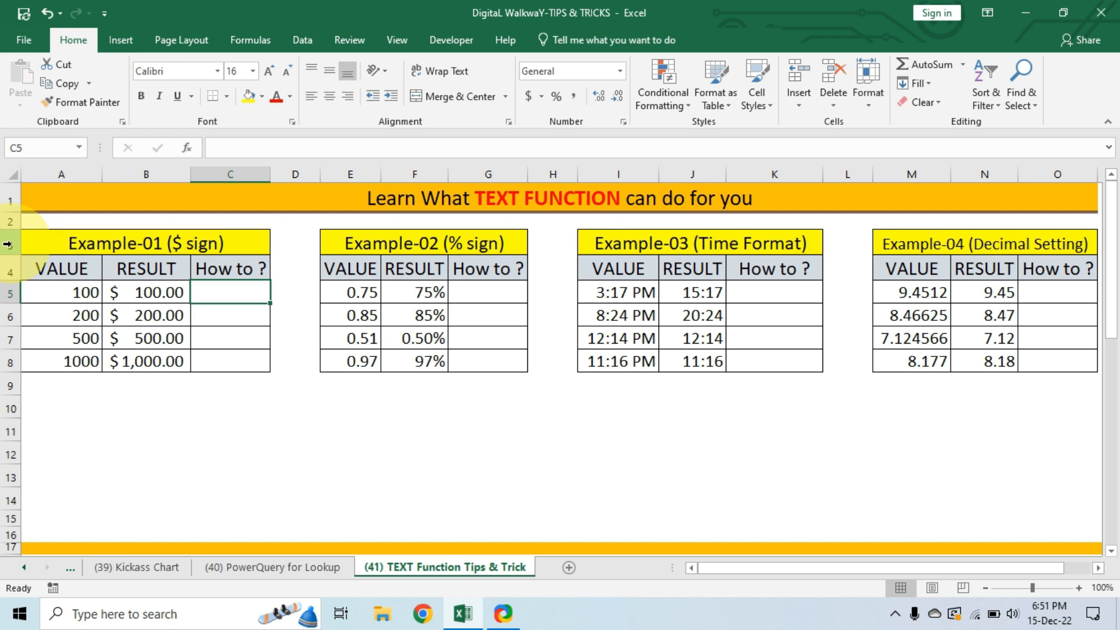
Look over all the TEXT function example tables, including the Value, Result and How to columns of Example-01.
left_click_drag(7, 245, 9, 361)
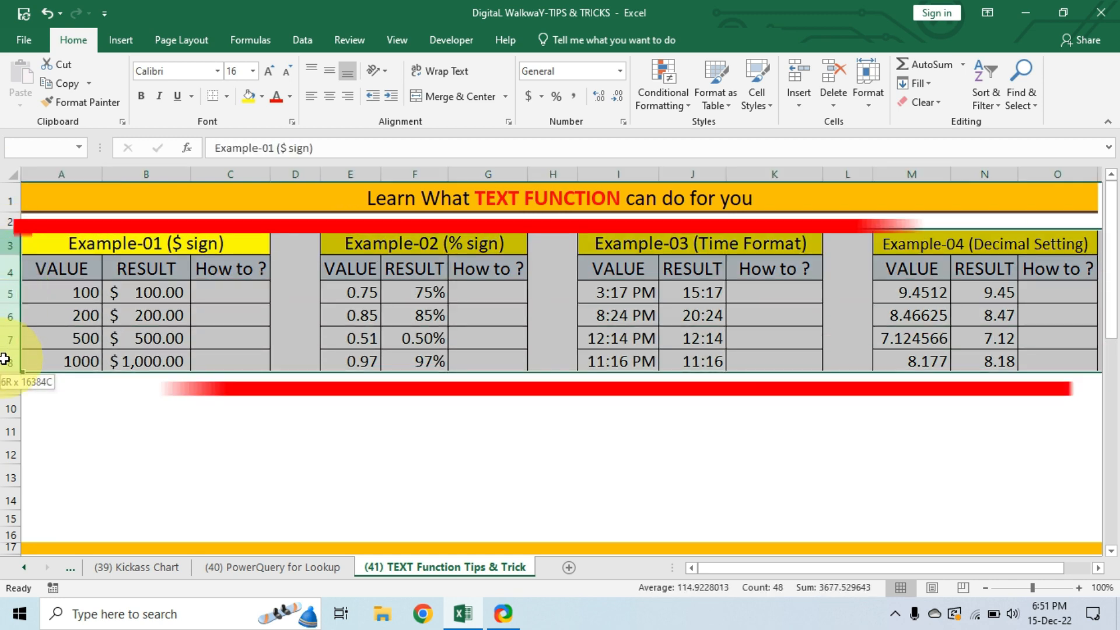
scroll(44, 398, "down", 1)
scroll(44, 398, "down", 6)
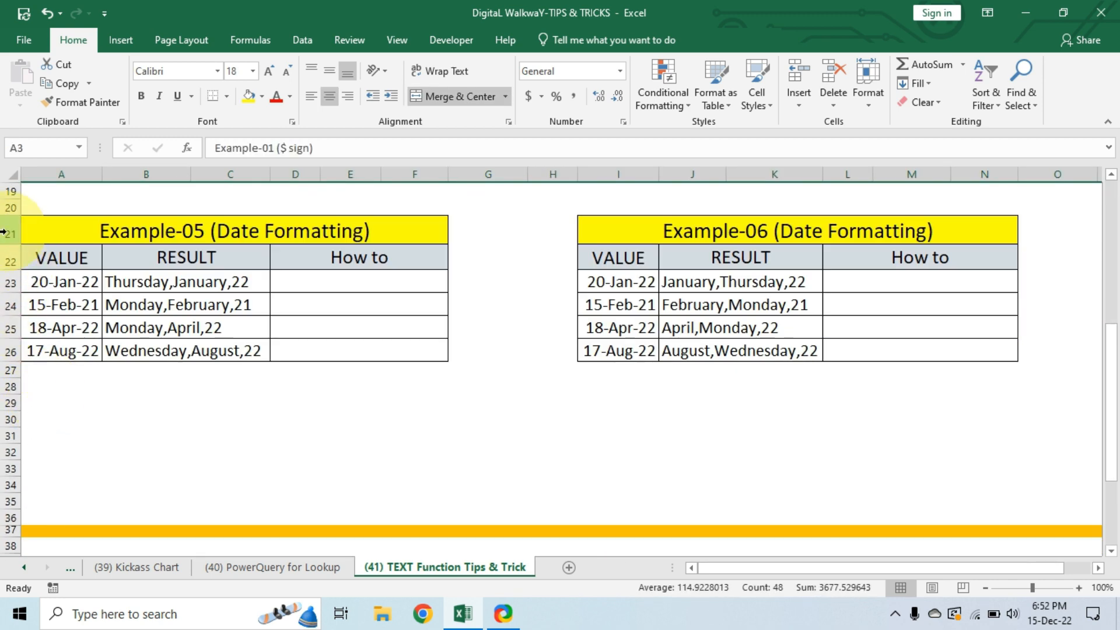
left_click_drag(12, 232, 10, 350)
scroll(128, 380, "down", 4)
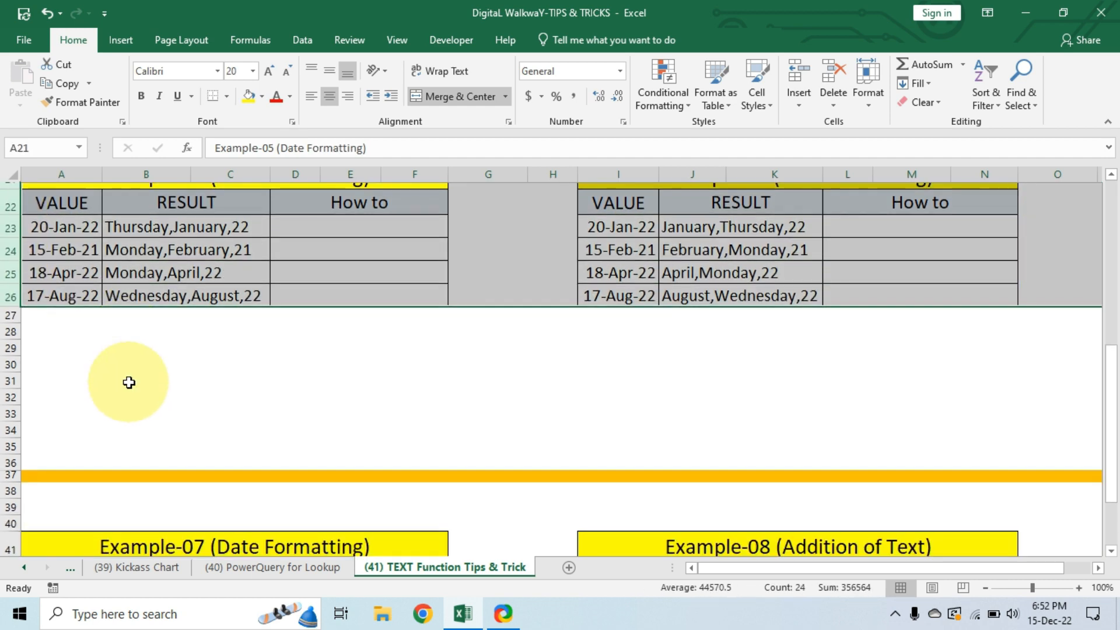
scroll(130, 383, "down", 2)
left_click_drag(10, 310, 3, 417)
scroll(163, 399, "up", 10)
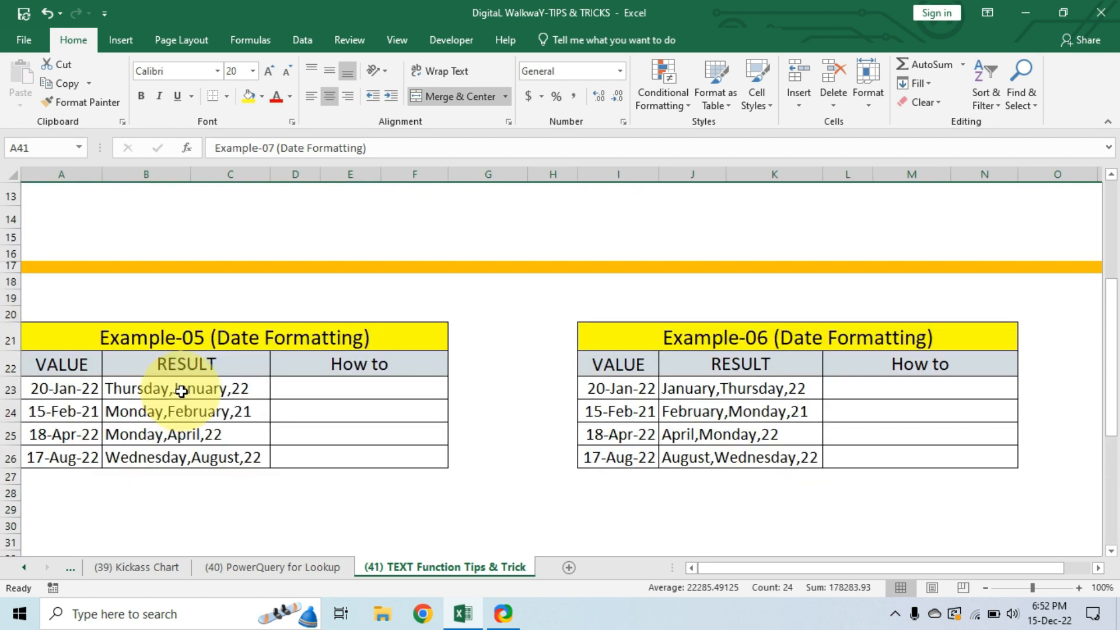
scroll(183, 392, "up", 1)
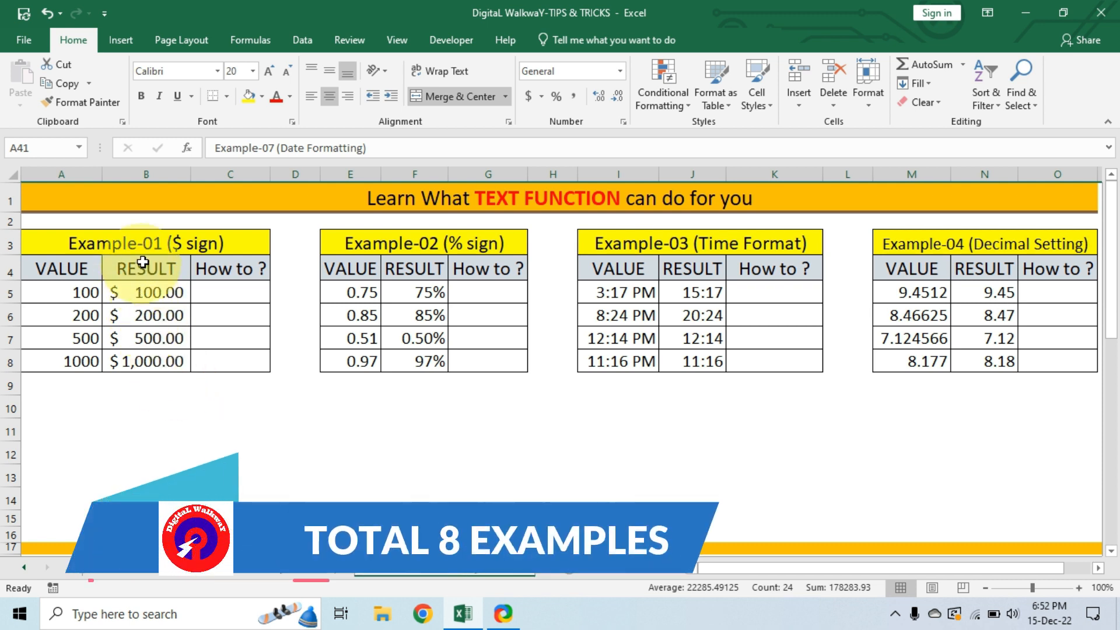
left_click(130, 247)
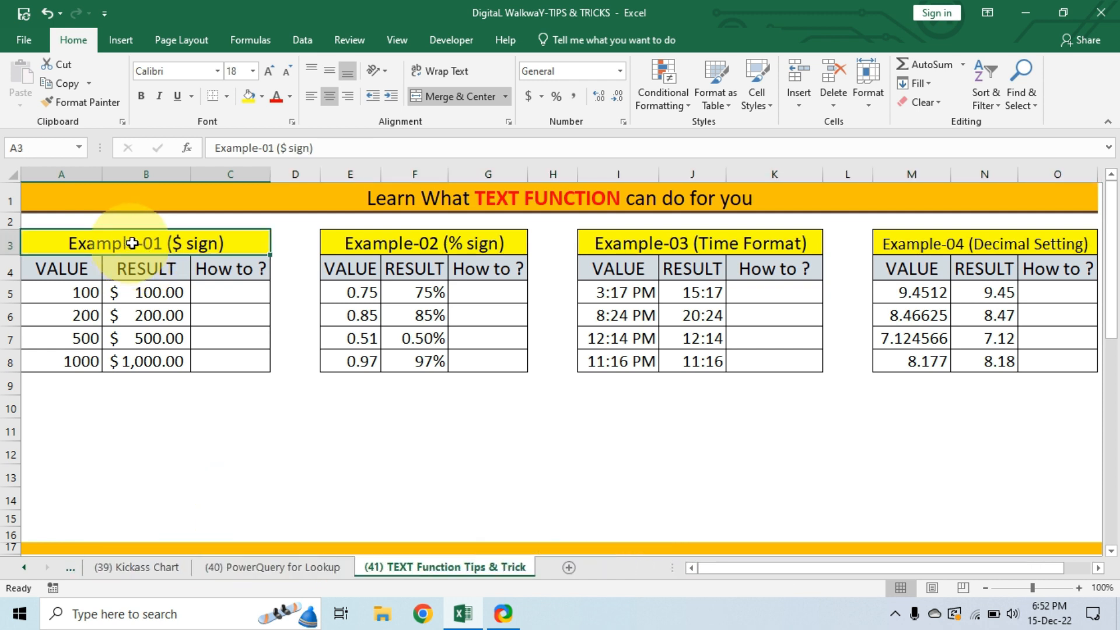
left_click_drag(87, 291, 81, 364)
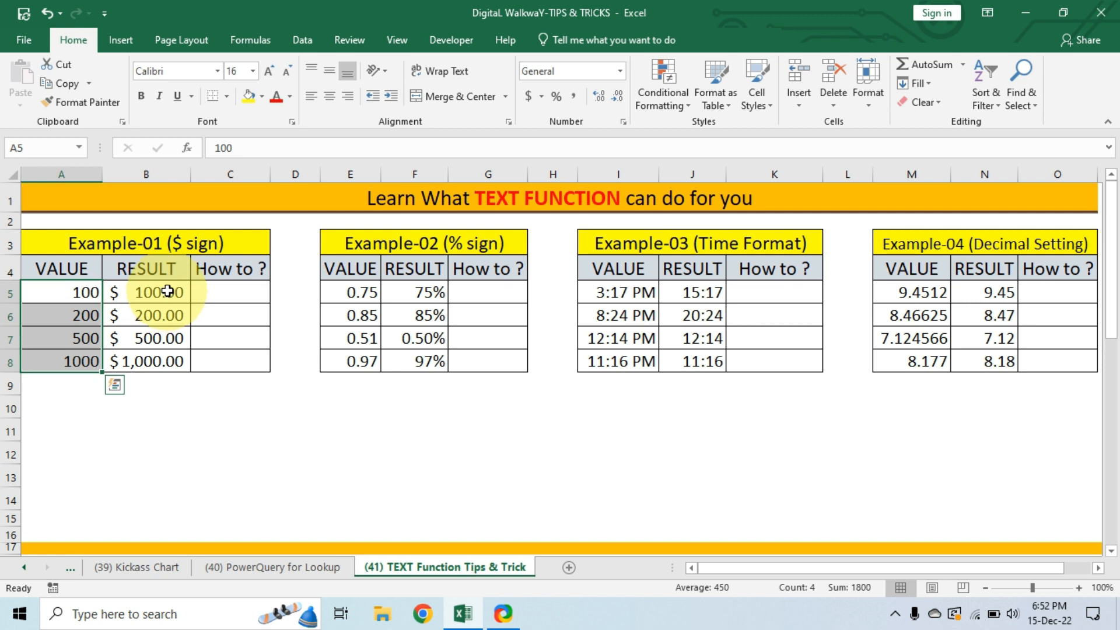
left_click_drag(168, 292, 167, 359)
left_click_drag(238, 292, 221, 358)
left_click_drag(156, 293, 159, 364)
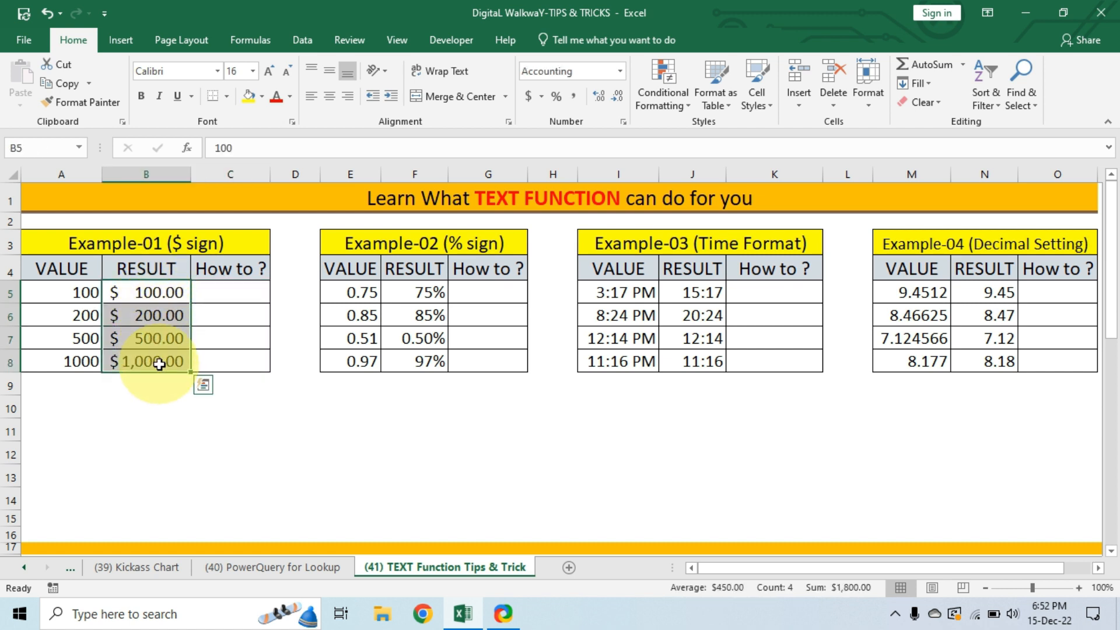
Enter the formula =TEXT(A5,"$#") in cell C5 to show the first Example-01 value with a dollar sign.
left_click(225, 293)
type("=text")
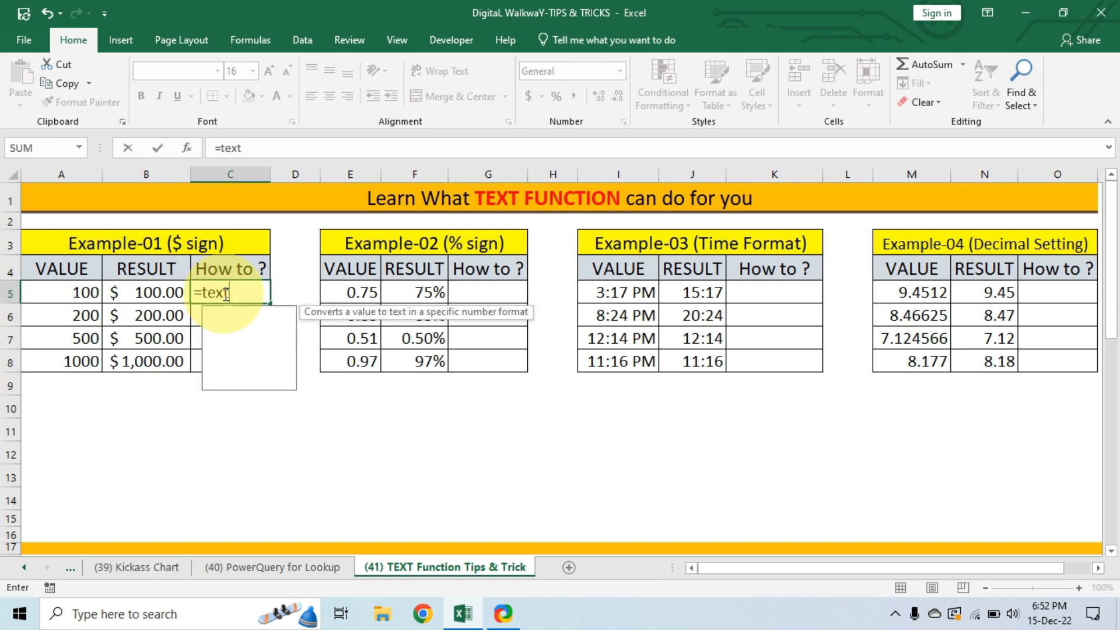
type("(")
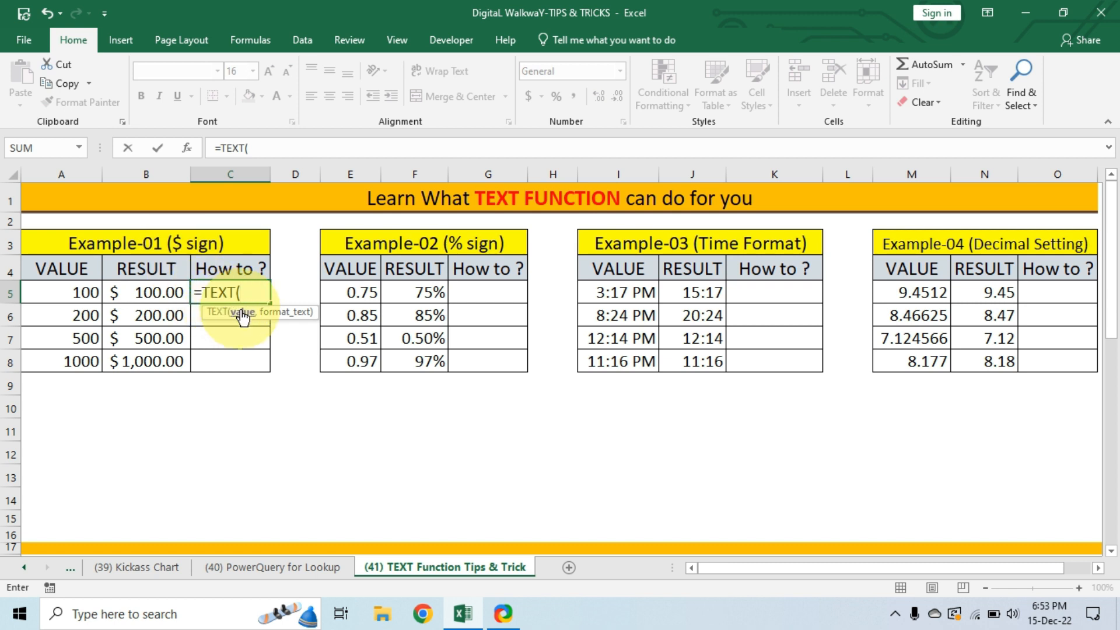
left_click(77, 291)
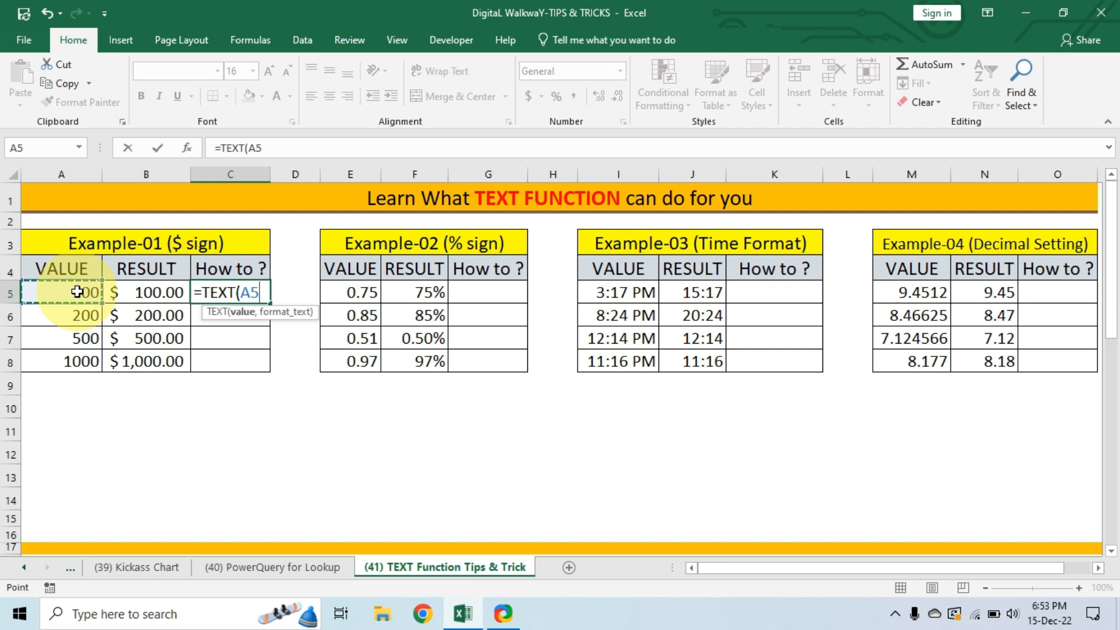
type(",\"$")
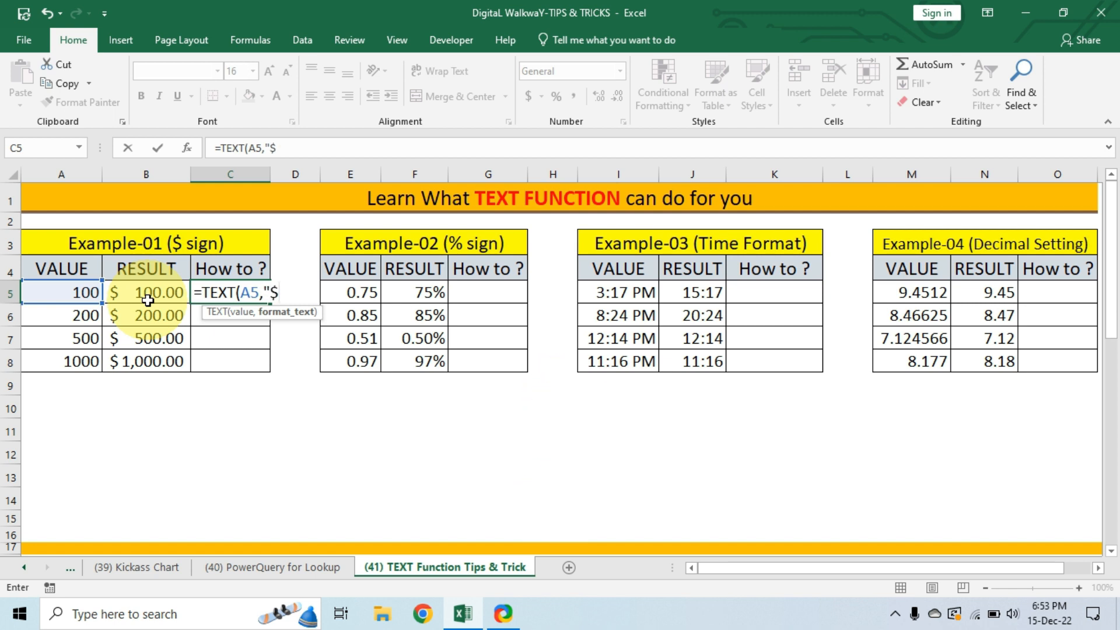
type("#")
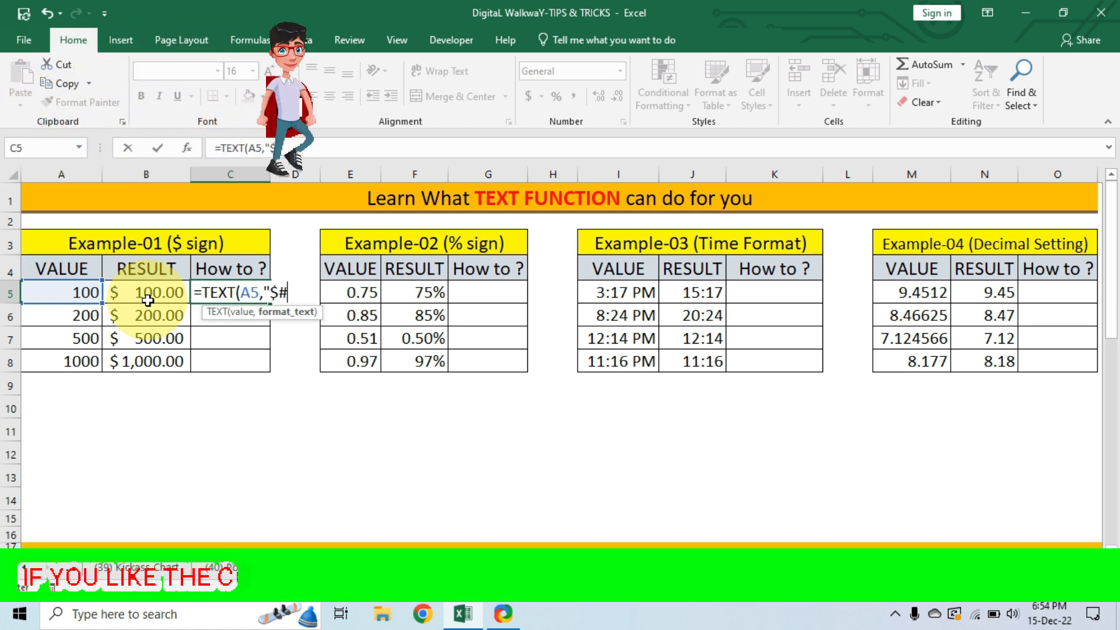
type("\"")
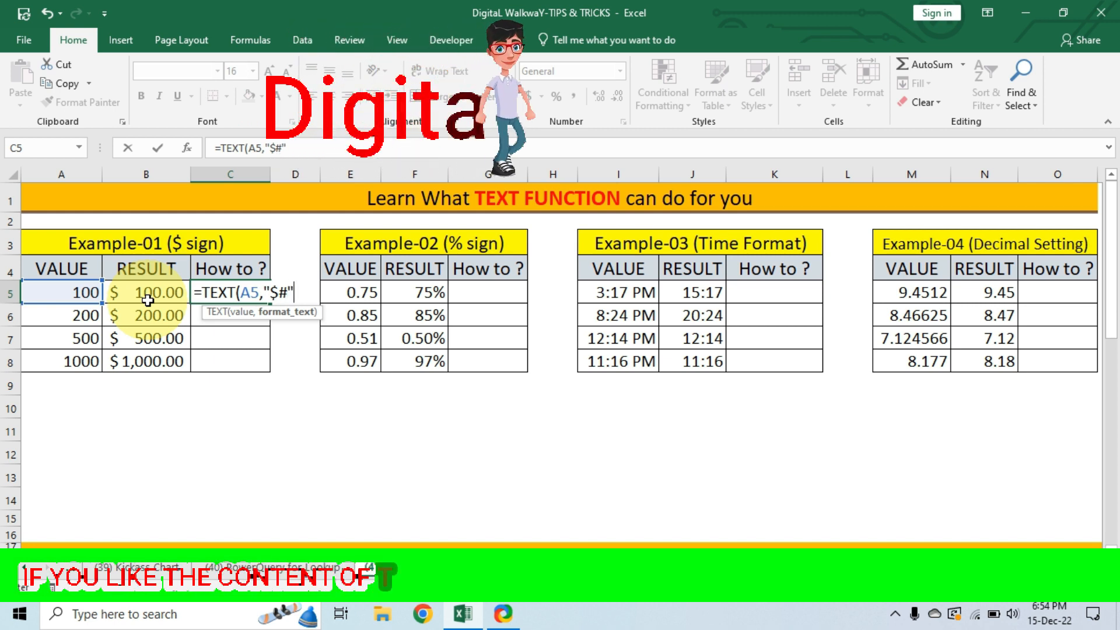
type(")")
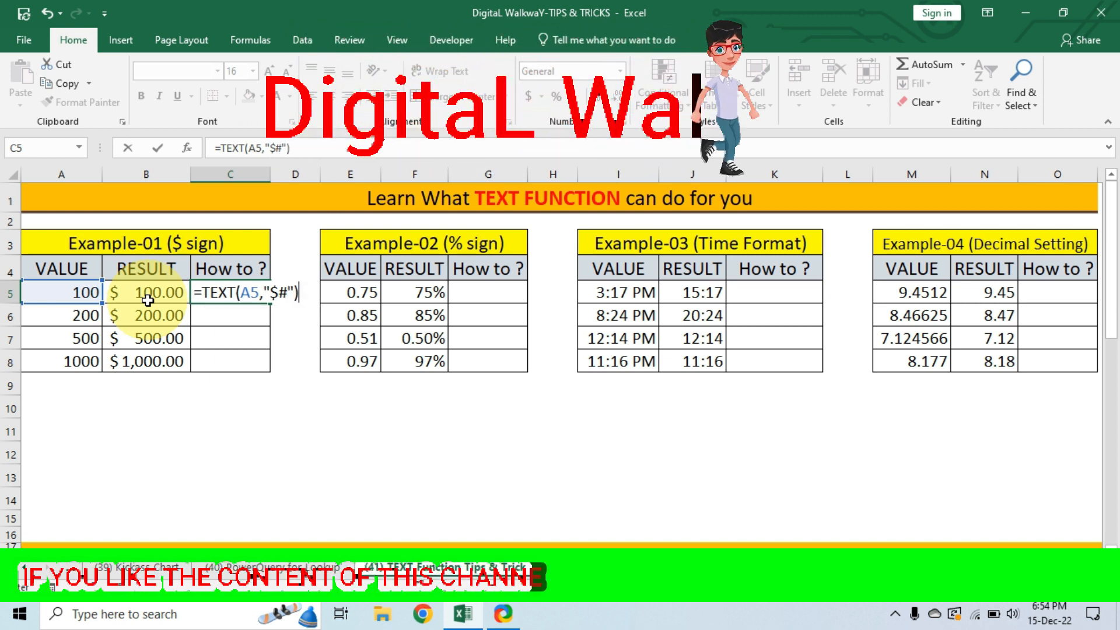
key("Return")
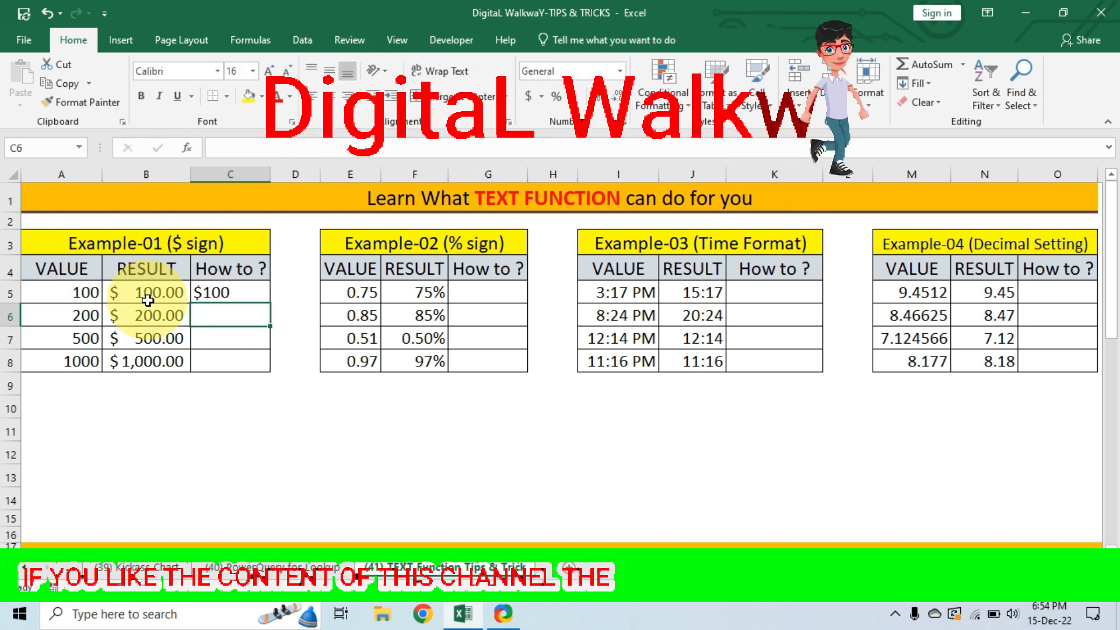
Fill the C5 formula down through C8 and compare the How to column with Example-01's Result column.
left_click(244, 288)
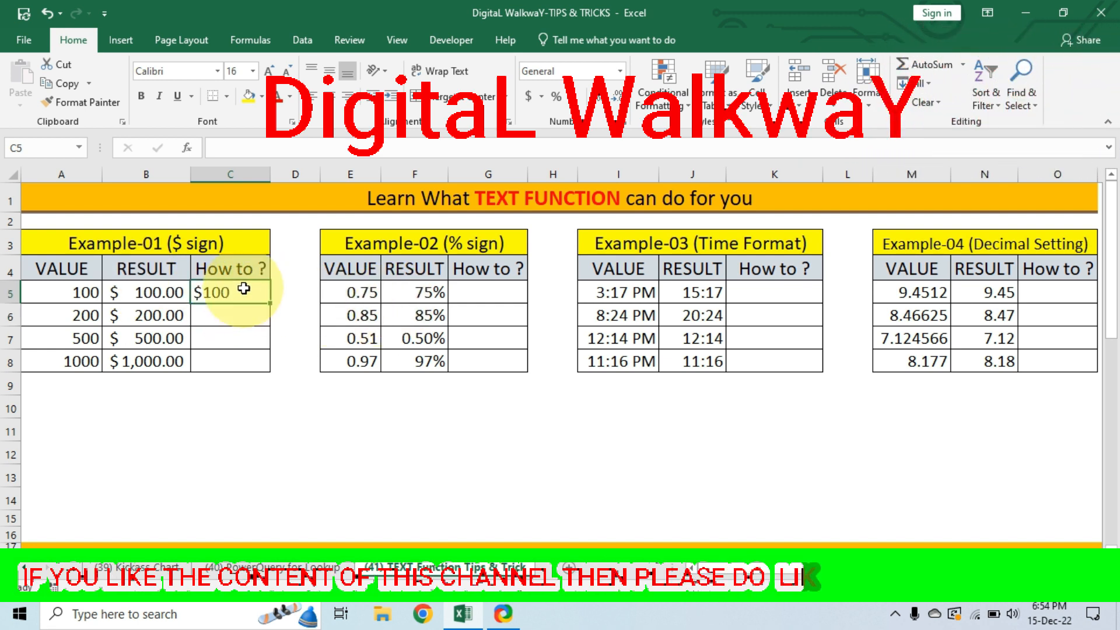
left_click(152, 295)
left_click(245, 294)
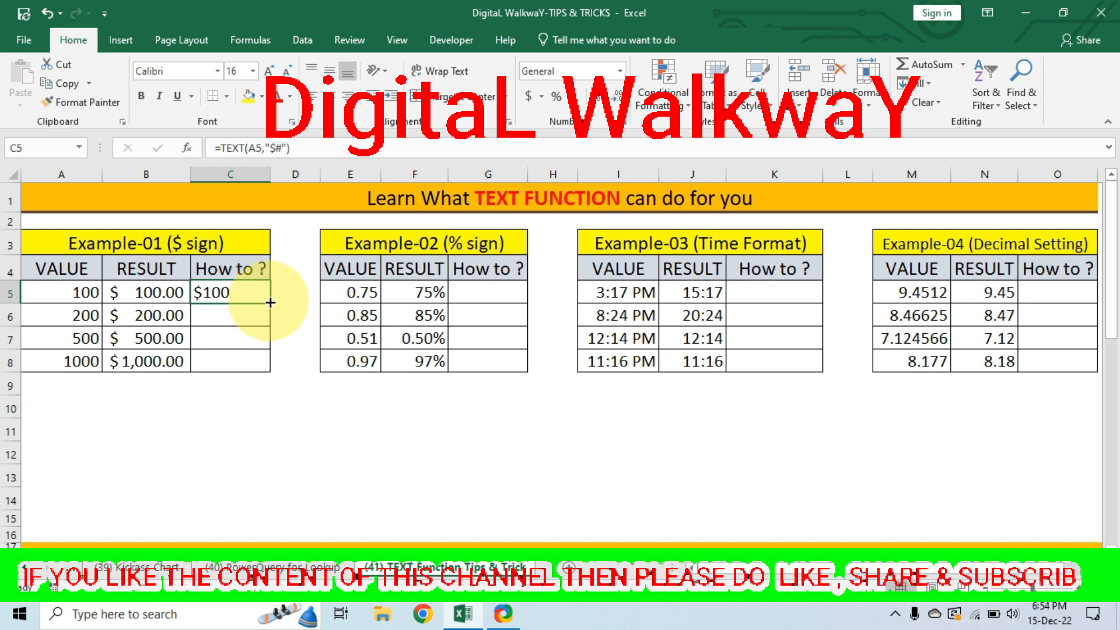
left_click_drag(270, 306, 270, 369)
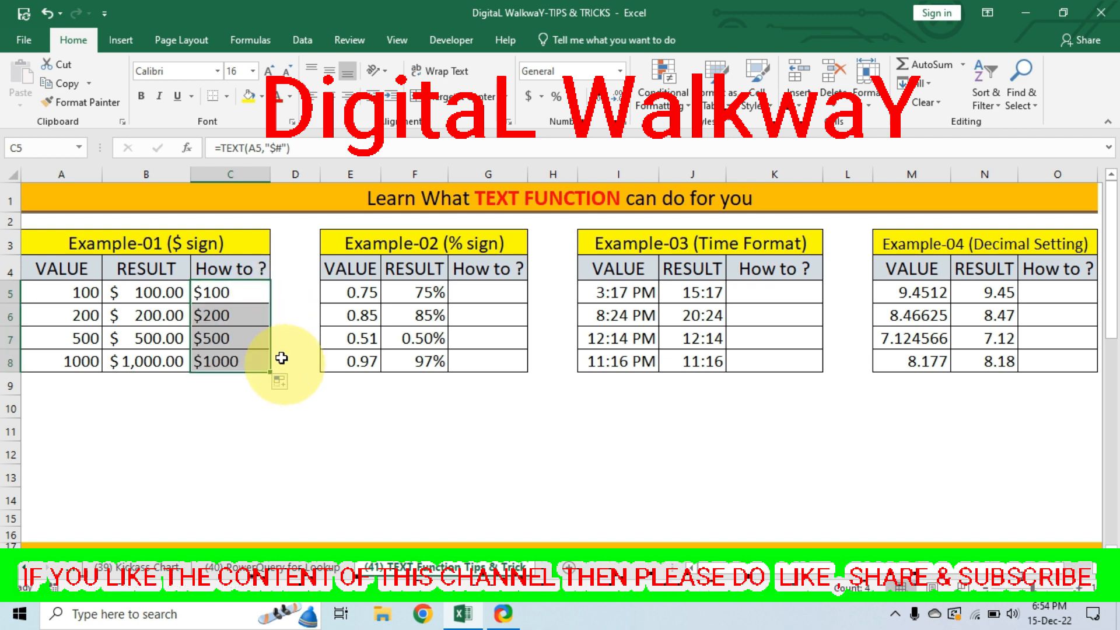
left_click_drag(232, 318, 233, 364)
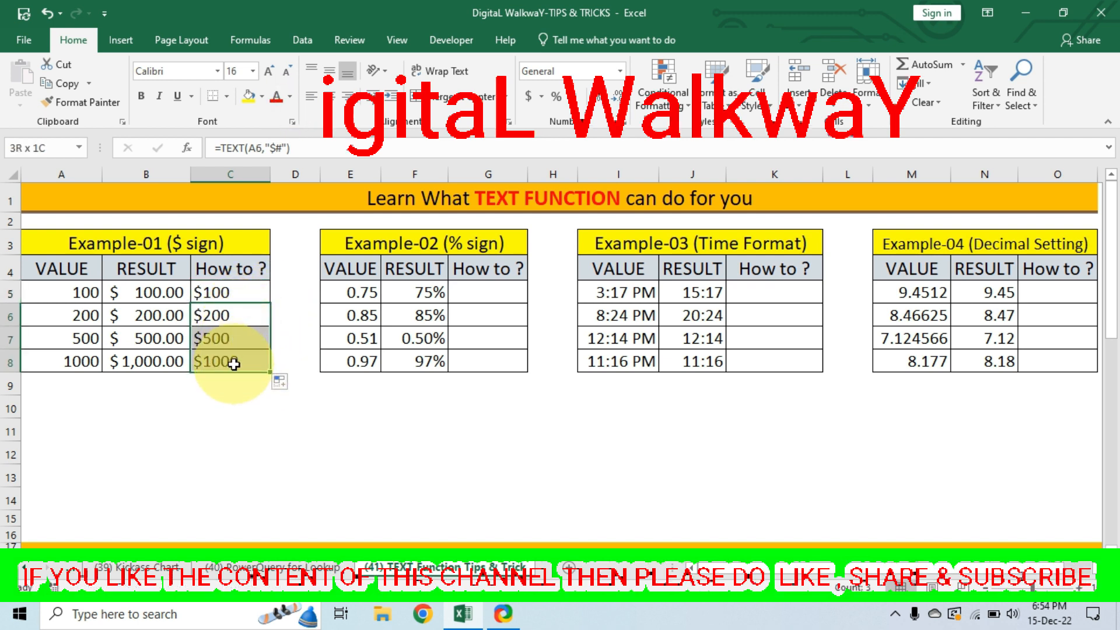
left_click_drag(153, 316, 155, 359)
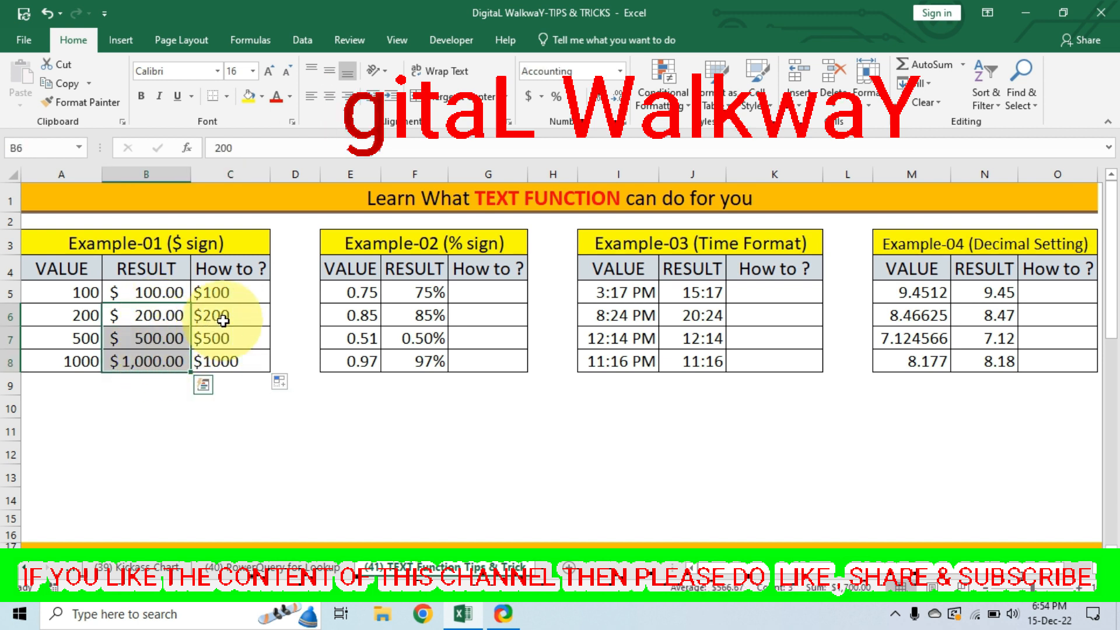
left_click_drag(223, 320, 215, 359)
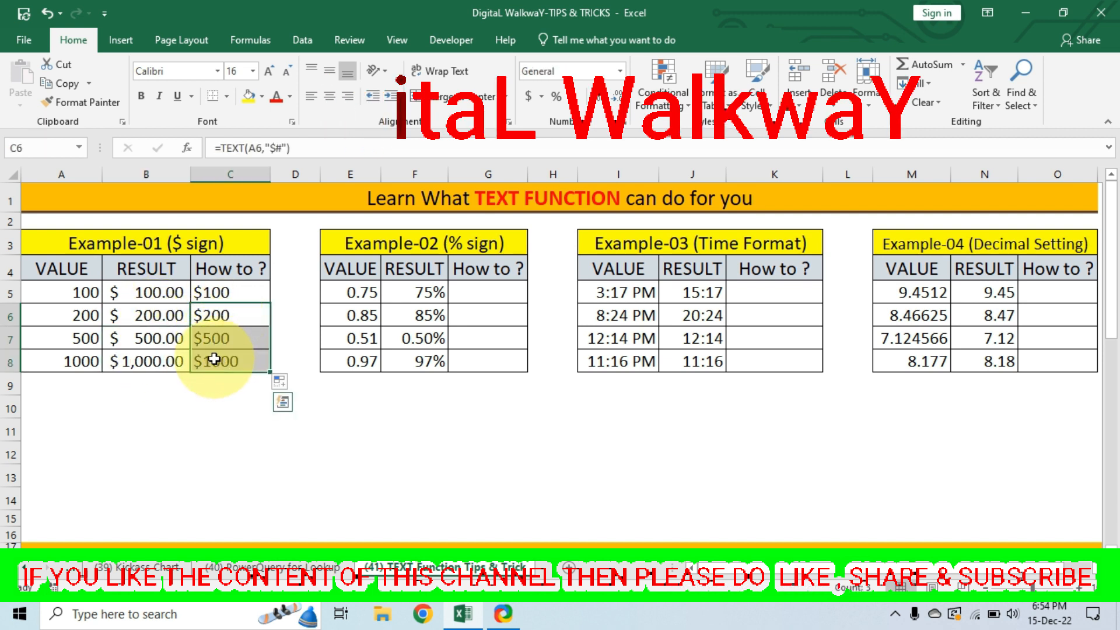
Enter the formula =TEXT(E5,"#%") in cell G5 to show the first Example-02 value as a percentage.
left_click(408, 248)
left_click(354, 295)
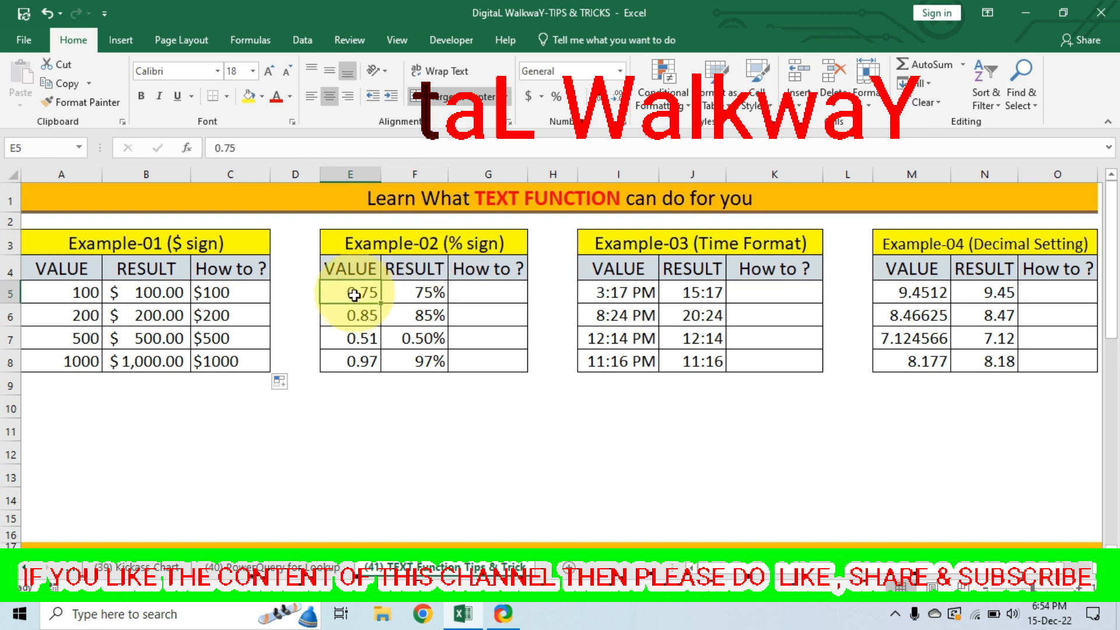
left_click_drag(354, 295, 350, 358)
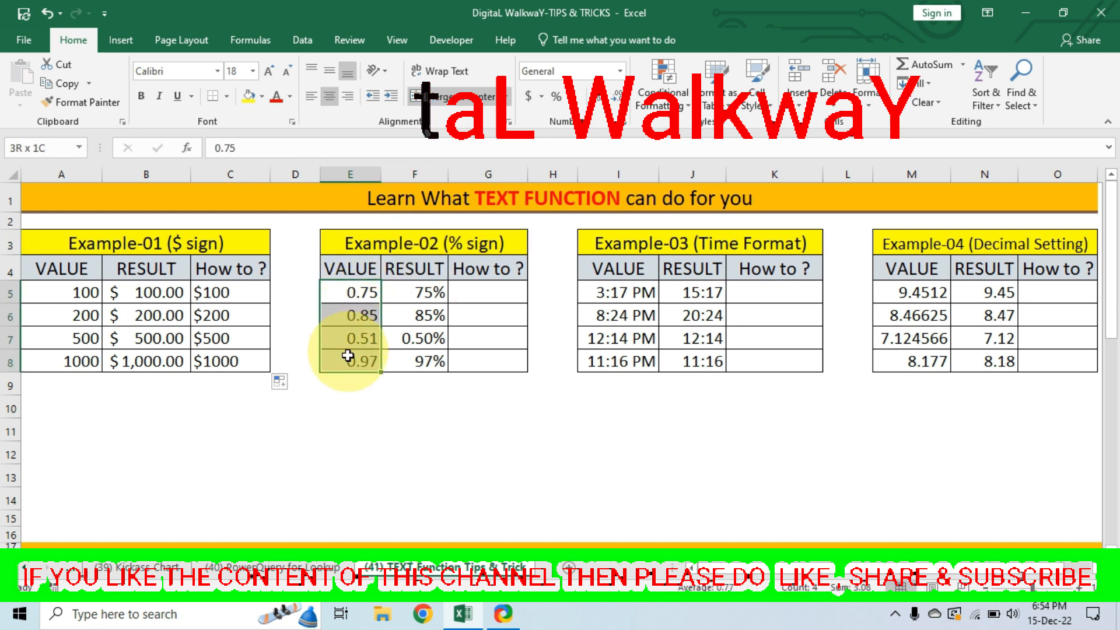
left_click_drag(421, 293, 419, 357)
left_click(470, 295)
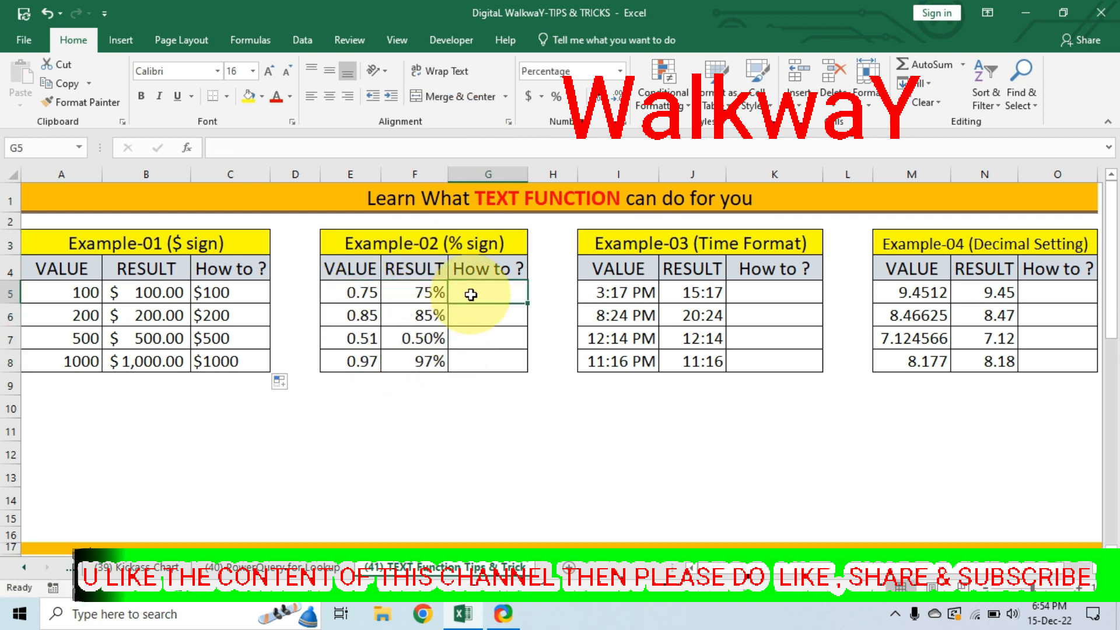
type("=text")
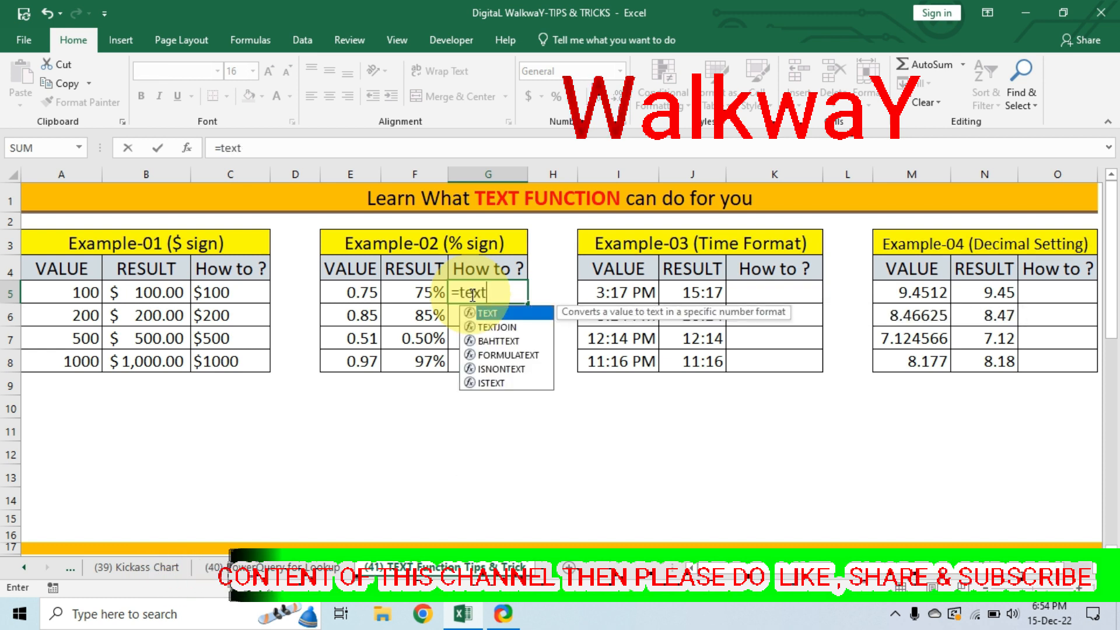
key("Tab")
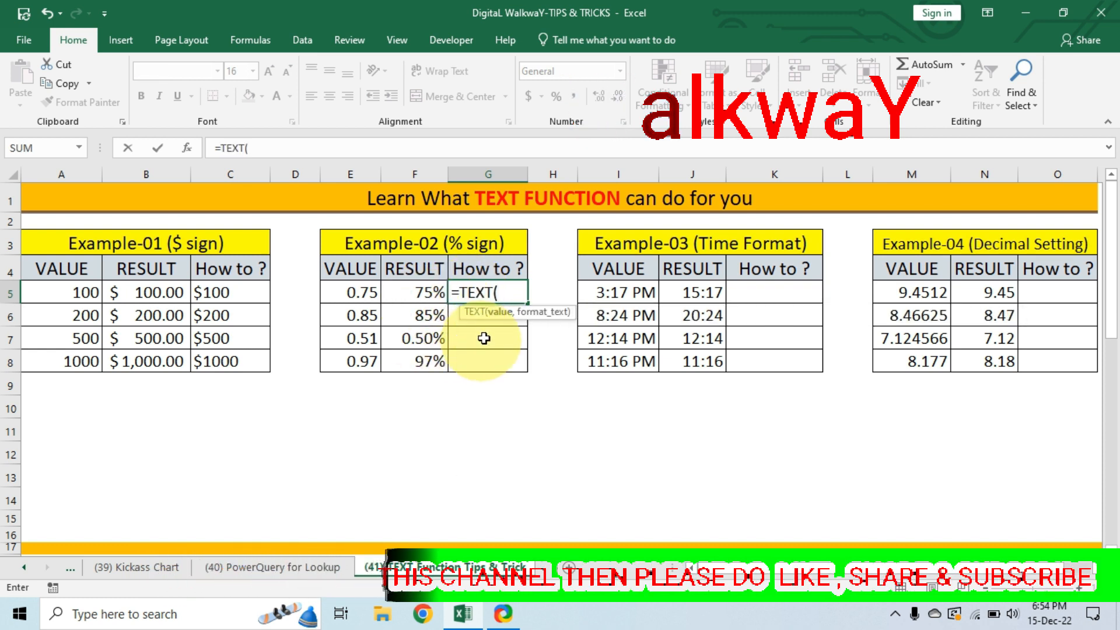
left_click(370, 292)
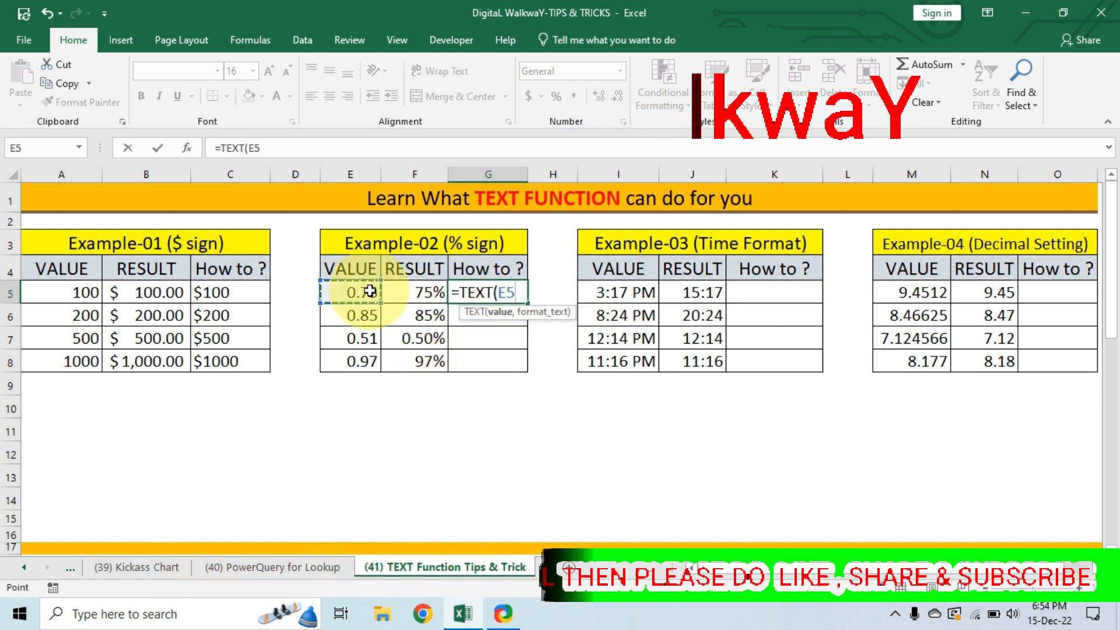
type(",")
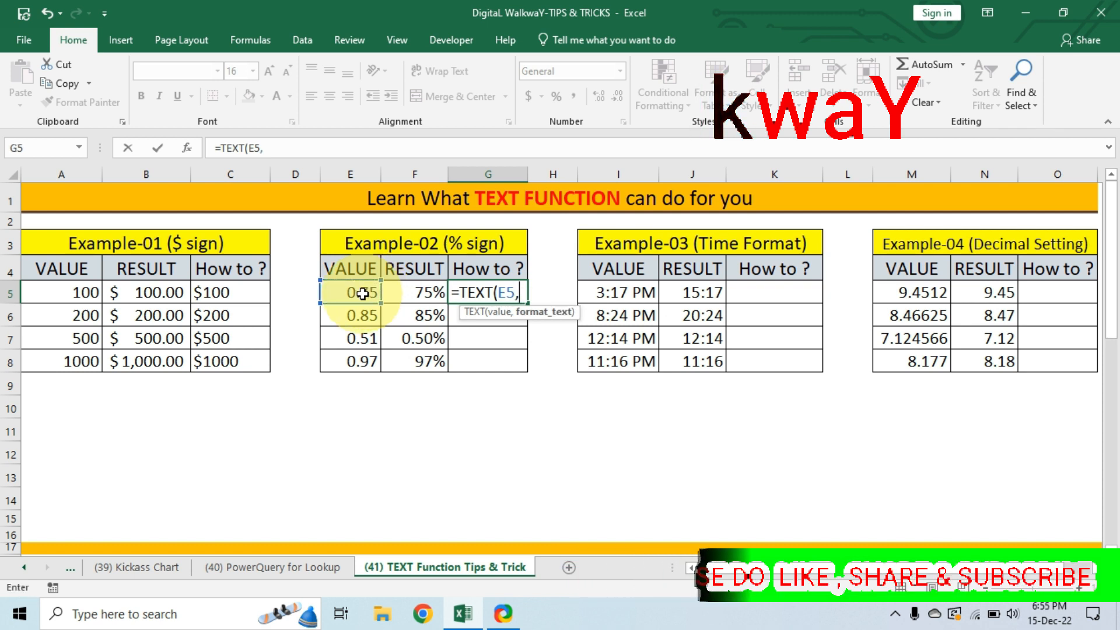
type("\"")
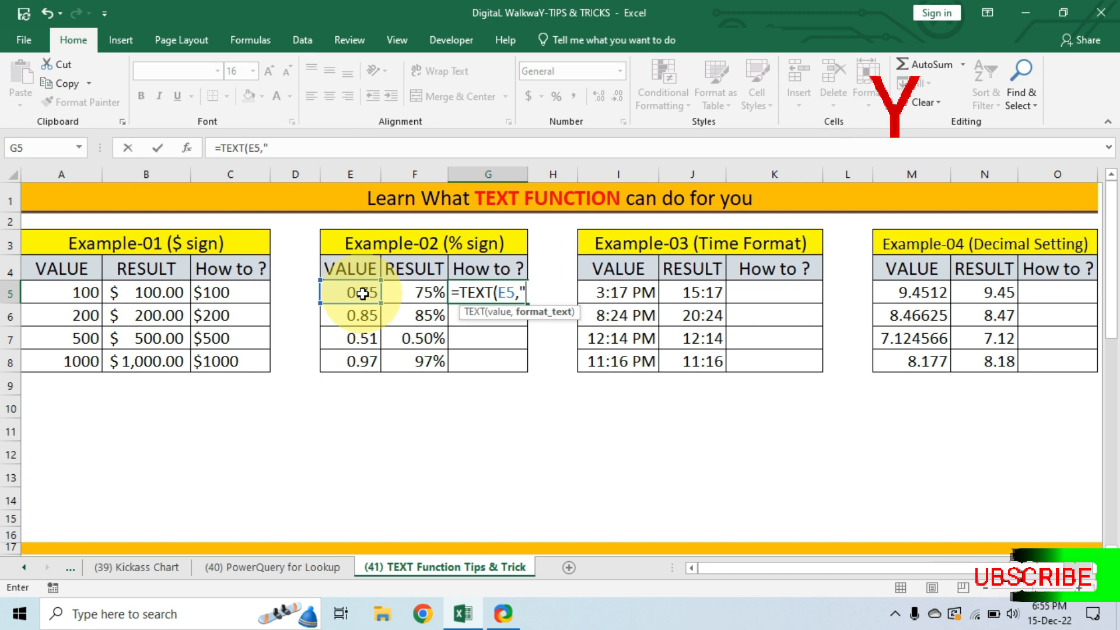
type("#")
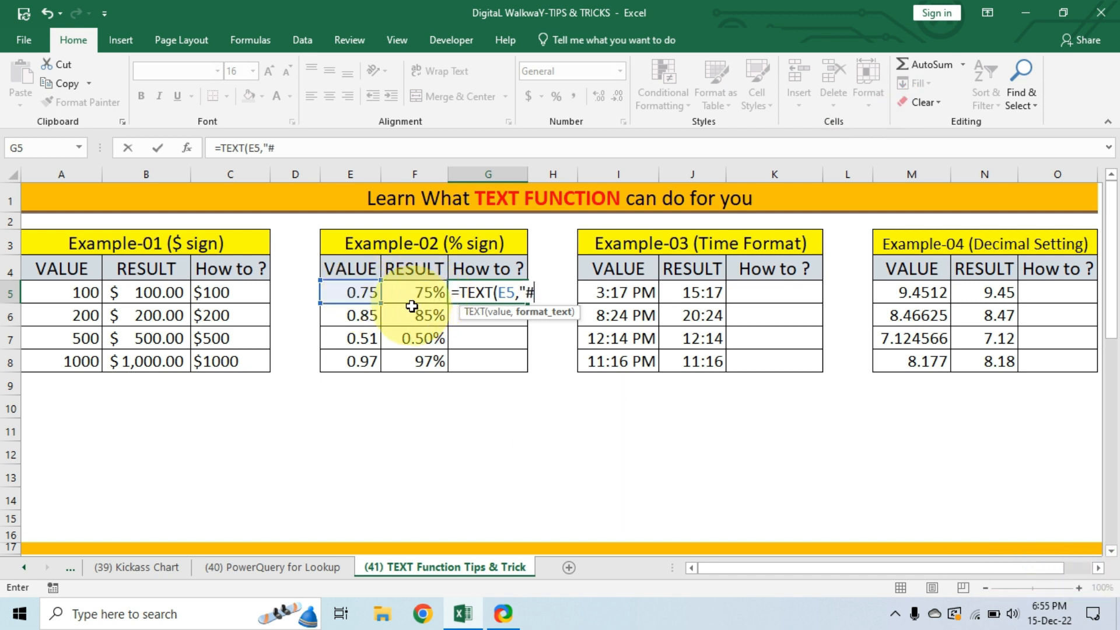
type("%\")")
key("Return")
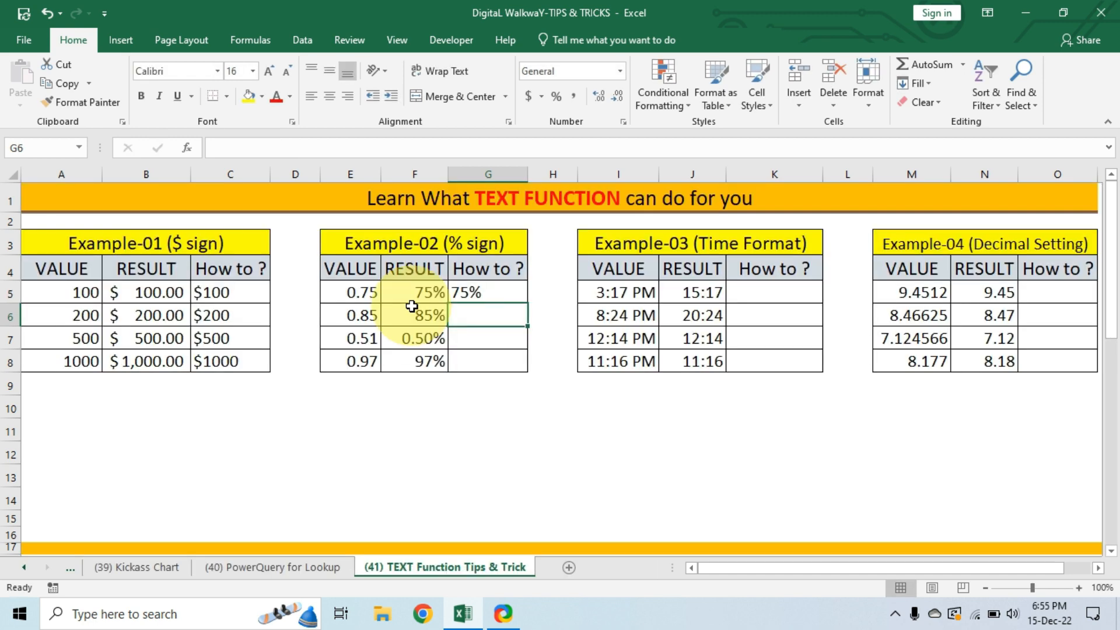
Fill the G5 formula down through G8 and compare it with Example-02's Result column.
left_click(503, 291)
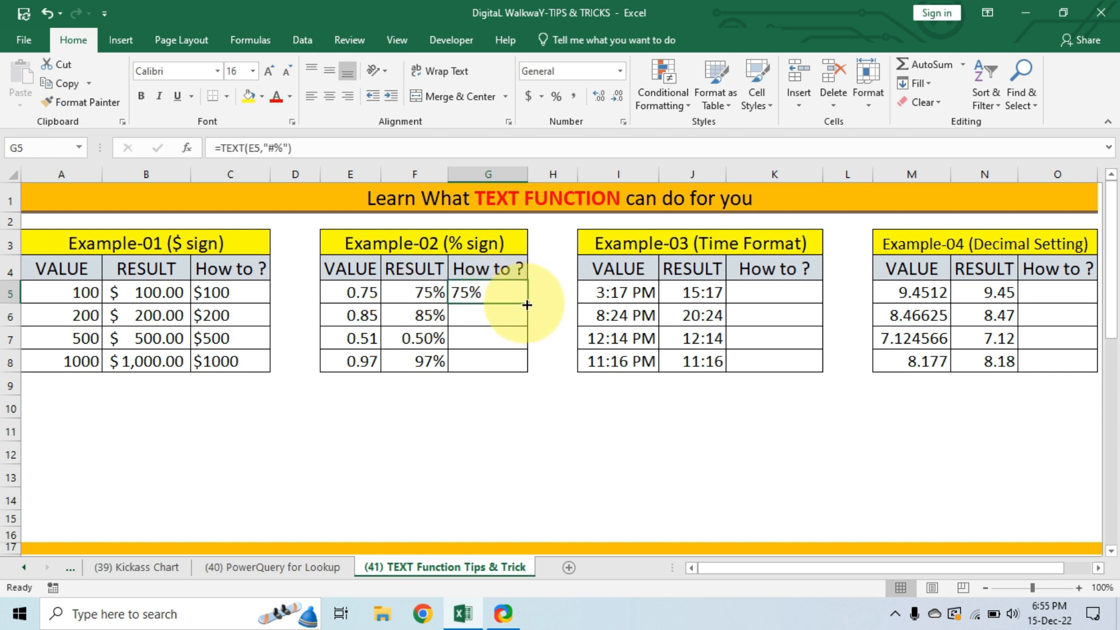
left_click_drag(528, 305, 530, 369)
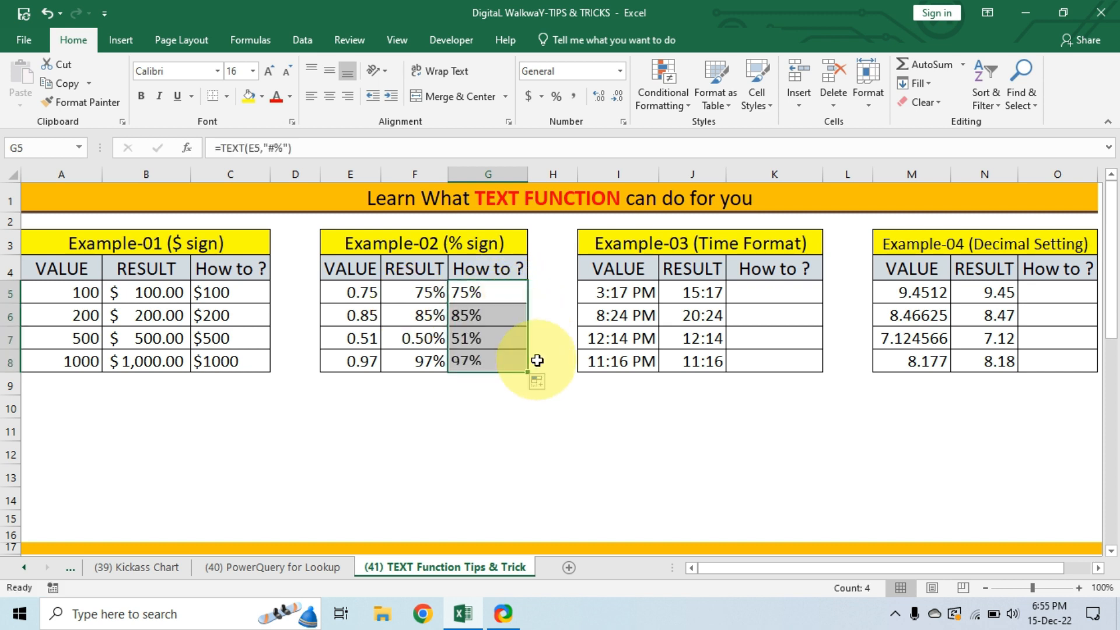
left_click_drag(425, 289, 425, 357)
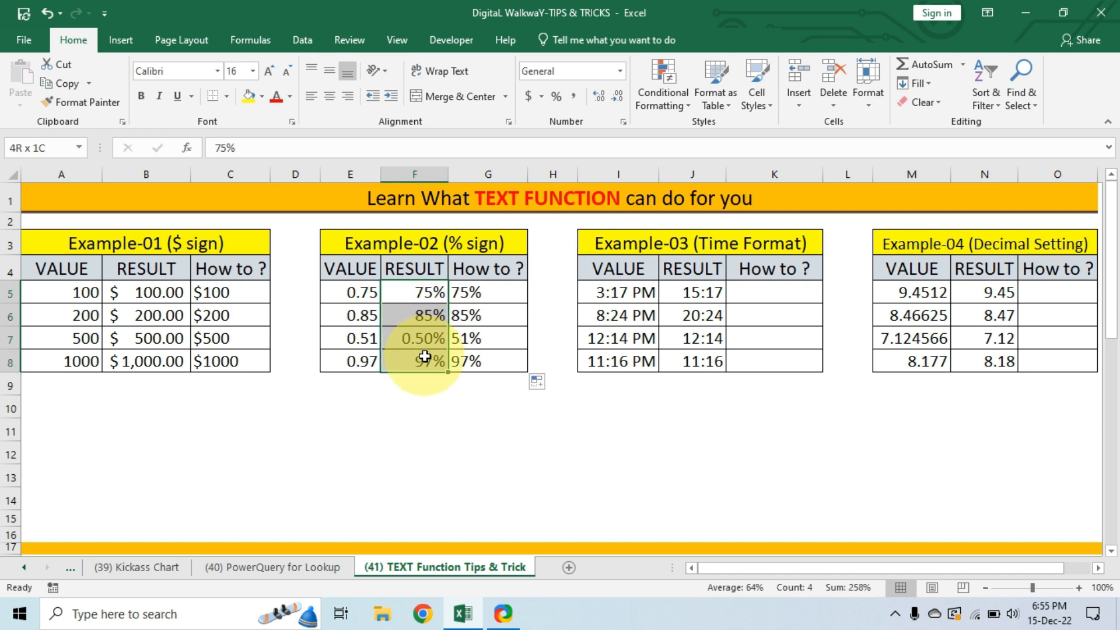
Enter the formula =TEXT(I5,"hh:mm") in cell K5 to show the first Example-03 time in 24-hour format.
left_click_drag(505, 293, 498, 357)
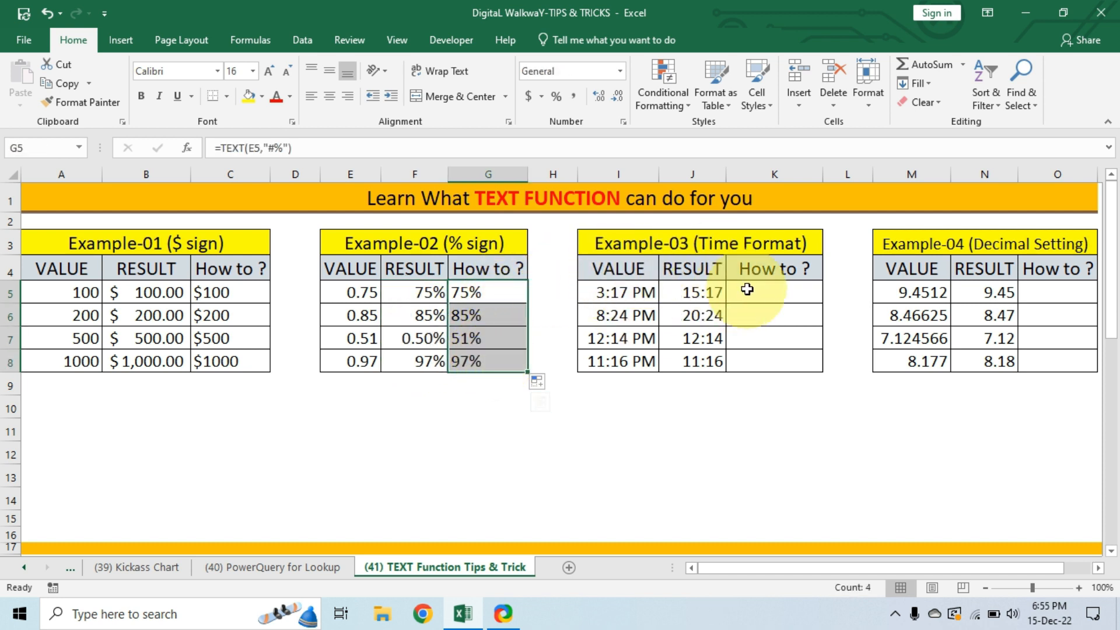
left_click_drag(630, 293, 642, 364)
left_click_drag(641, 296, 633, 360)
left_click_drag(693, 293, 690, 358)
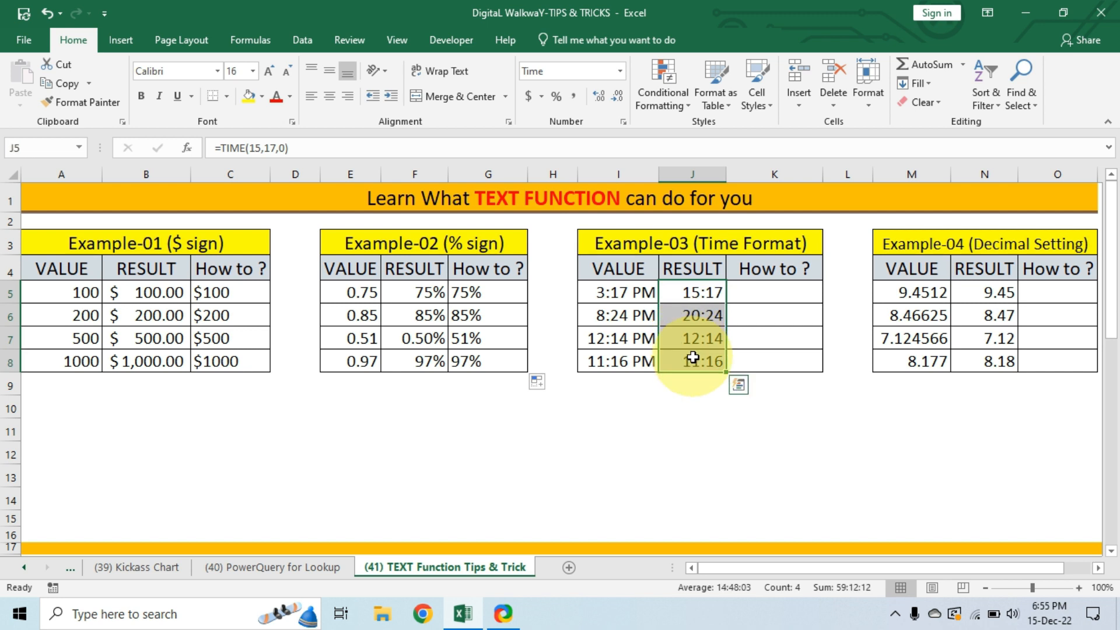
left_click(771, 296)
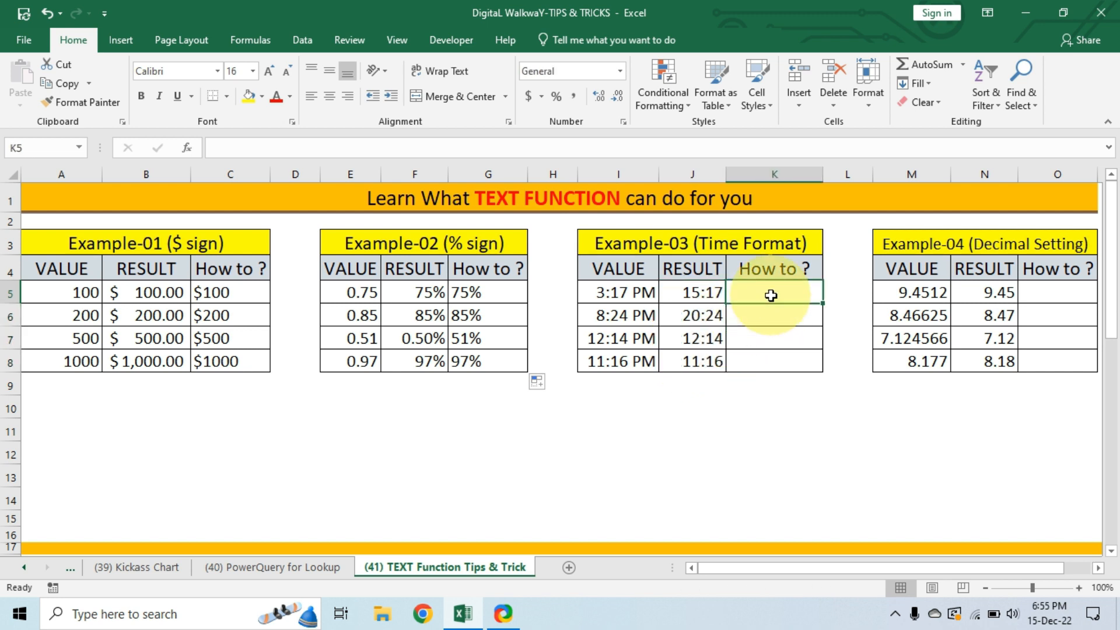
type("=text")
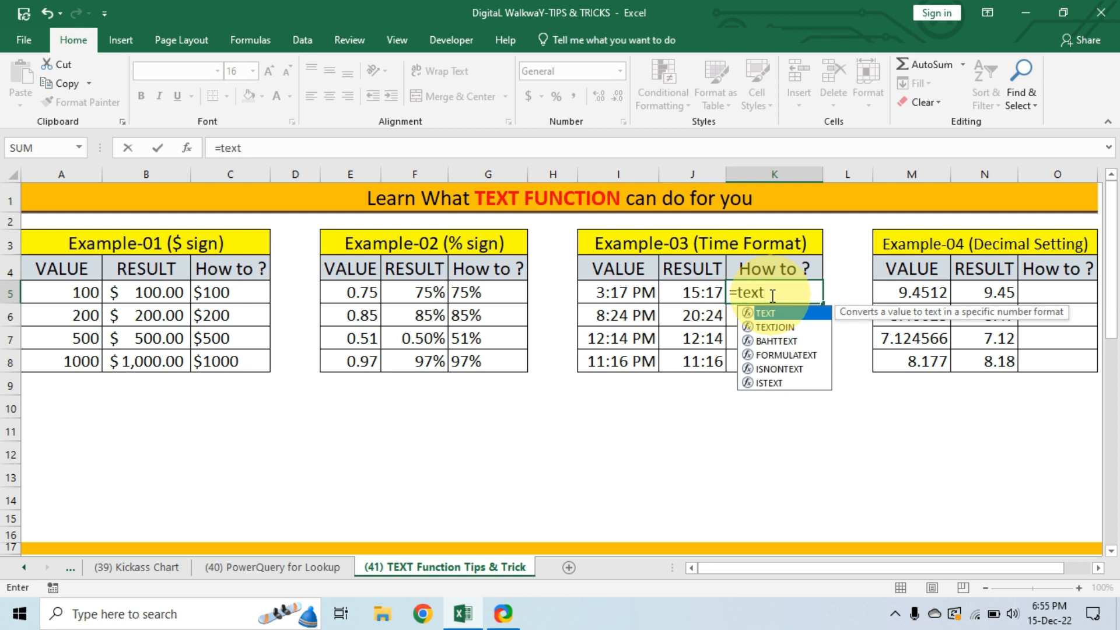
key("Tab")
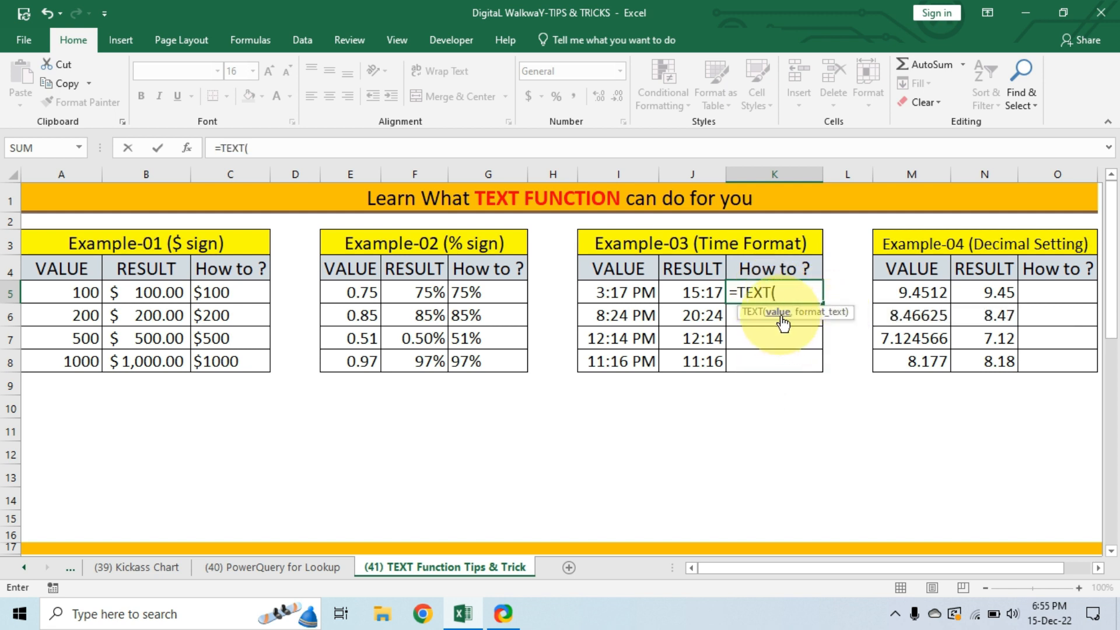
left_click(620, 295)
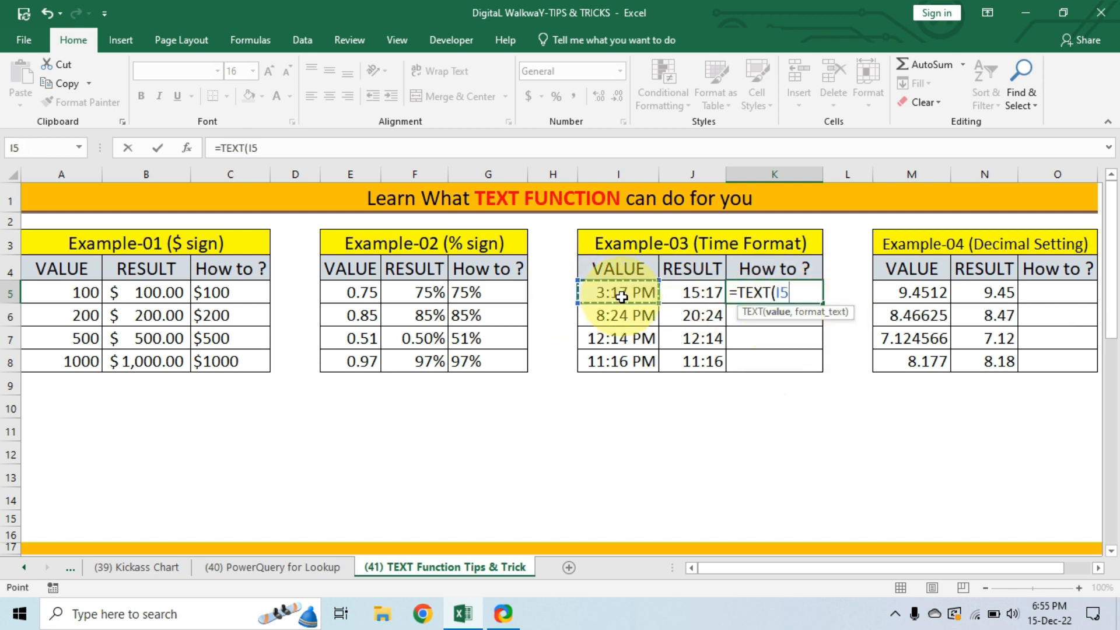
type(",")
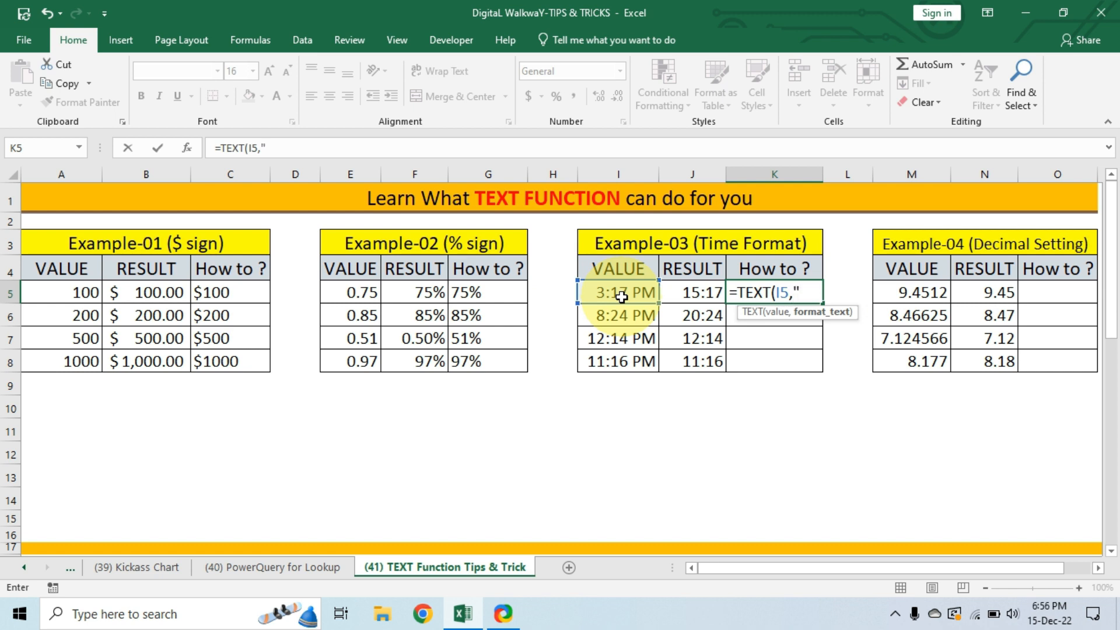
type("\"hh:mm\"")
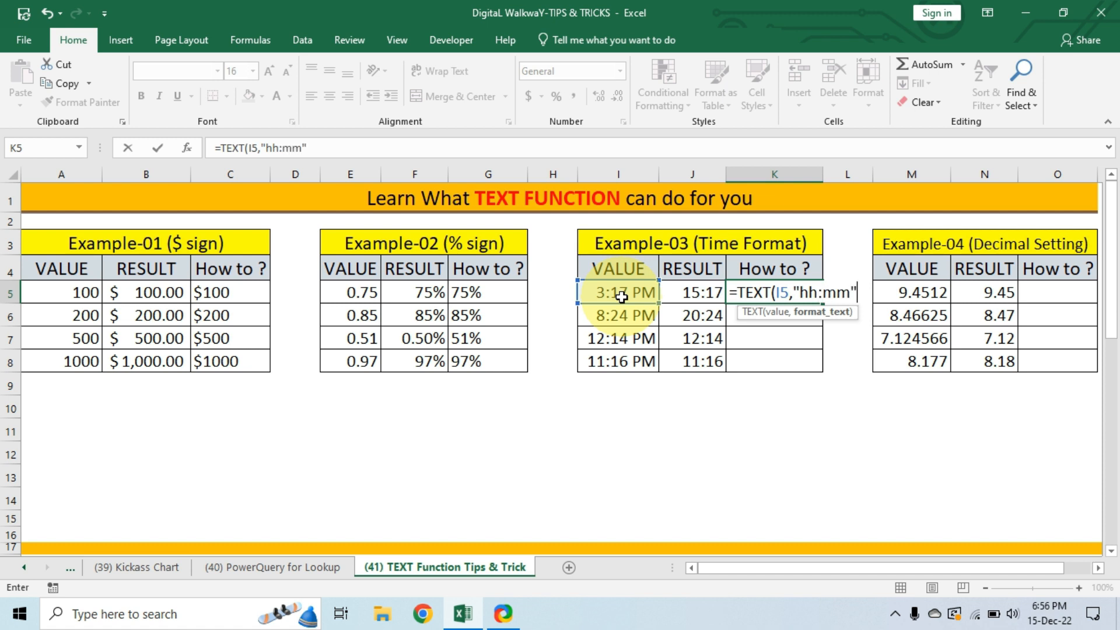
type(")")
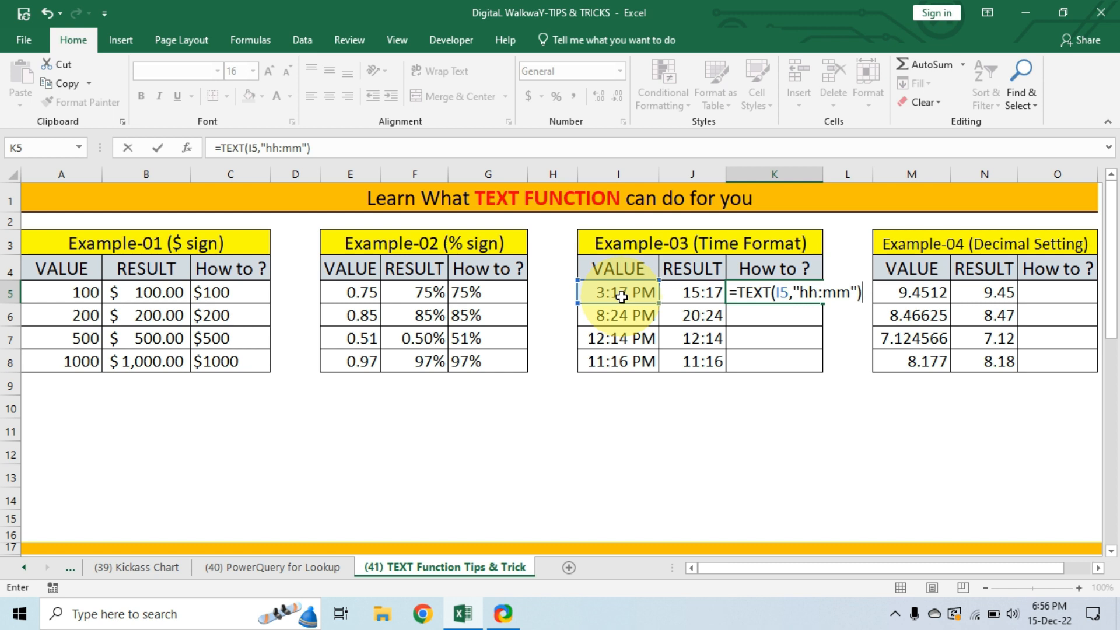
key("Return")
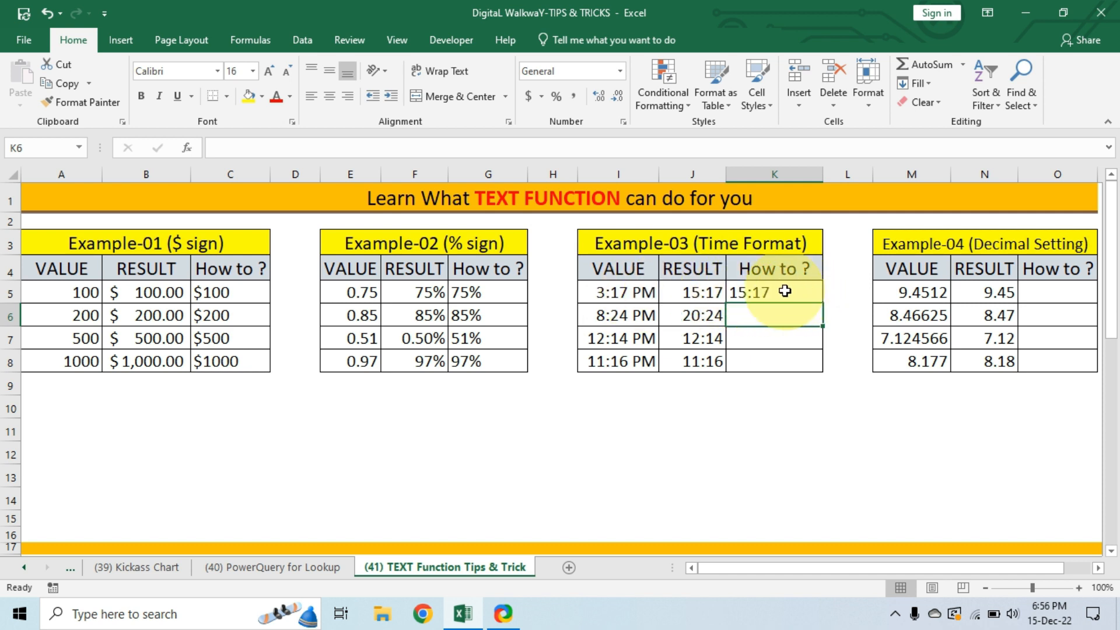
Fill the K5 formula down through K8 and compare the How to column with Example-03's Result column.
left_click(784, 291)
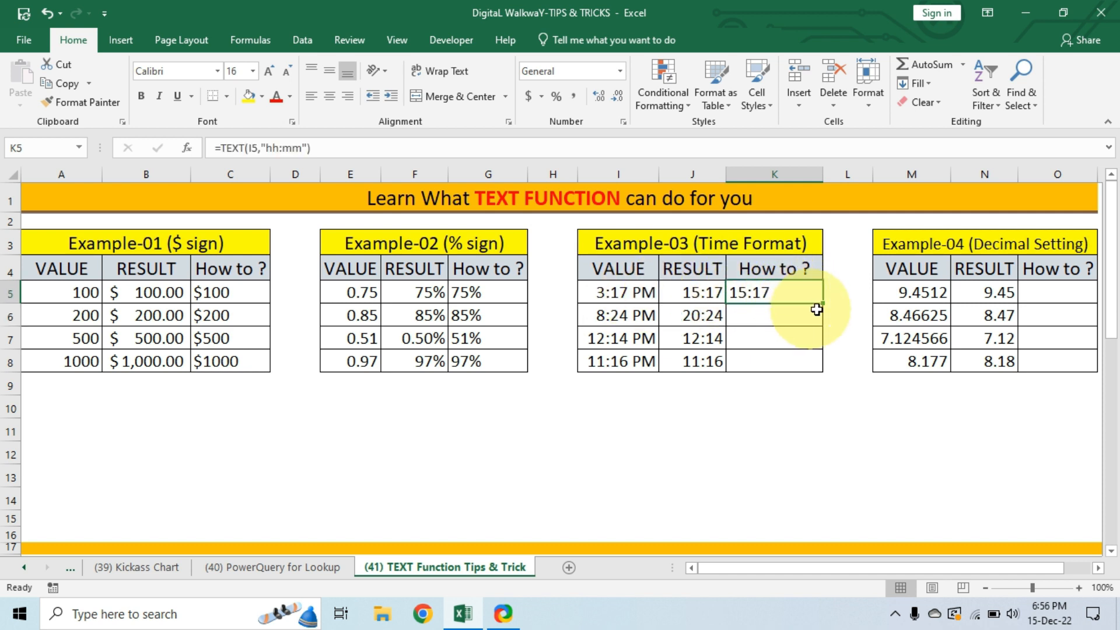
left_click_drag(822, 305, 829, 364)
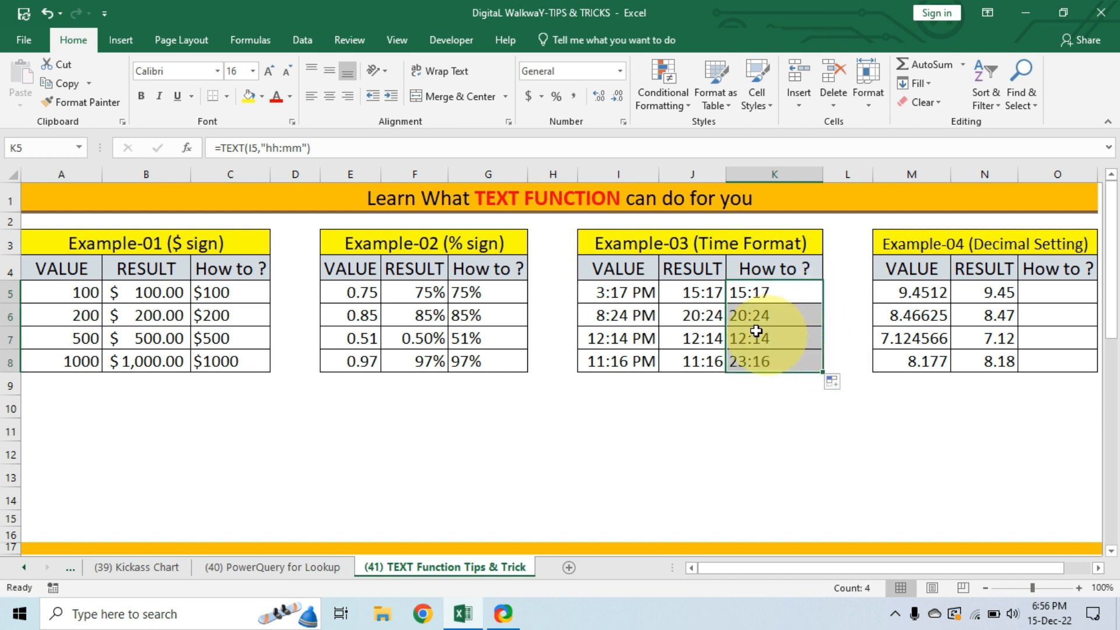
left_click_drag(681, 291, 780, 355)
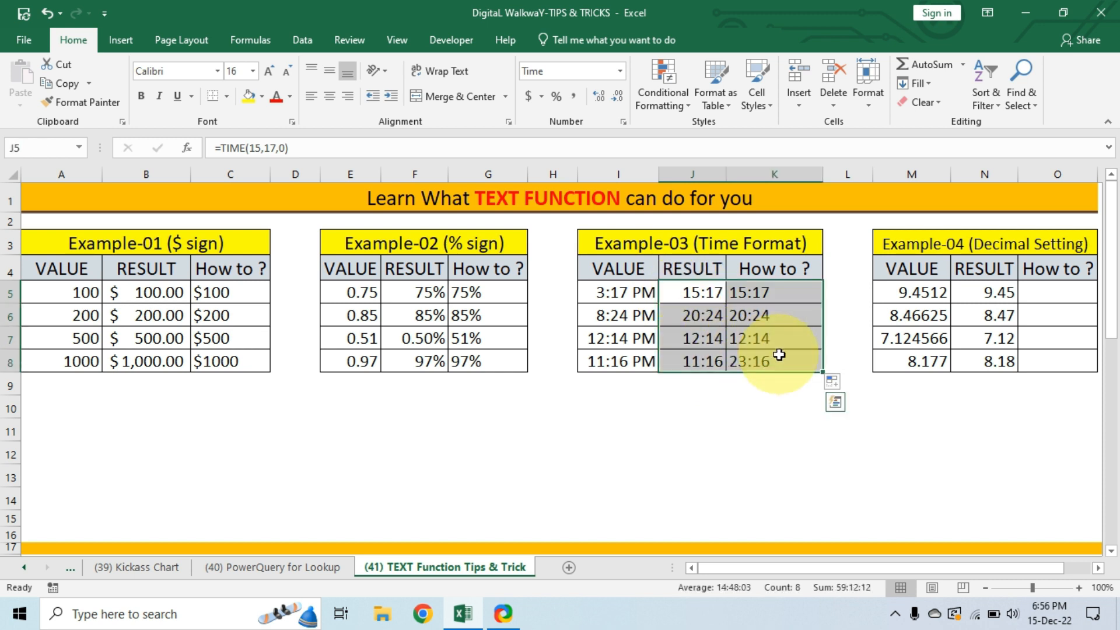
Enter the formula =TEXT(M5,"#.##") in cell O5 to show the first Example-04 value with two decimals.
left_click(987, 243)
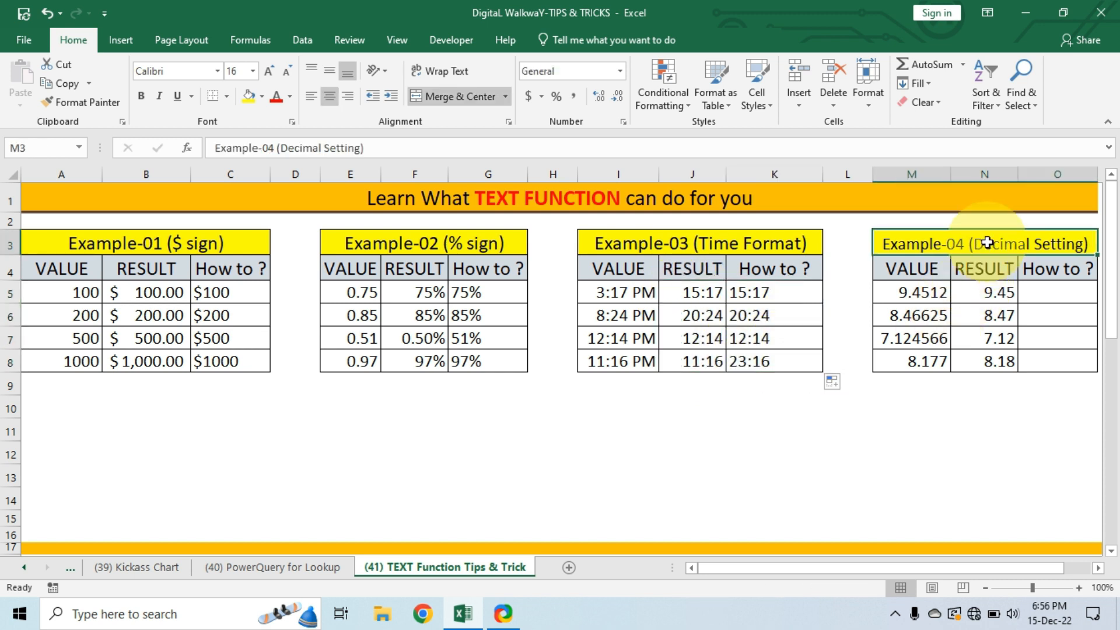
left_click_drag(920, 293, 932, 358)
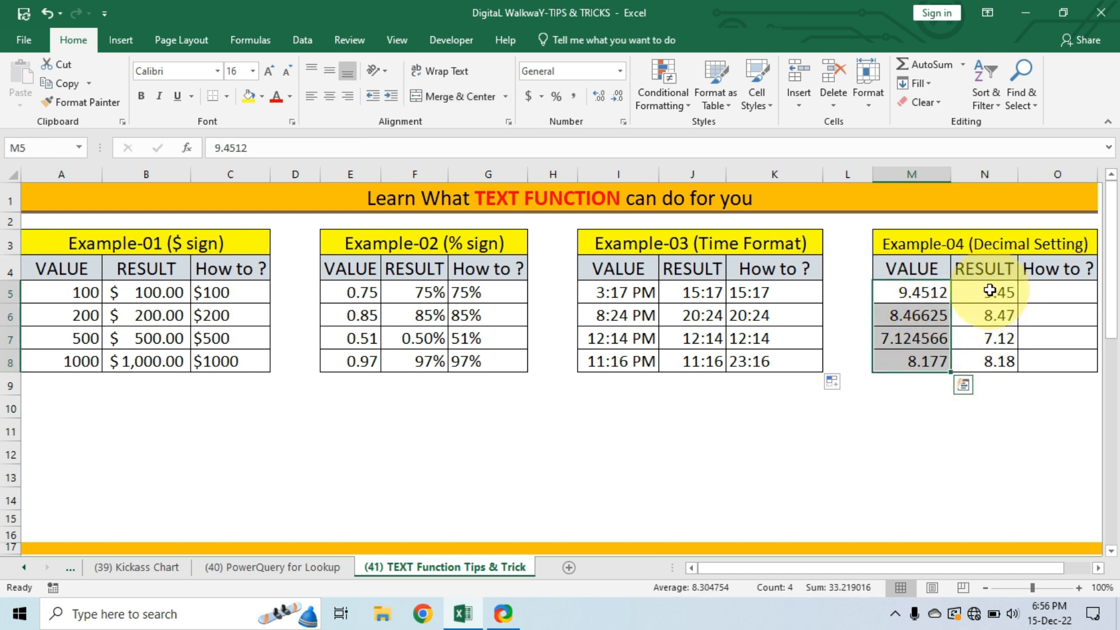
left_click_drag(990, 290, 997, 364)
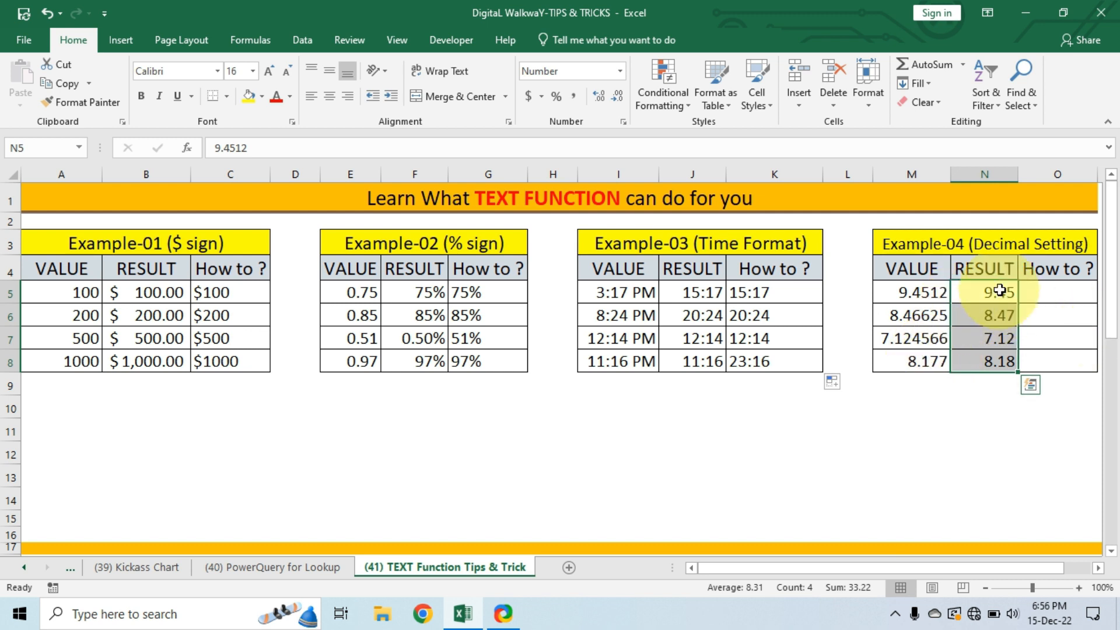
left_click(1044, 296)
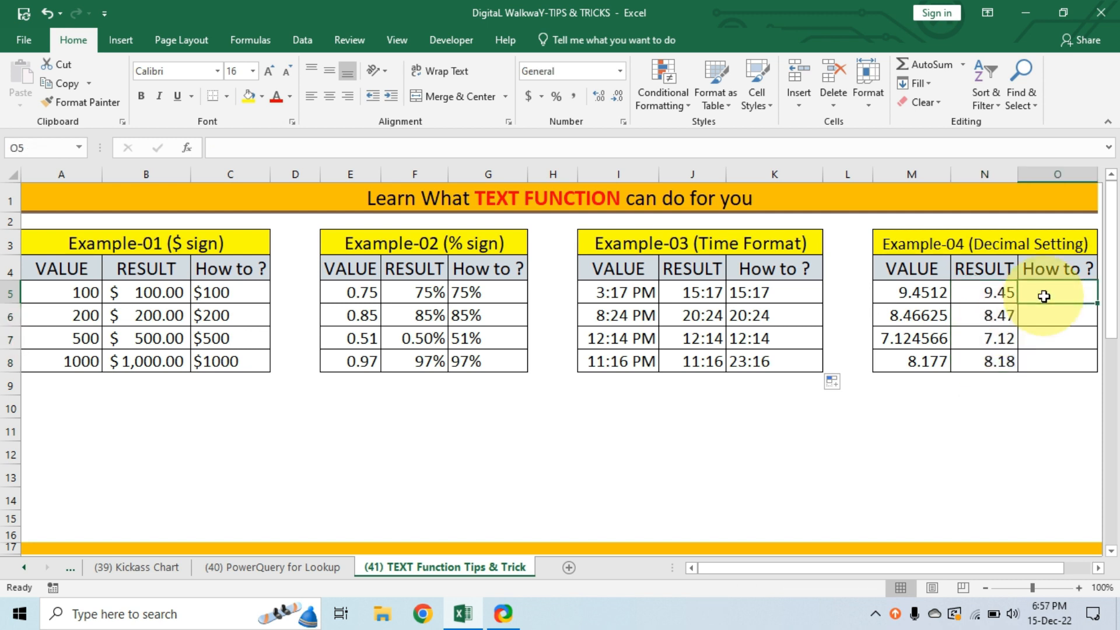
type("=text")
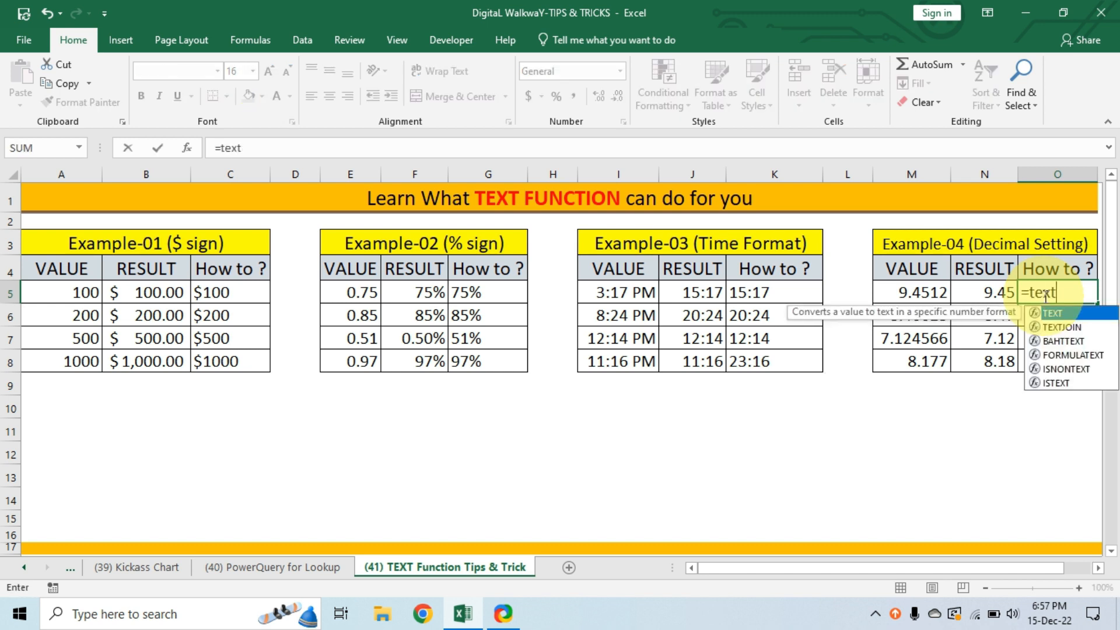
key("Tab")
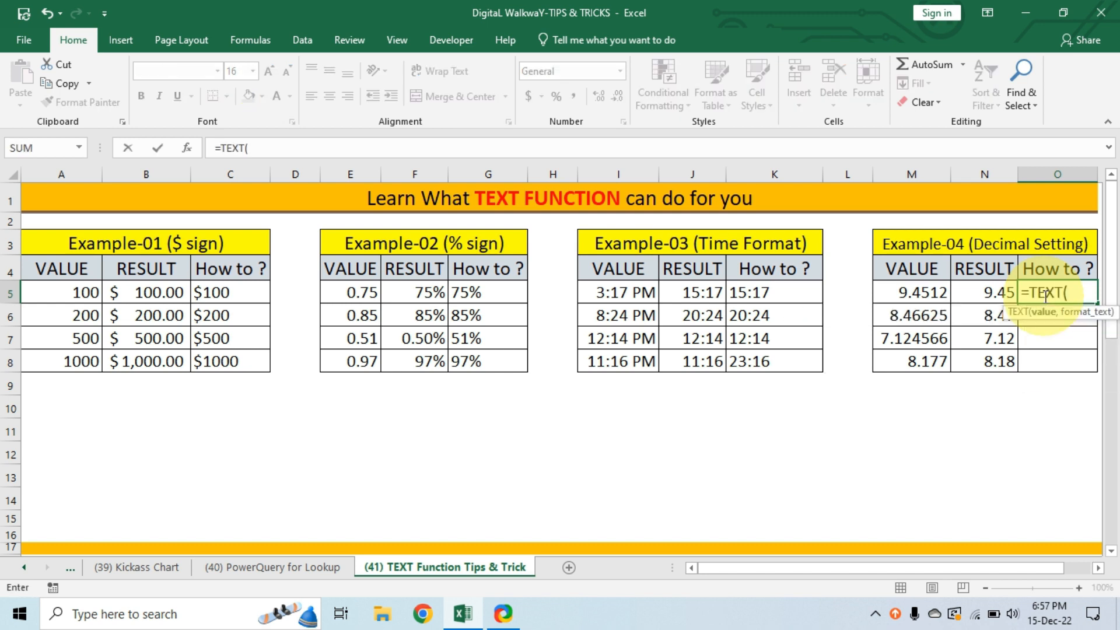
left_click(928, 293)
type(",")
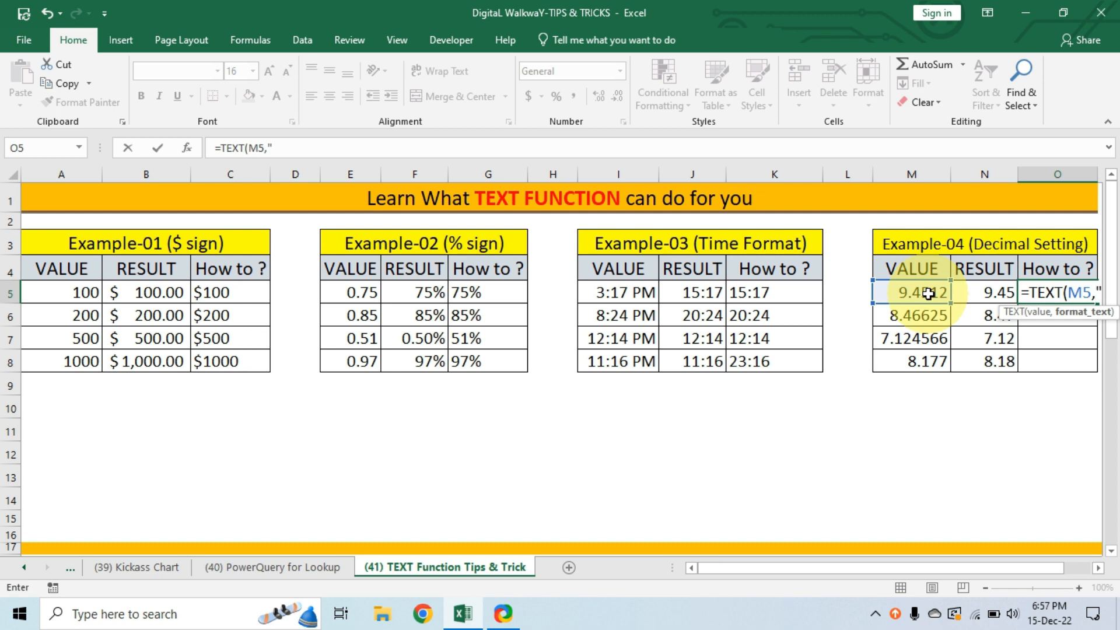
type("\"#")
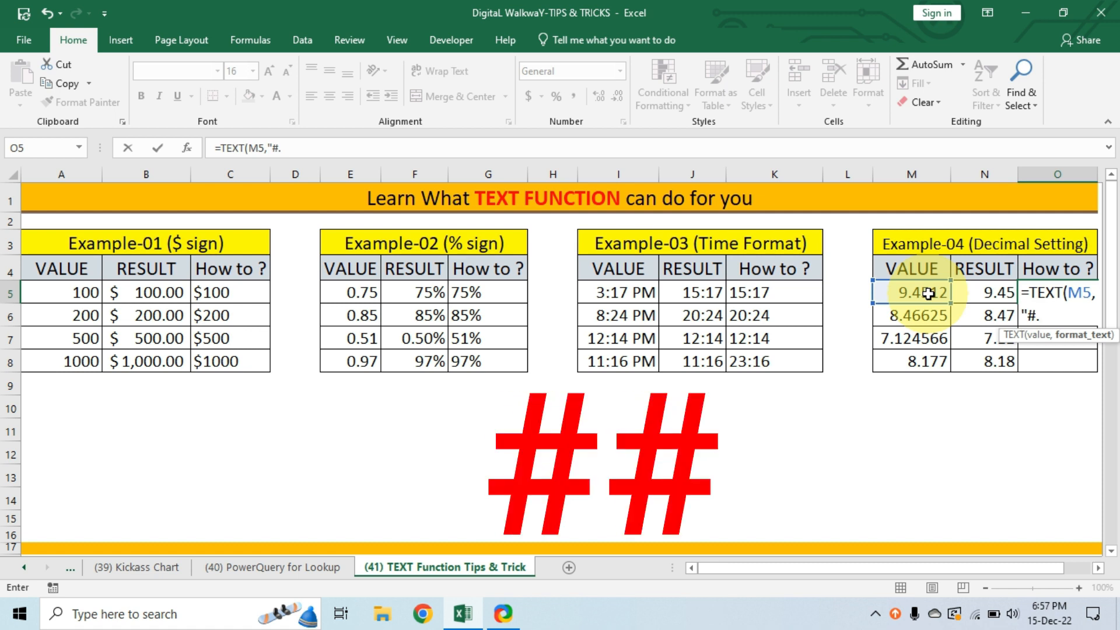
type(".##\"")
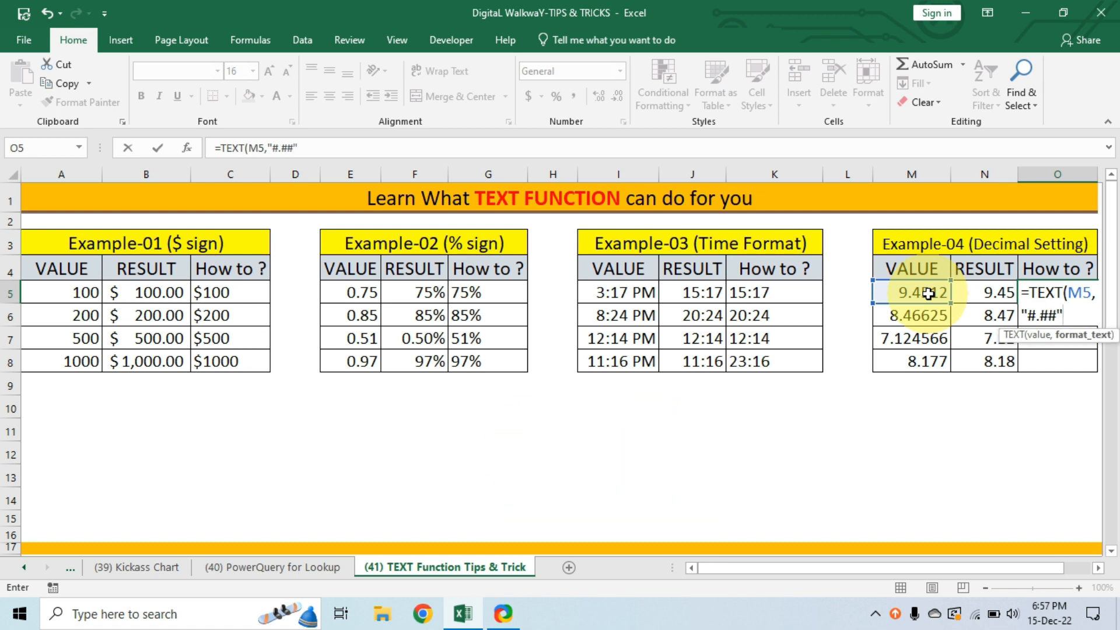
type(")")
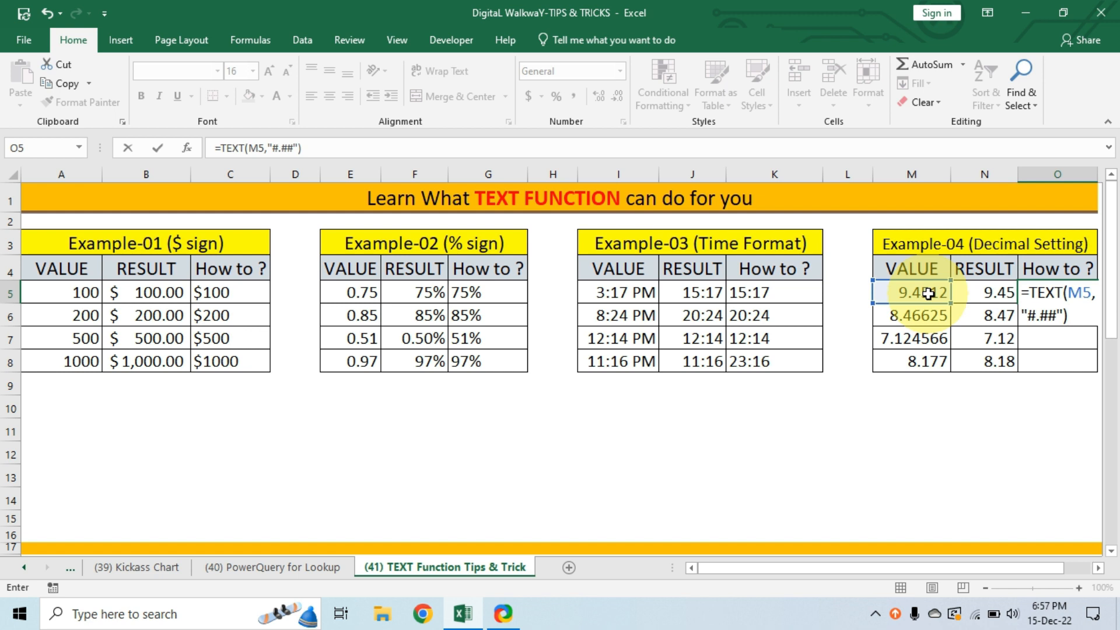
key("Return")
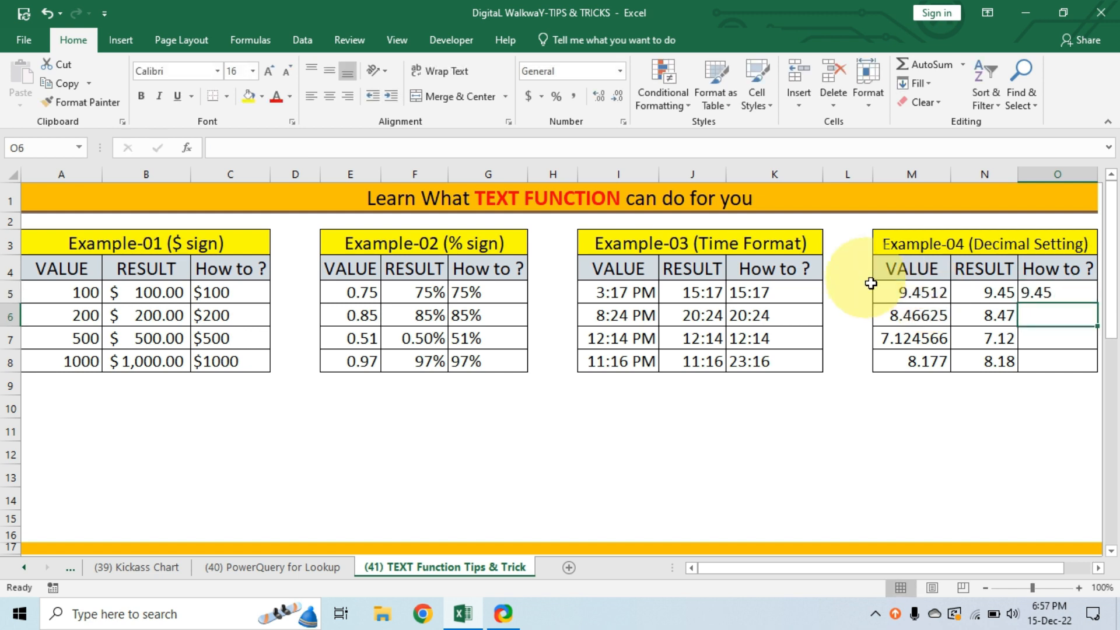
Fill the O5 formula down through O8 and compare it with Example-04's Result column.
left_click(1074, 292)
left_click_drag(1100, 305, 1093, 362)
left_click_drag(992, 291, 988, 358)
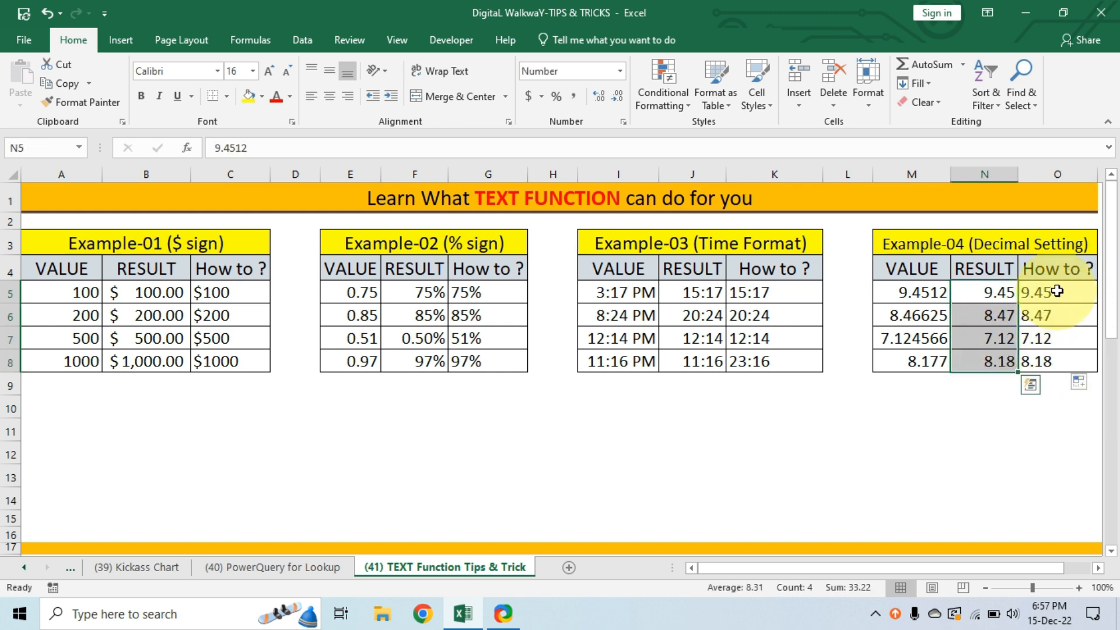
left_click_drag(1056, 291, 1064, 358)
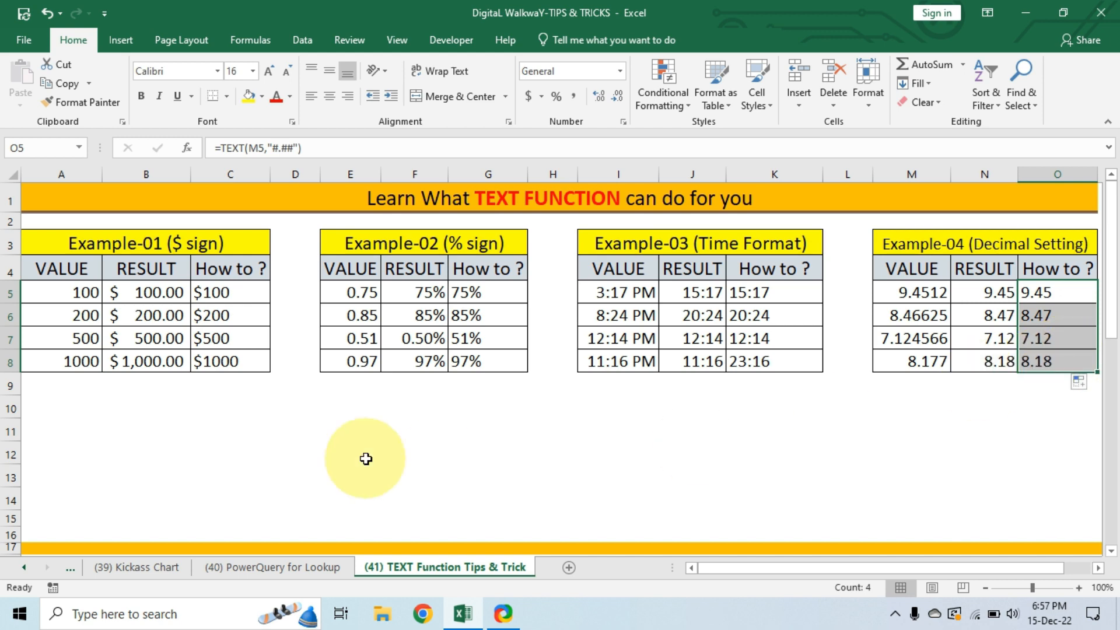
Examine the dates in Example-05's Value column and the day, month and year order in its Result column.
scroll(405, 446, "down", 5)
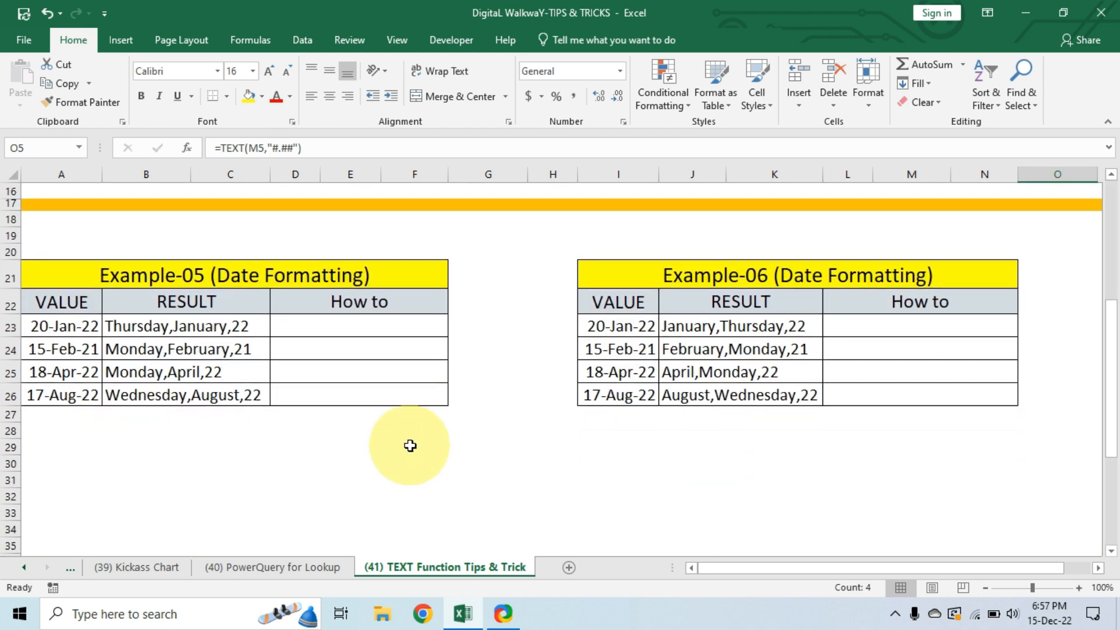
scroll(412, 445, "down", 1)
scroll(545, 440, "up", 1)
left_click(268, 275)
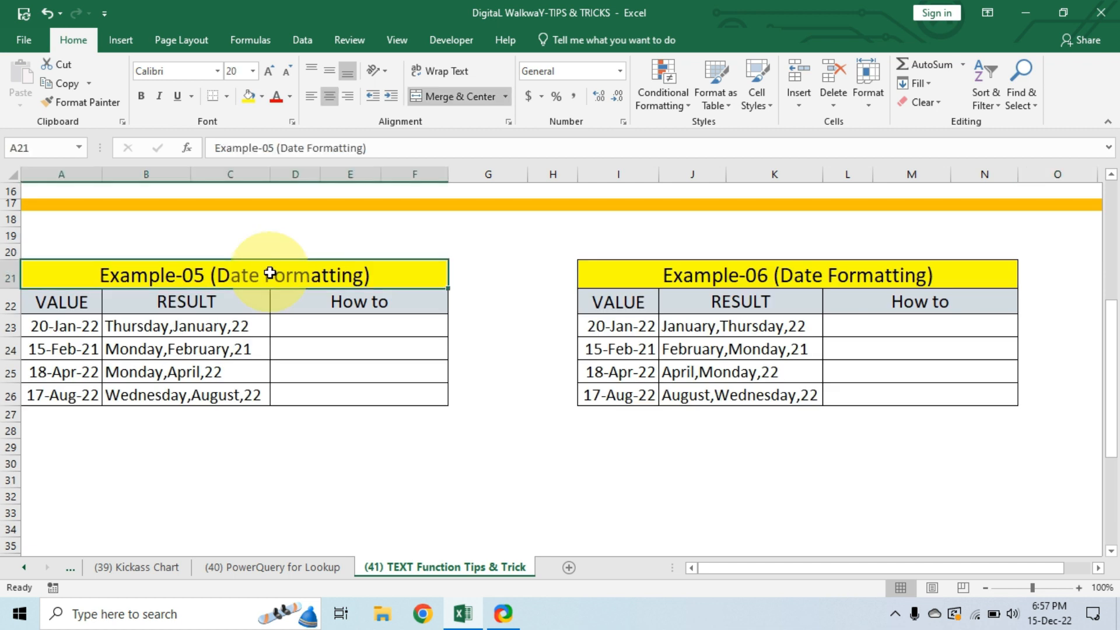
left_click_drag(72, 326, 65, 389)
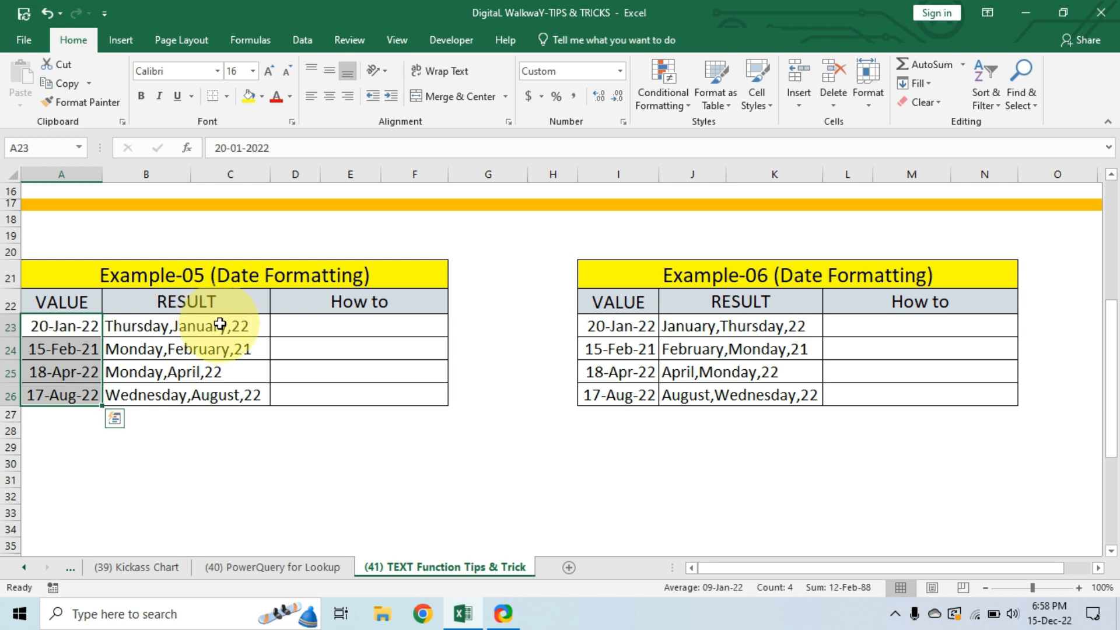
left_click_drag(220, 324, 205, 392)
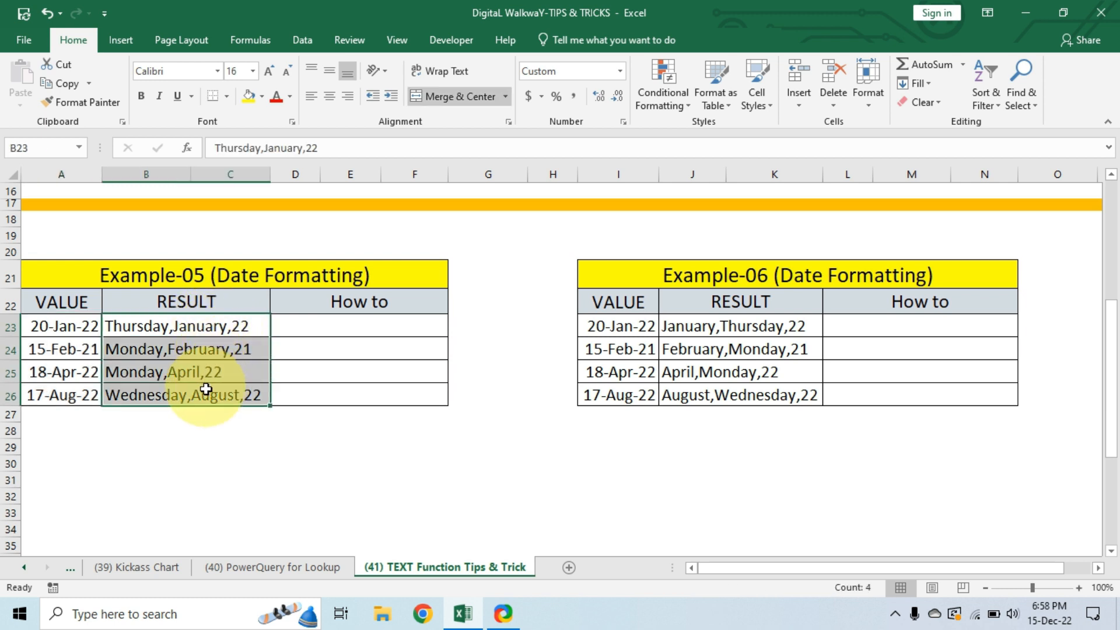
Enter the formula =TEXT(A23,"dddd,mmmm,yy") in cell D23 to show the first Example-05 date as weekday, month and two-digit year.
left_click(370, 327)
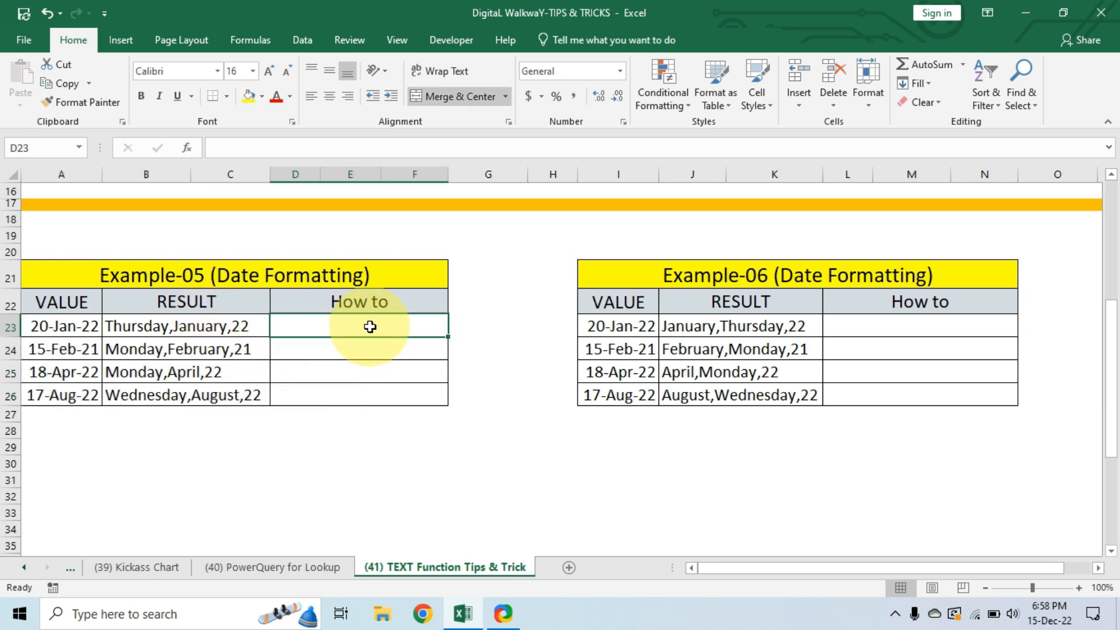
type("=text")
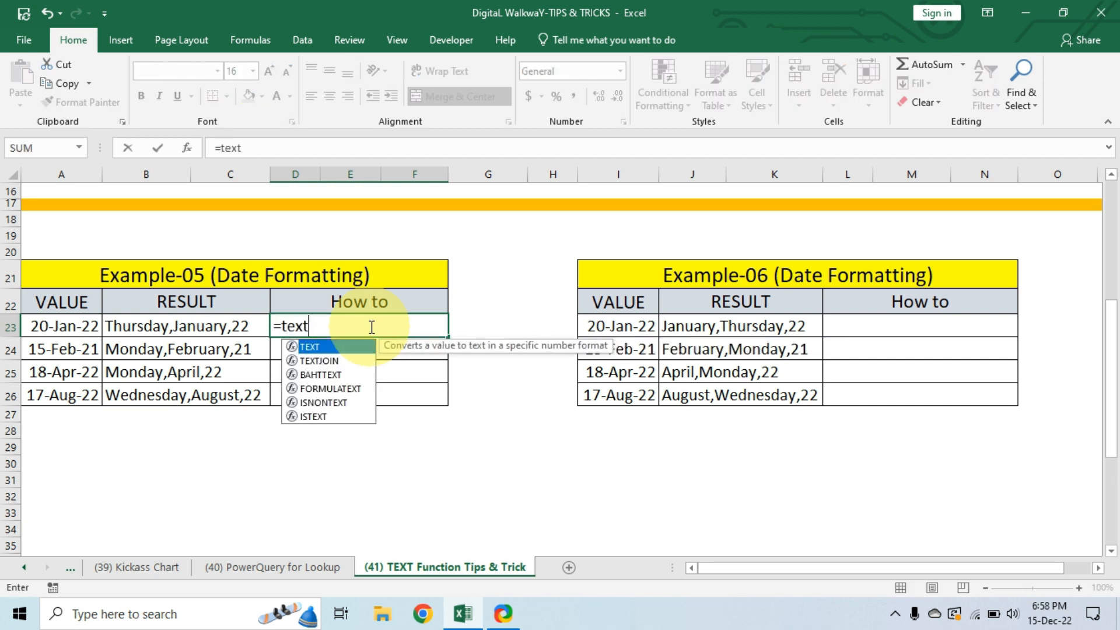
key("Tab")
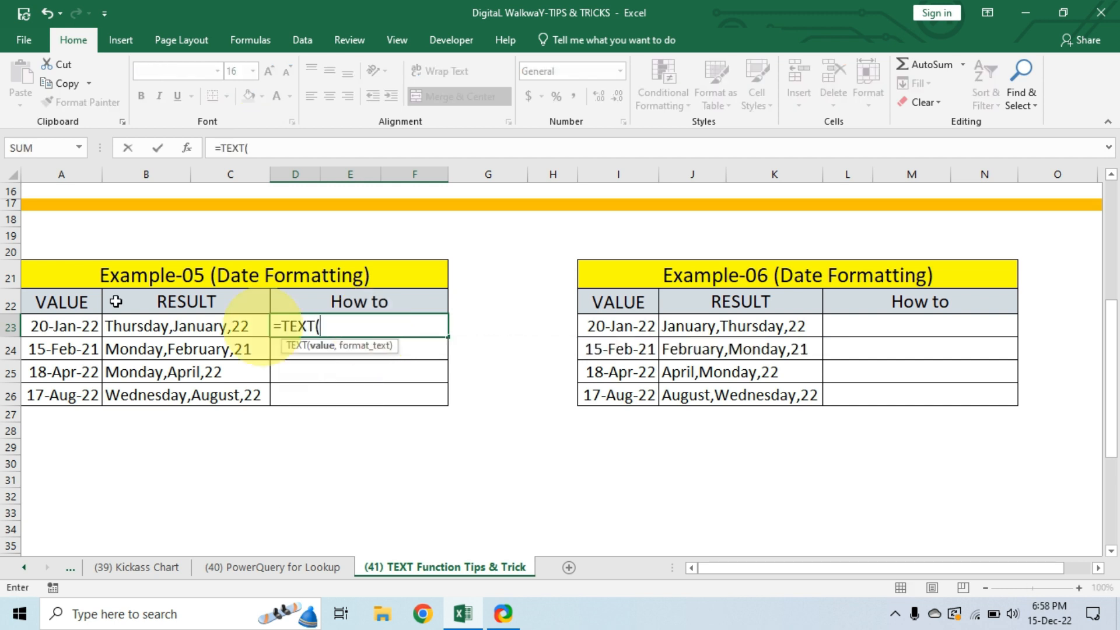
left_click(68, 325)
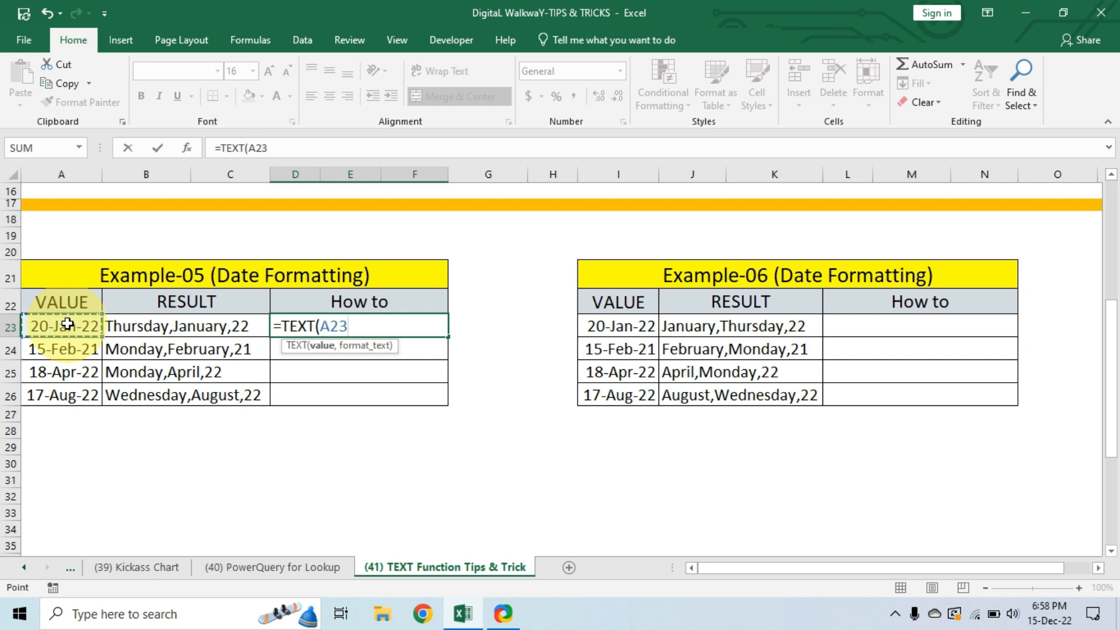
type(",")
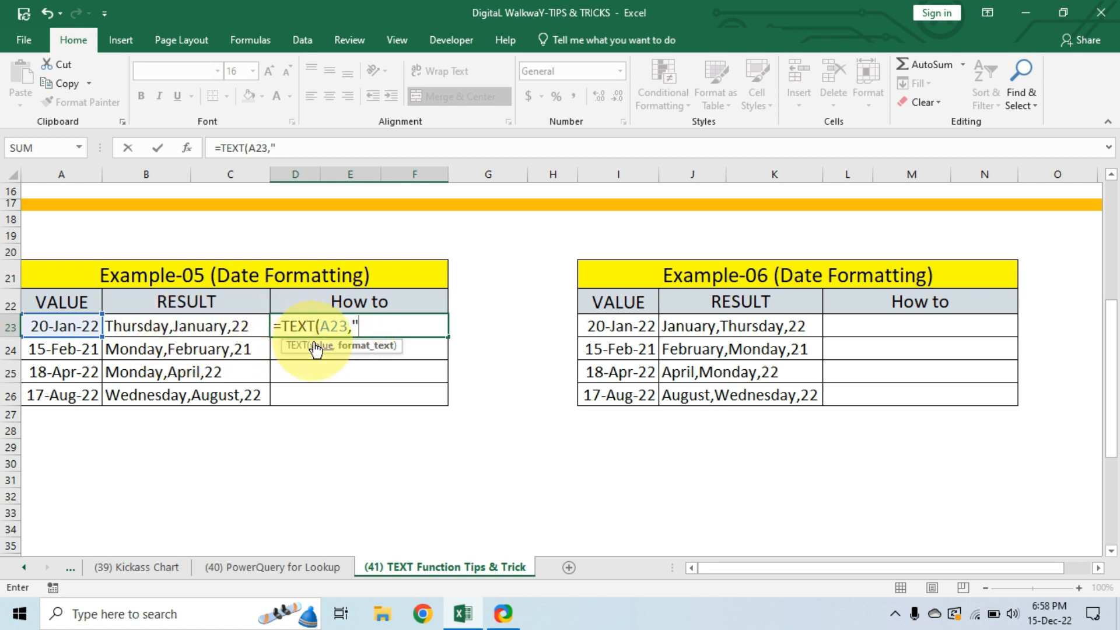
type("dddd")
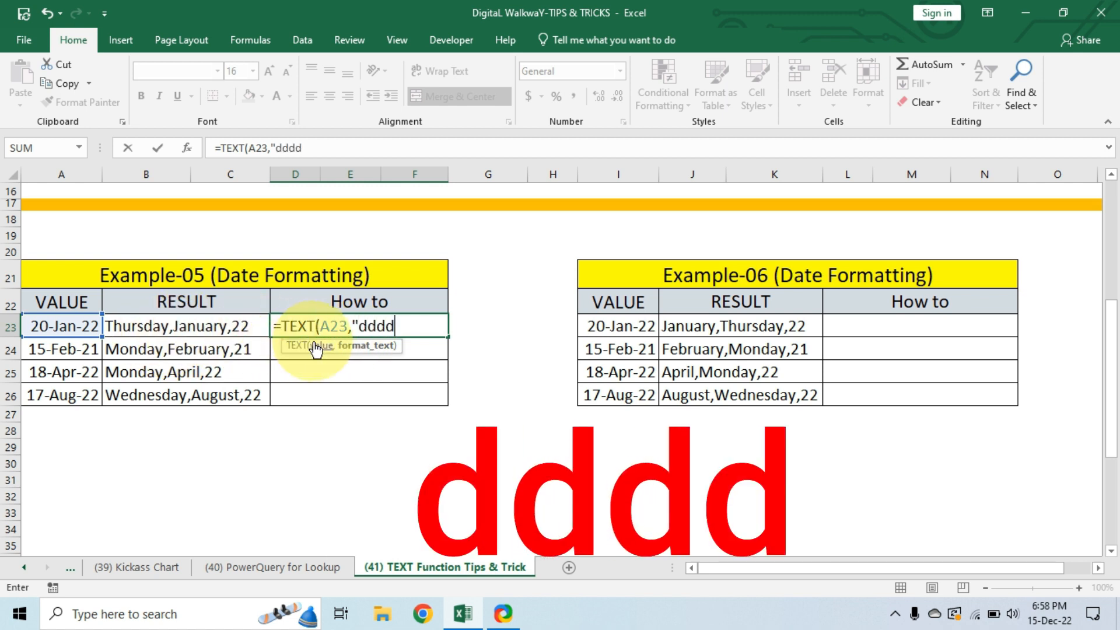
type(",")
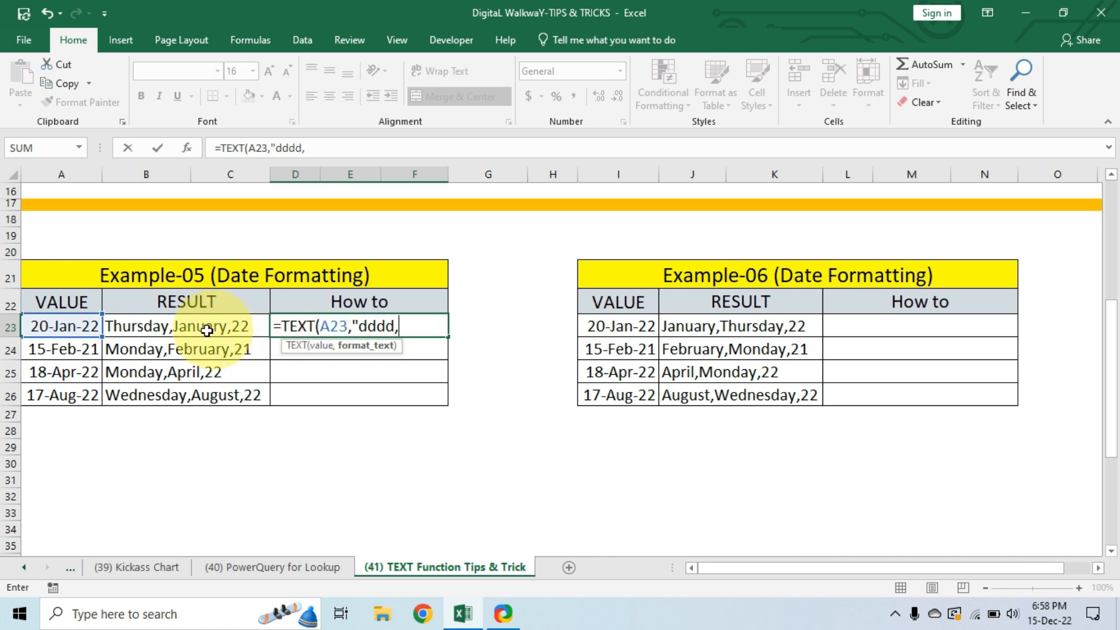
type("mmmm")
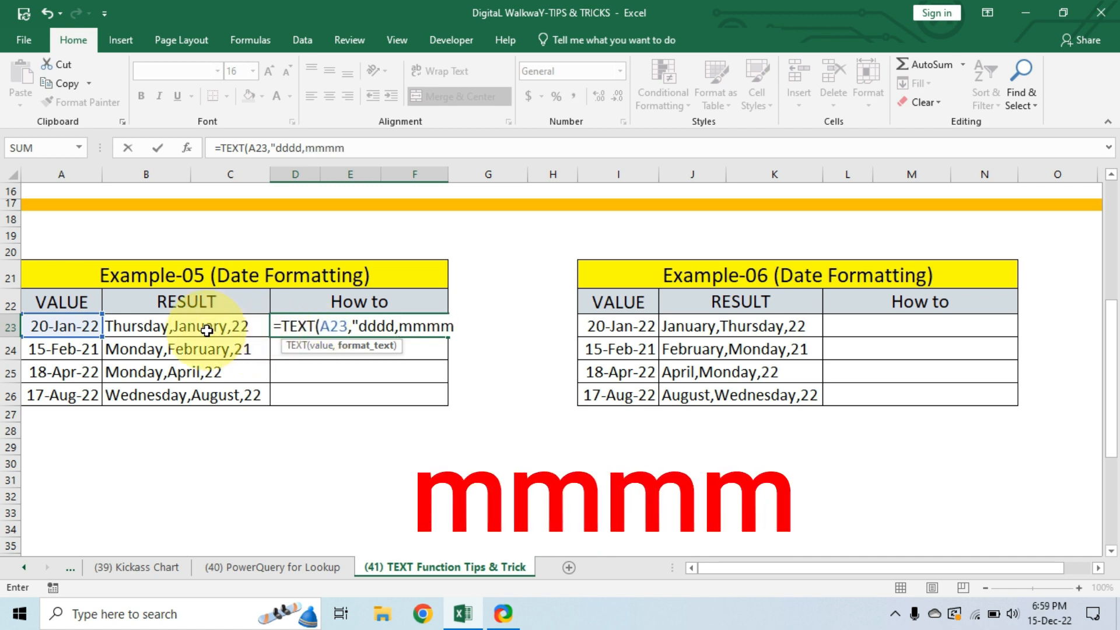
type(",")
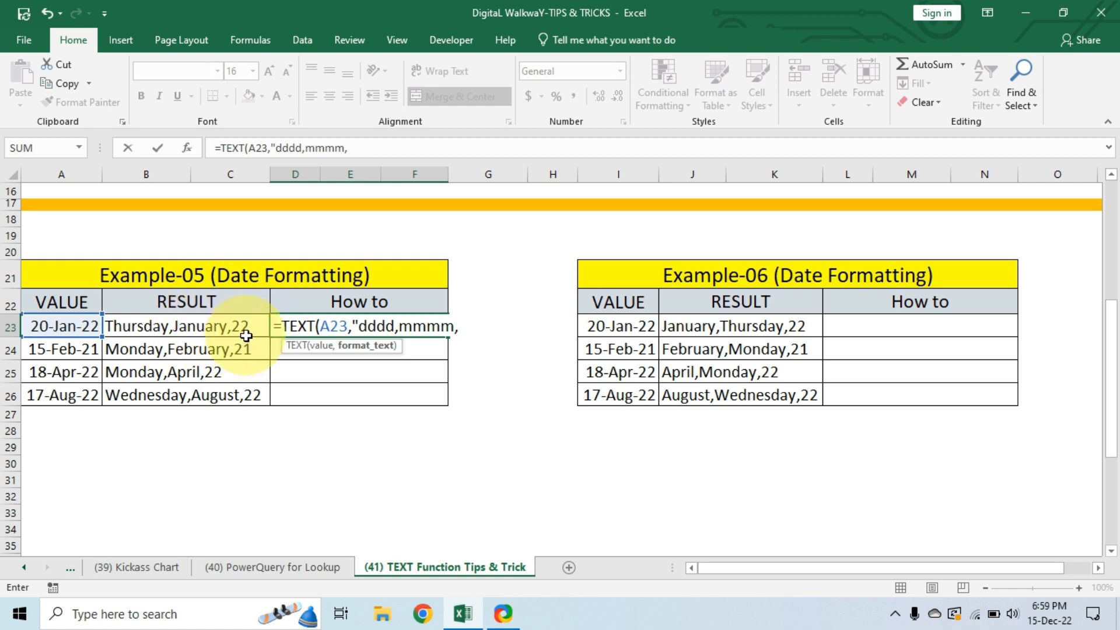
type("yy")
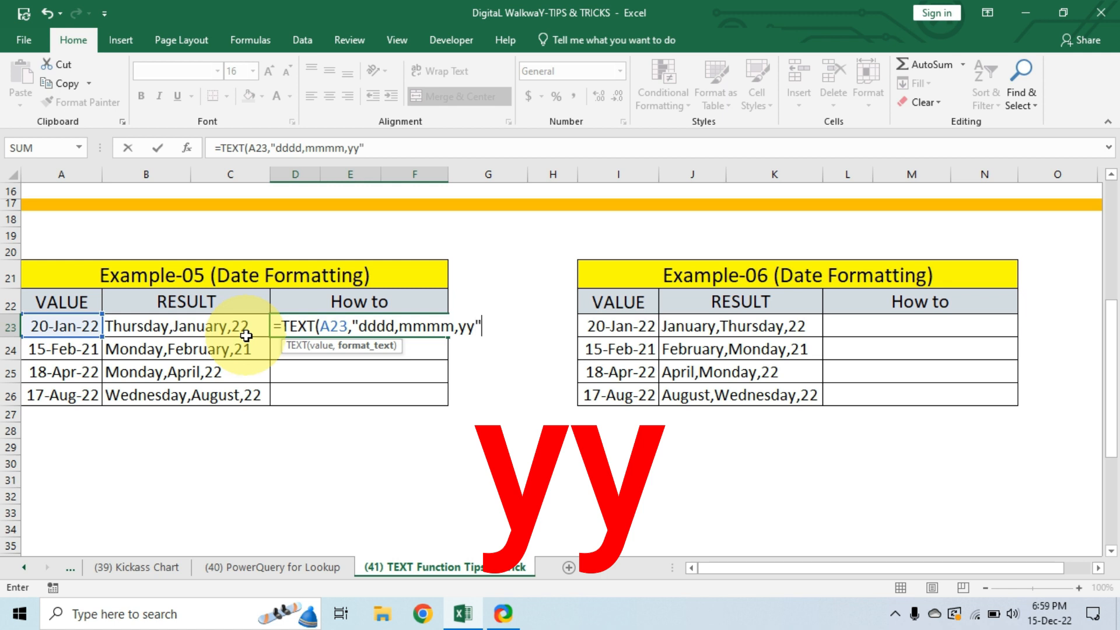
type("\")")
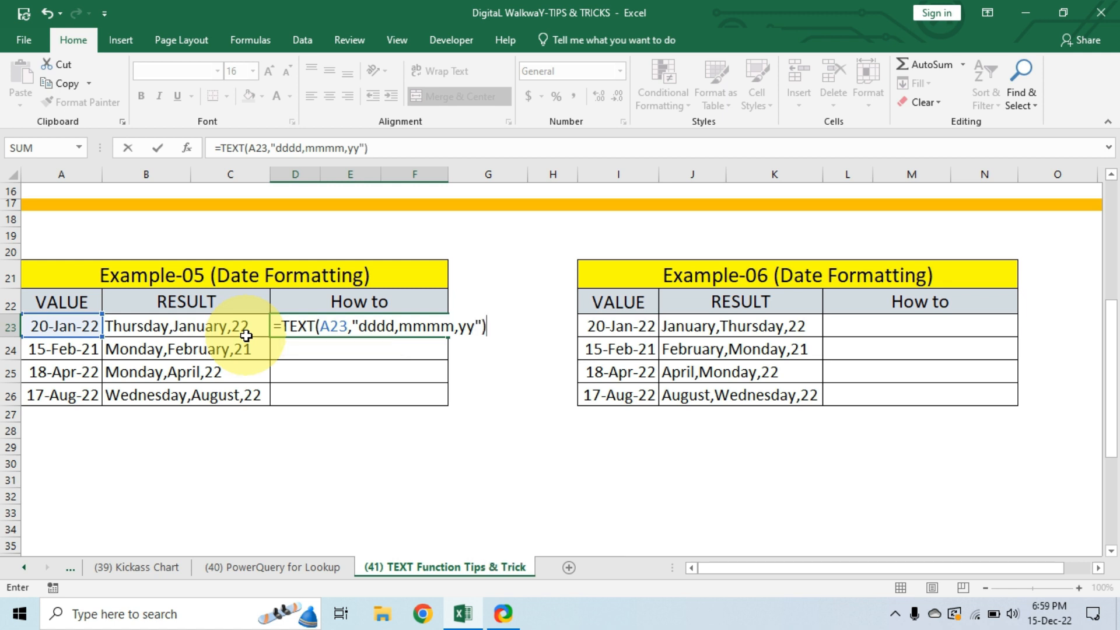
key("Return")
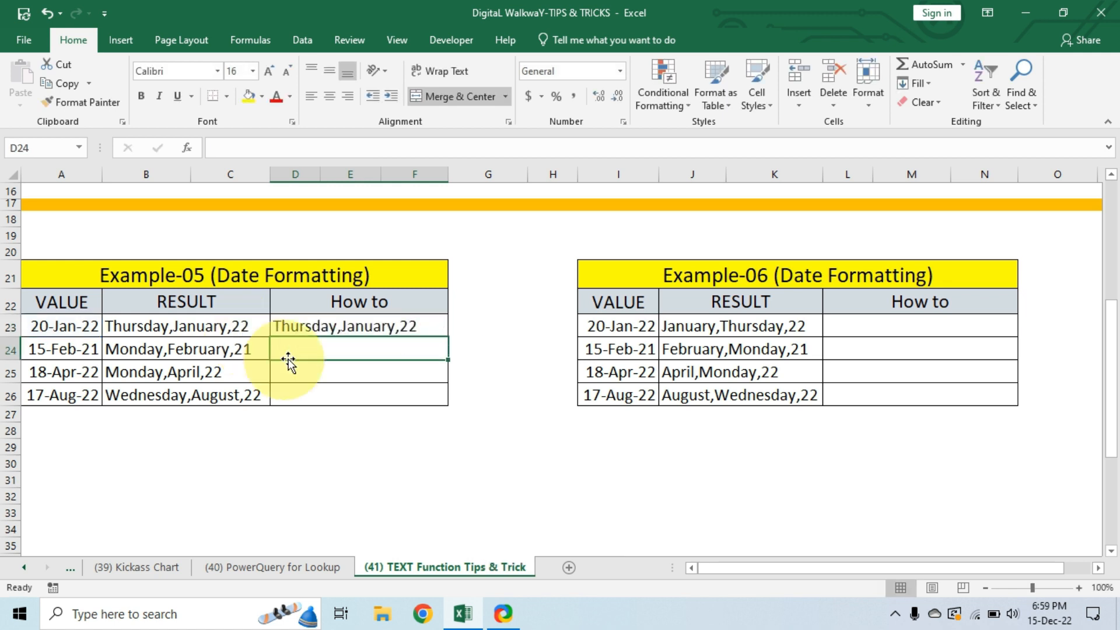
Fill the D23 formula down through row 26 and compare the How to column with Example-05's Result column.
left_click(190, 330)
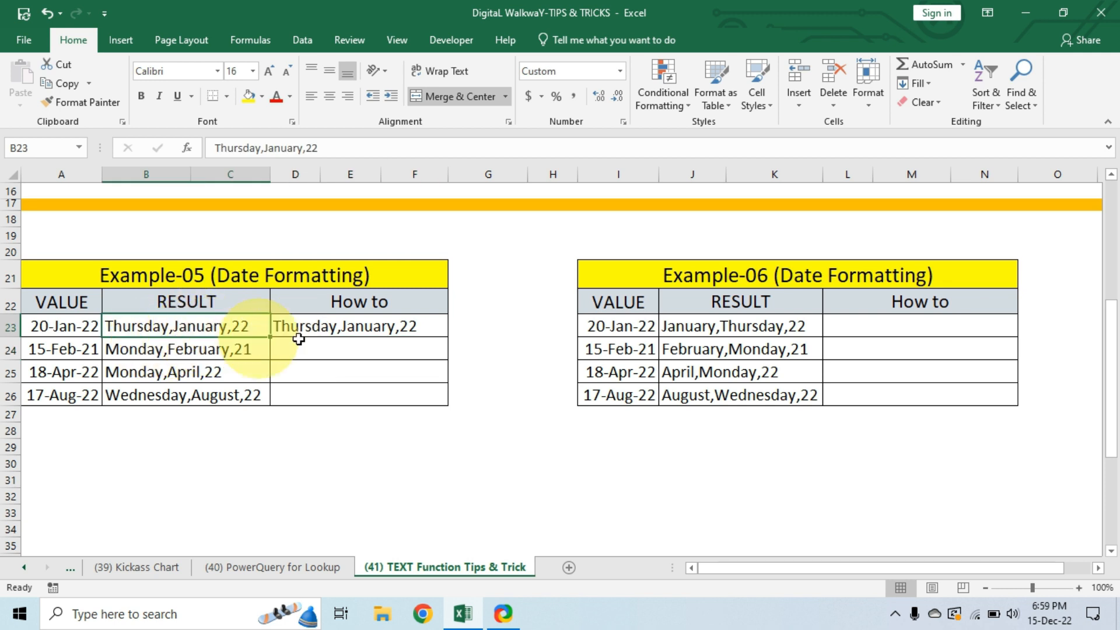
left_click(384, 326)
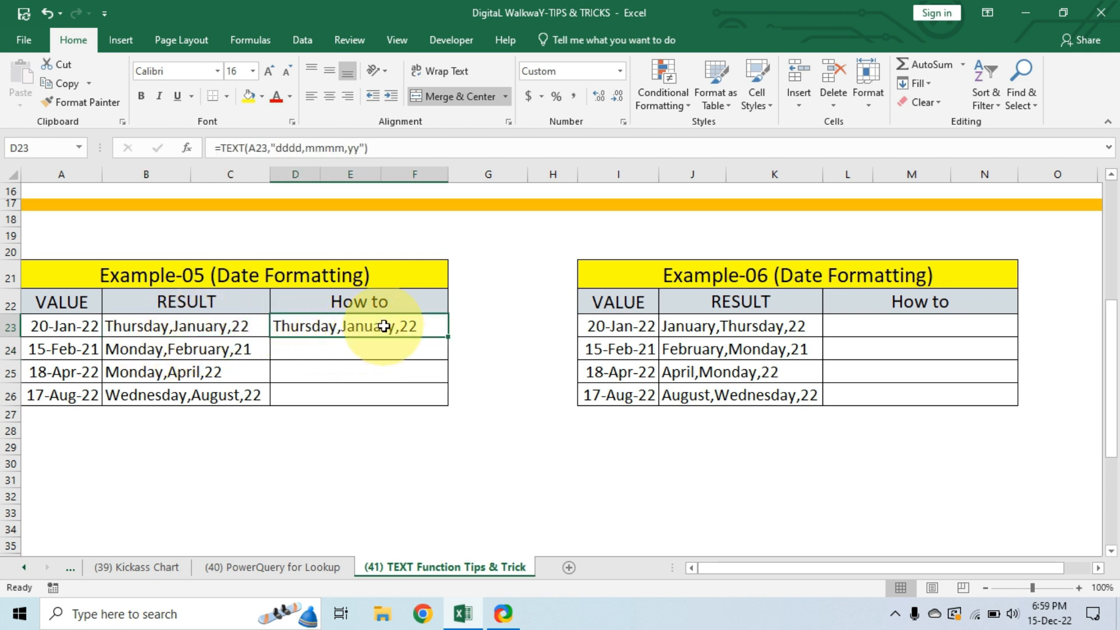
left_click_drag(449, 339, 453, 405)
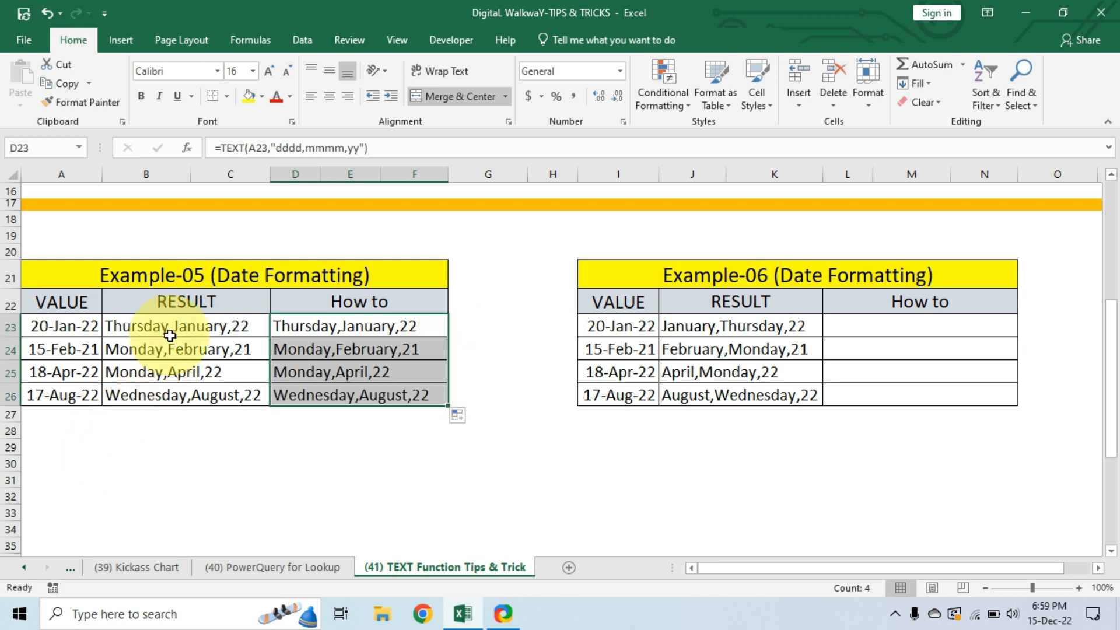
left_click_drag(150, 326, 169, 396)
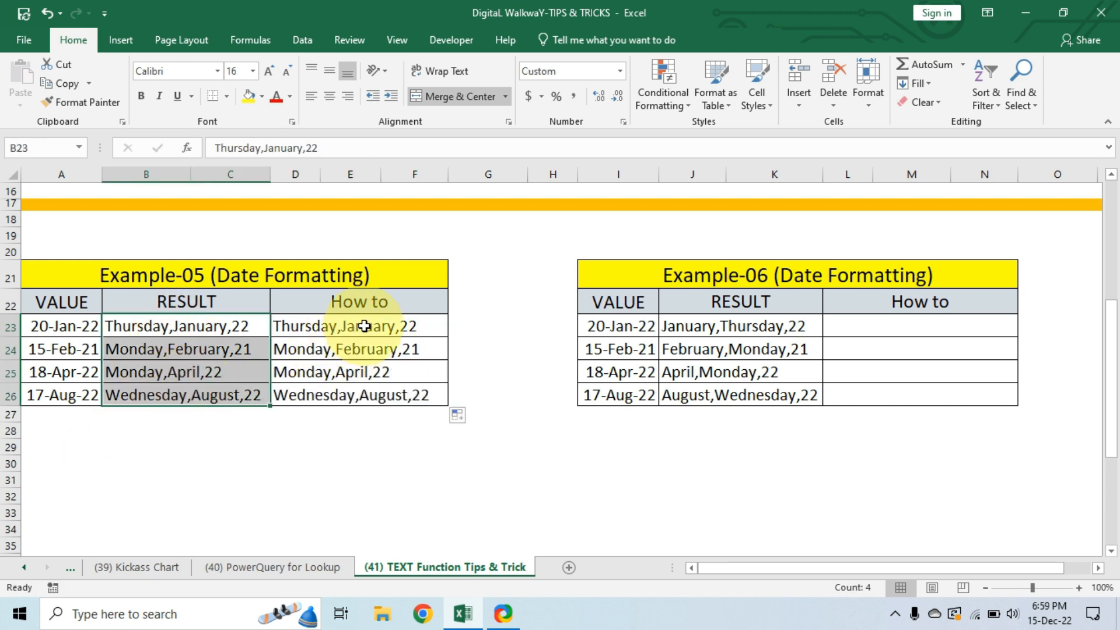
left_click_drag(365, 326, 366, 397)
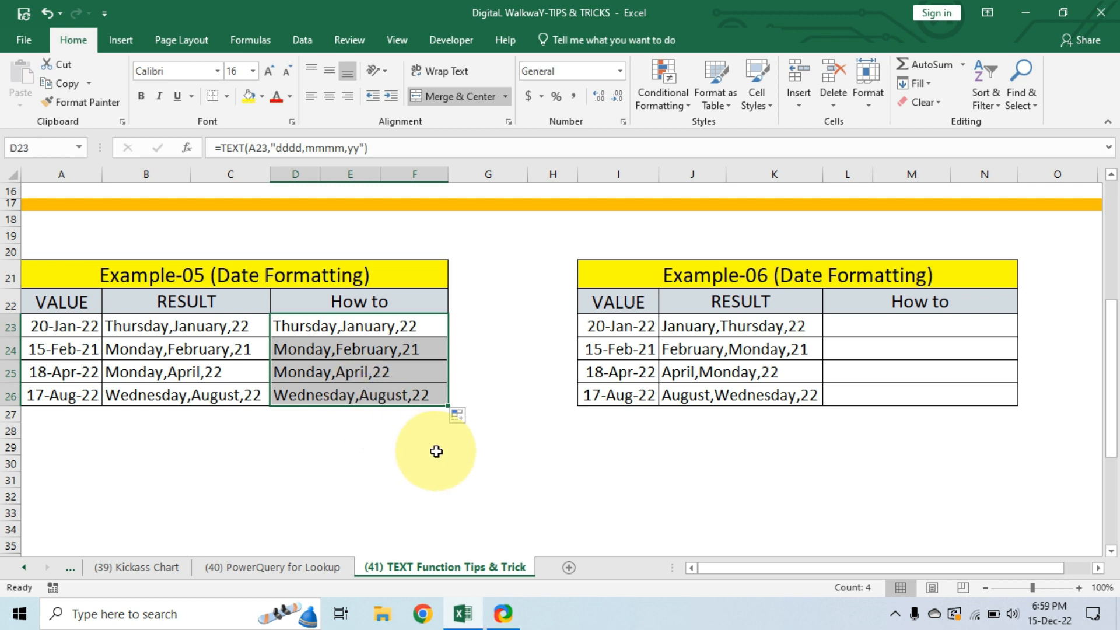
Enter the formula =TEXT(I23,"mmmm,dddd,yy") in cell L23 to show the first Example-06 date as month, weekday and two-digit year.
left_click(847, 276)
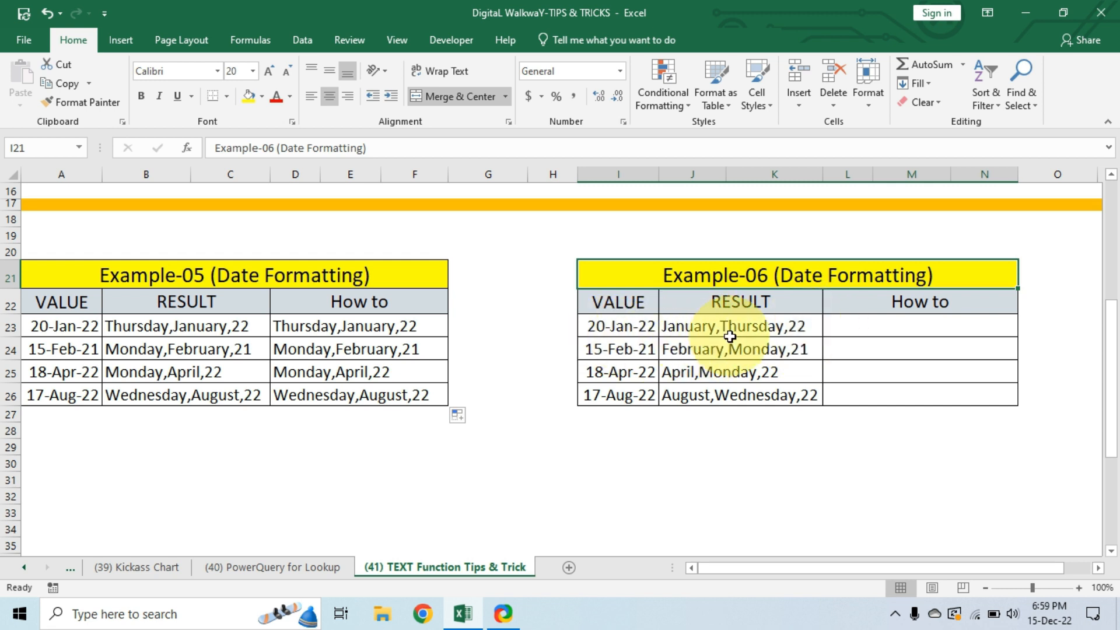
left_click(867, 323)
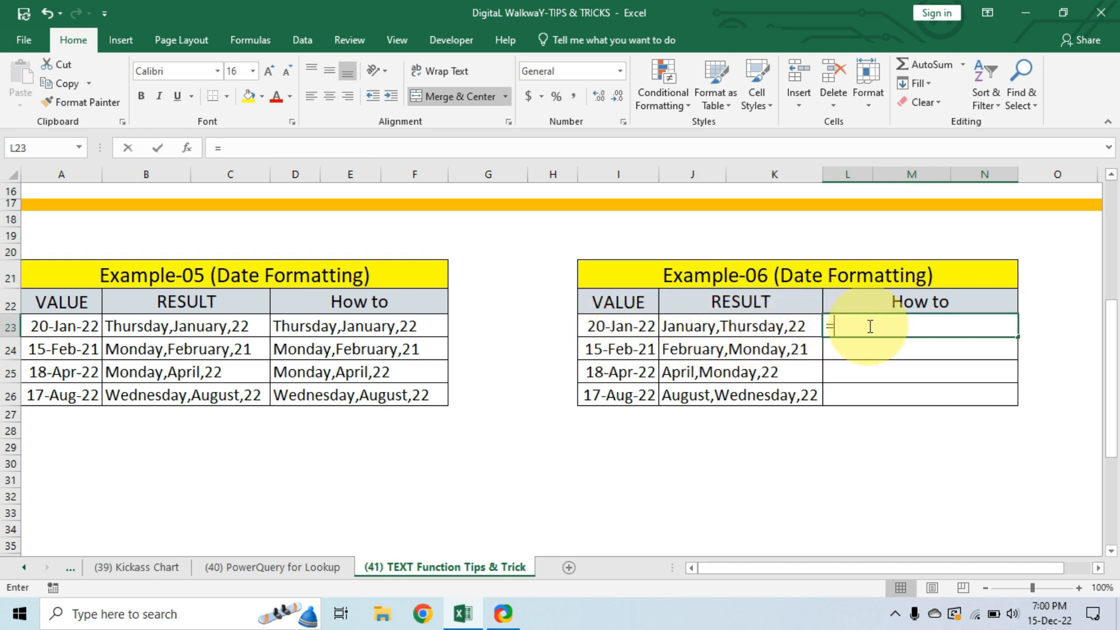
type("=text")
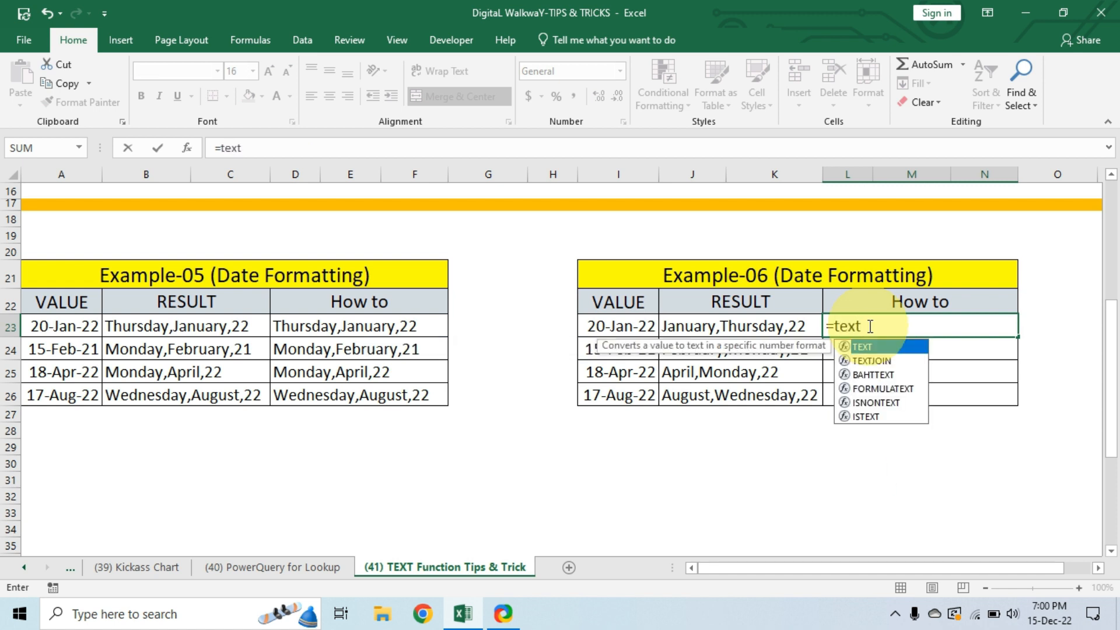
key("Tab")
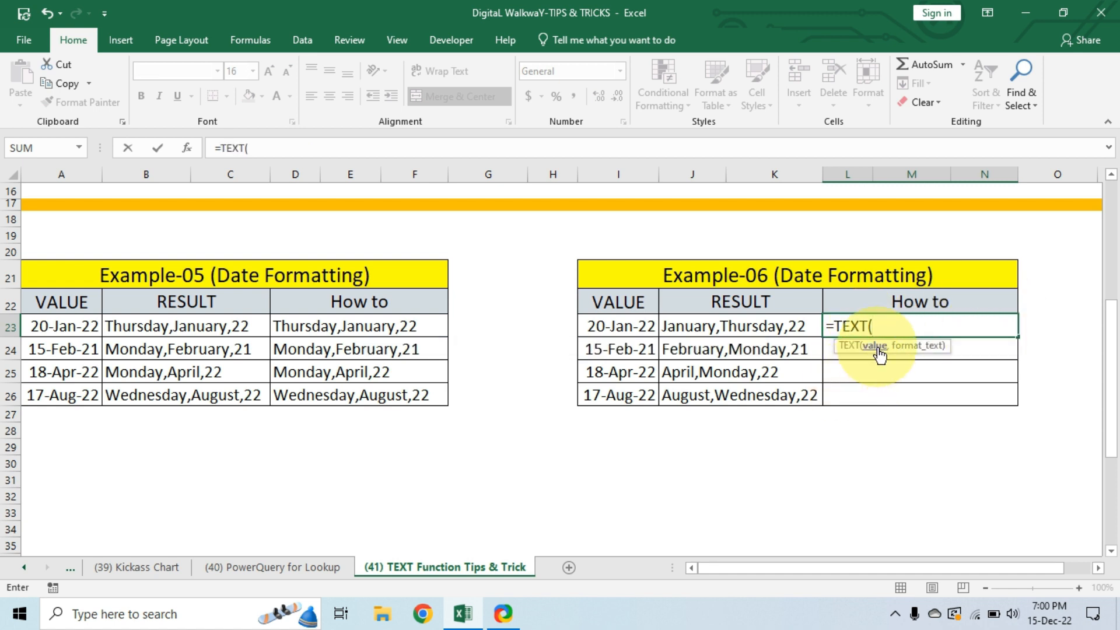
left_click(636, 326)
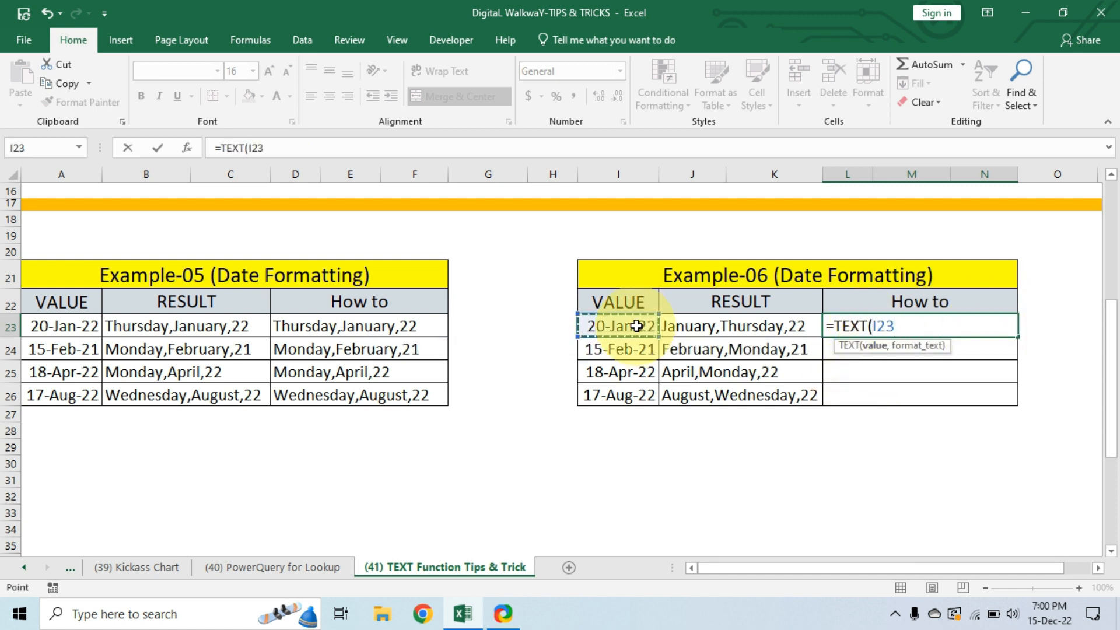
type(",\"")
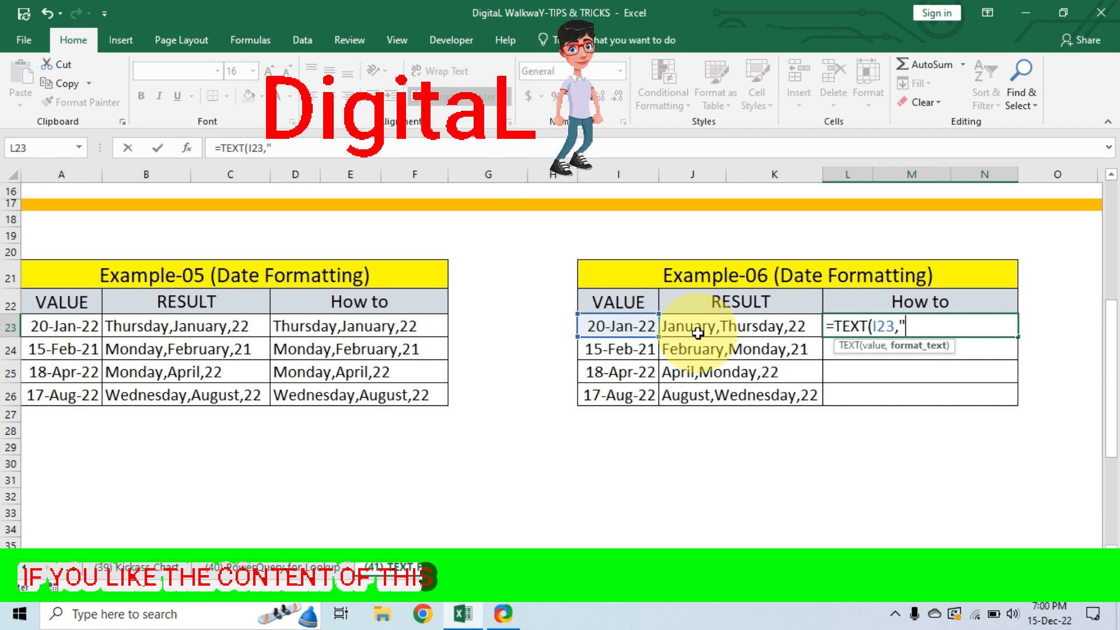
type("mmm")
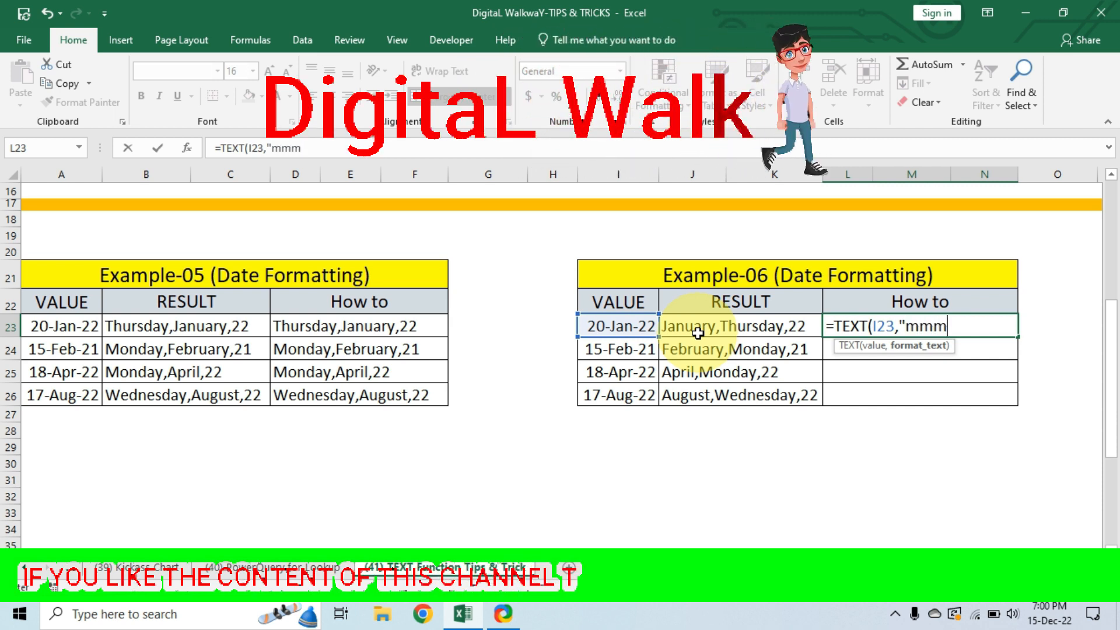
type("m,")
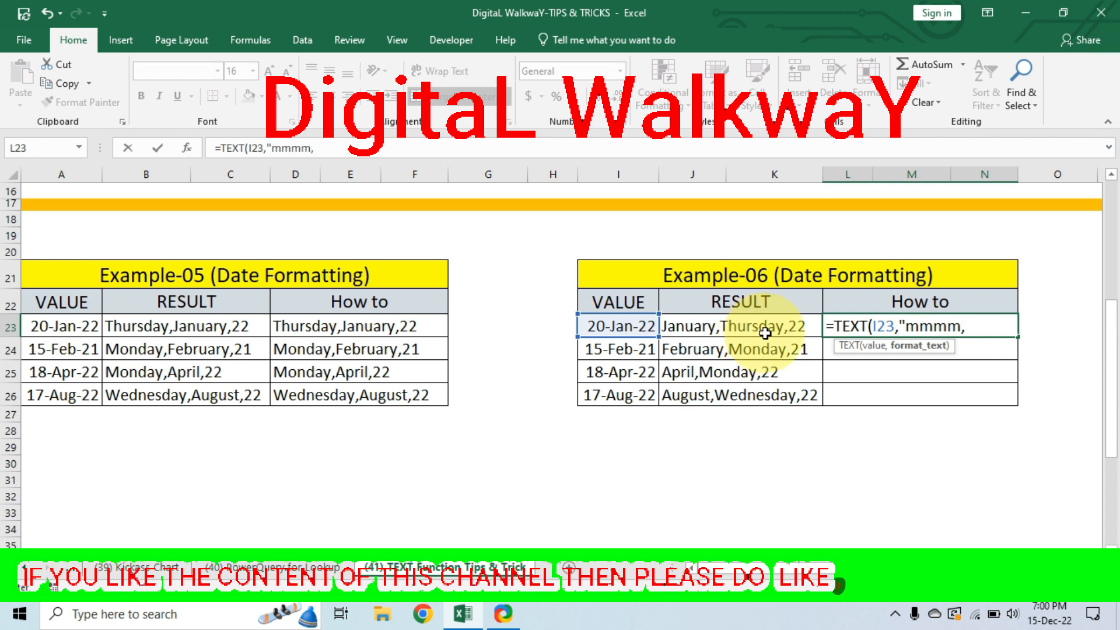
type("dddd")
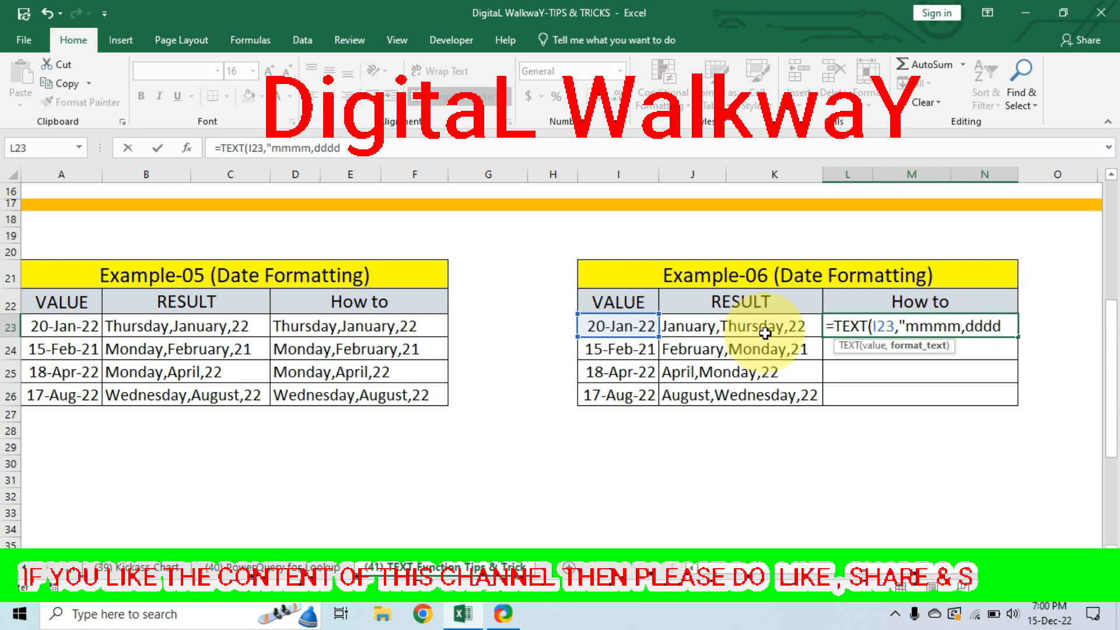
type(",")
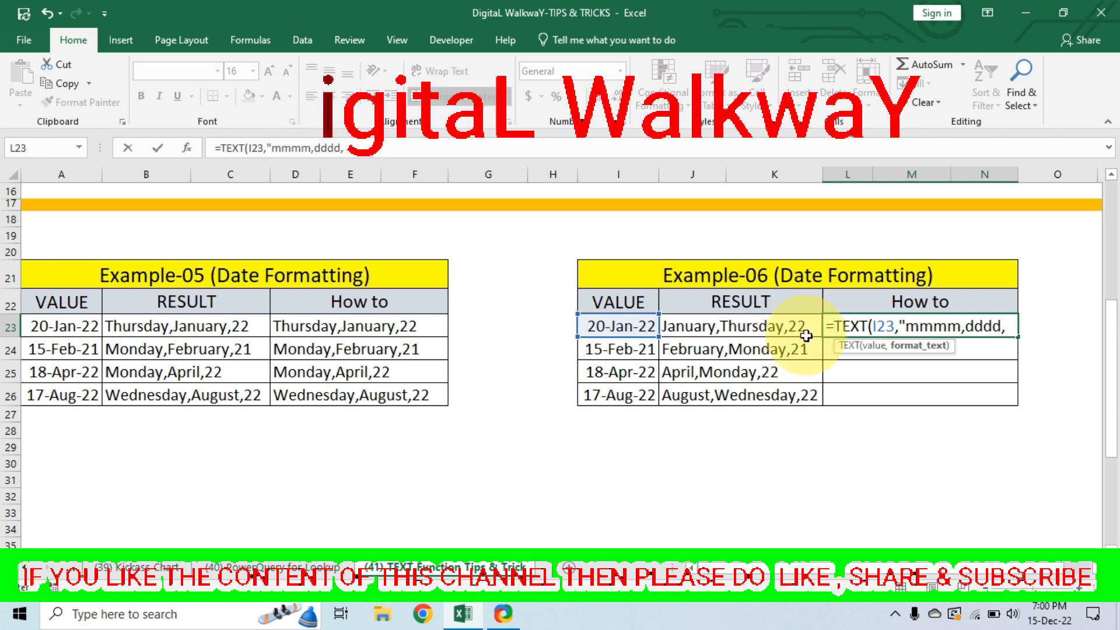
type("yy\")")
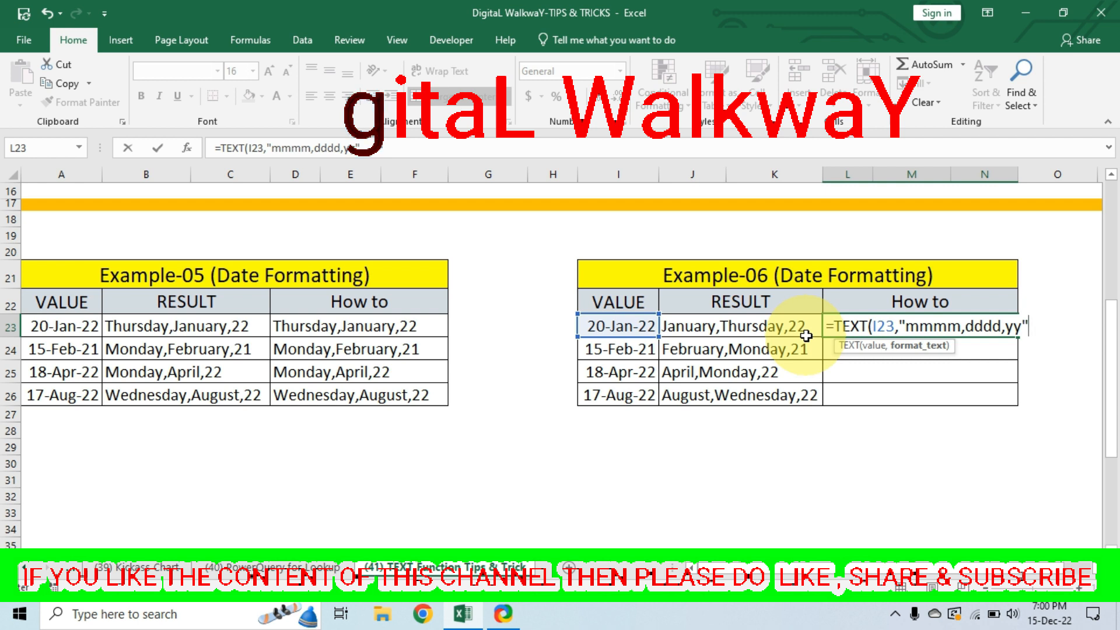
key("Return")
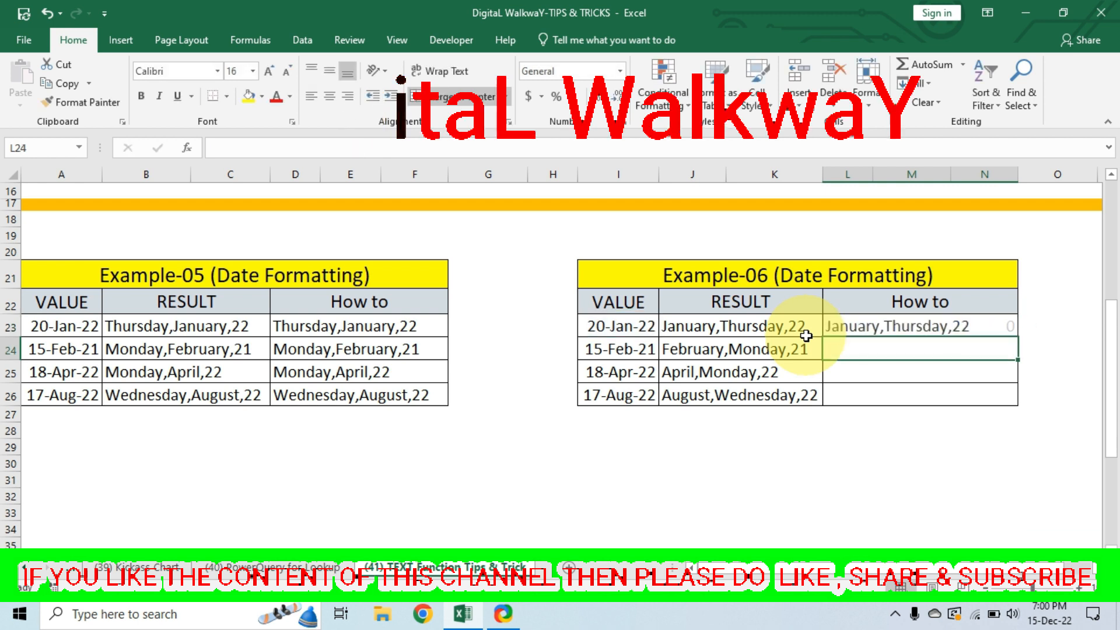
Fill the L23 formula down through row 26 and compare the How to column with Example-06's Result column.
left_click(925, 325)
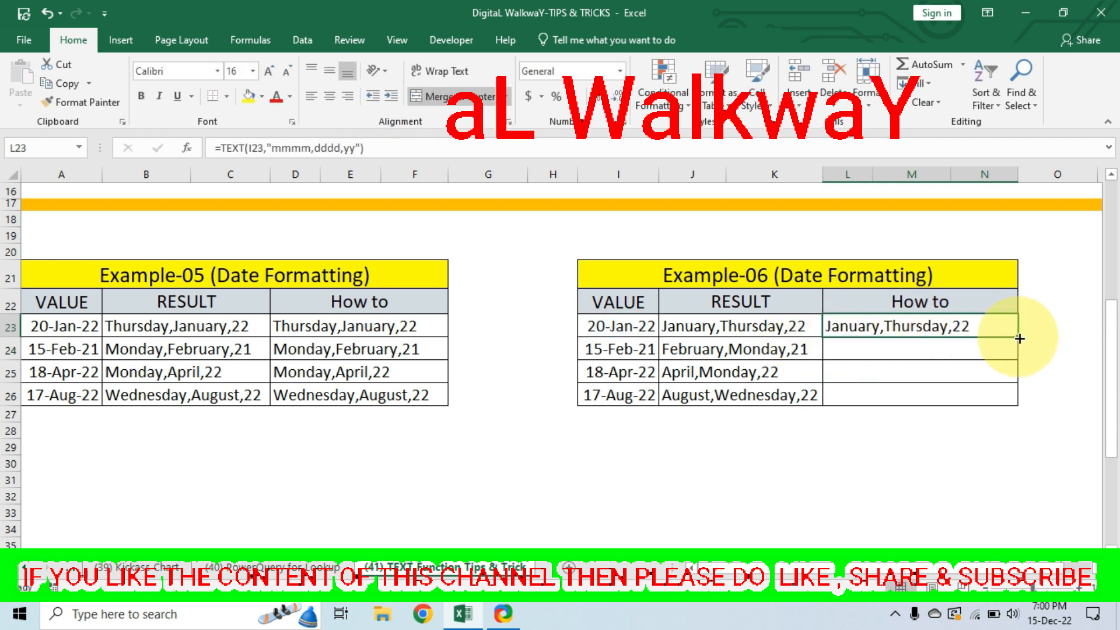
left_click_drag(1021, 329, 1025, 403)
left_click_drag(692, 357, 733, 387)
left_click_drag(858, 323, 919, 401)
scroll(500, 455, "down", 6)
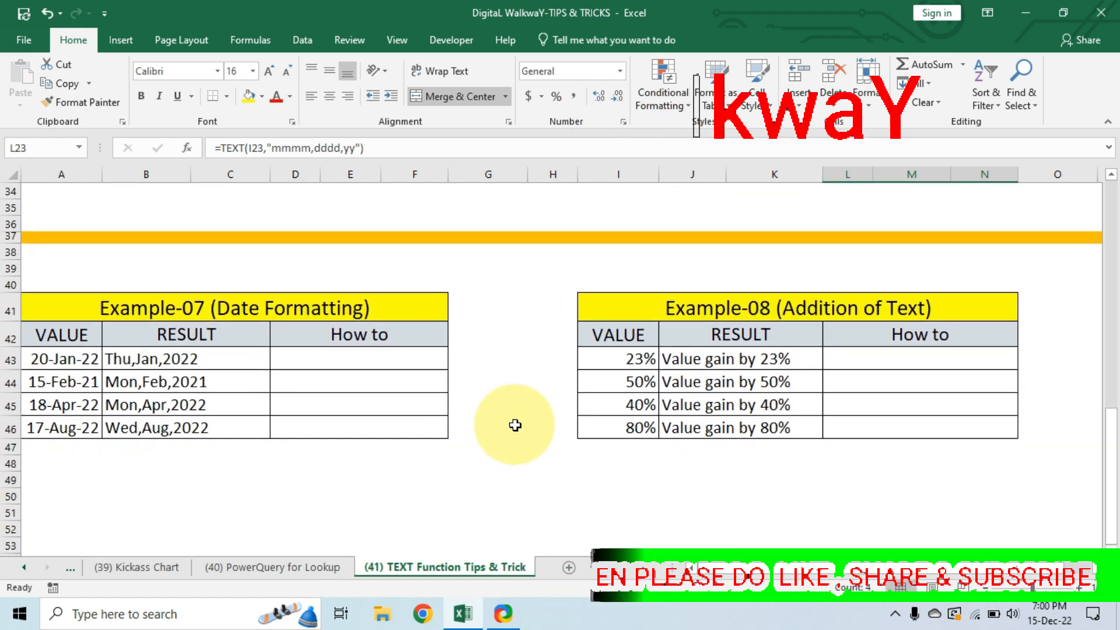
Enter the formula =TEXT(A43,"ddd,mmm,yyyy") in cell D43 to show the first Example-07 date as short weekday, short month and four-digit year.
scroll(408, 350, "down", 1)
left_click(299, 278)
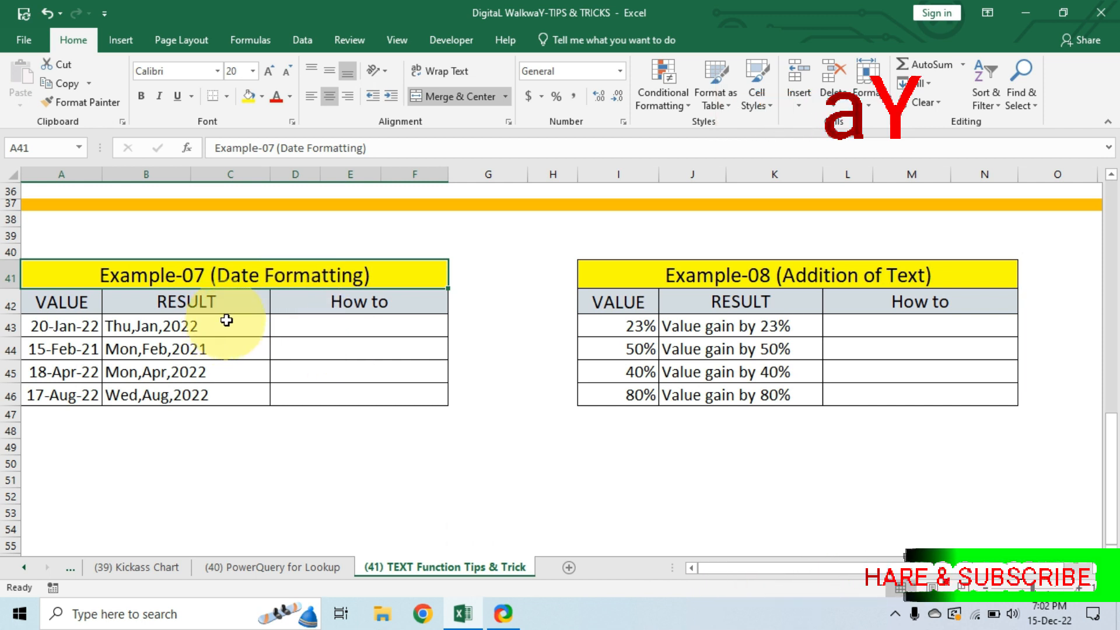
left_click_drag(226, 320, 212, 384)
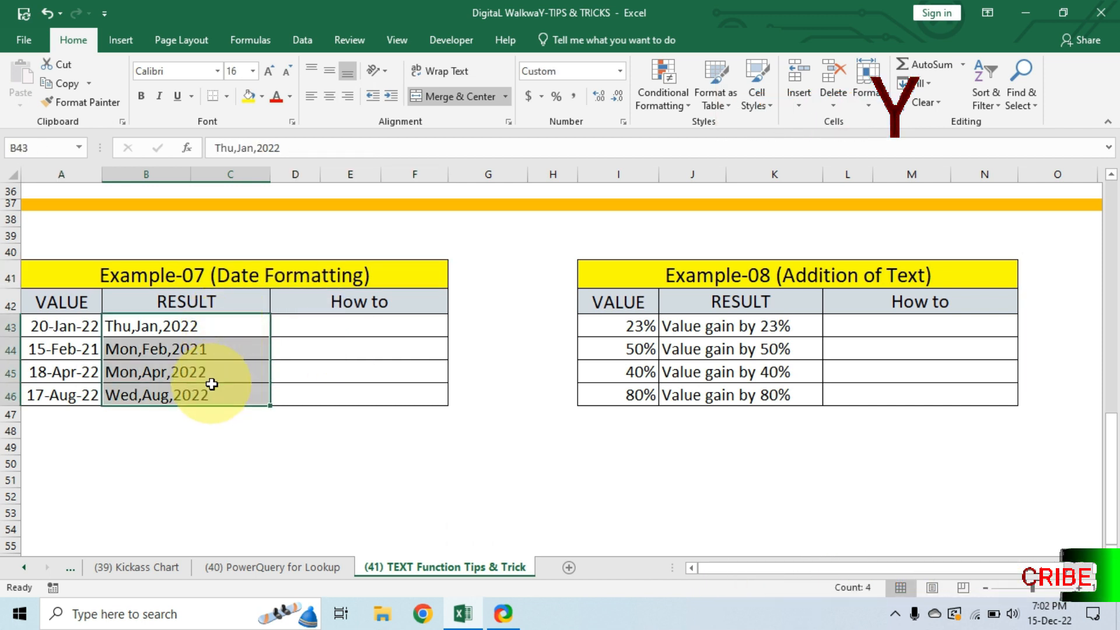
left_click(355, 329)
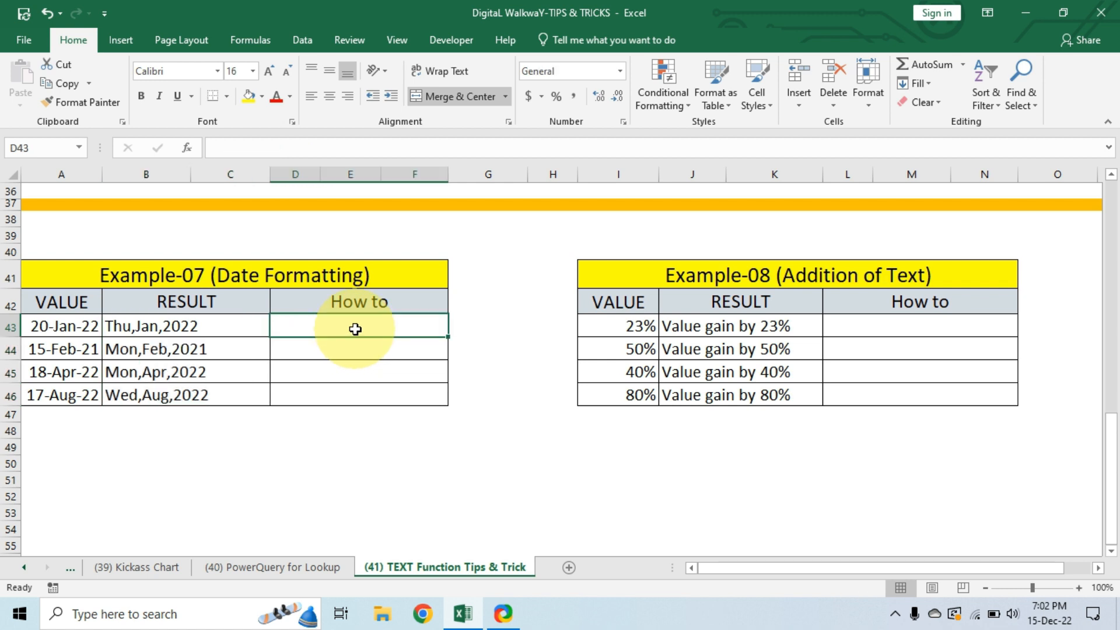
type("=text")
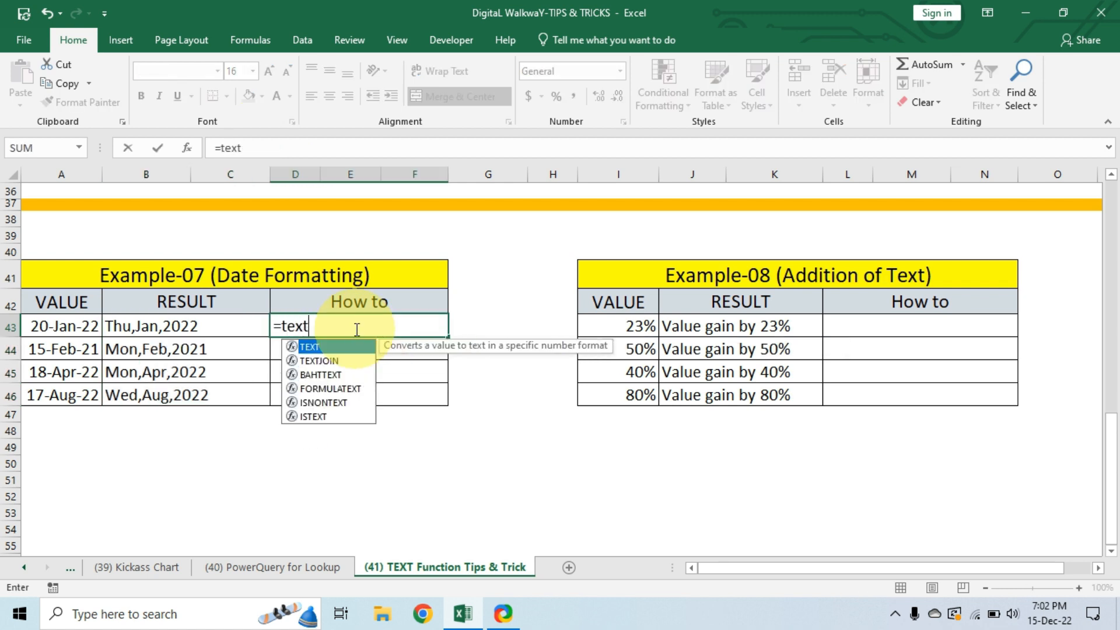
double_click(336, 346)
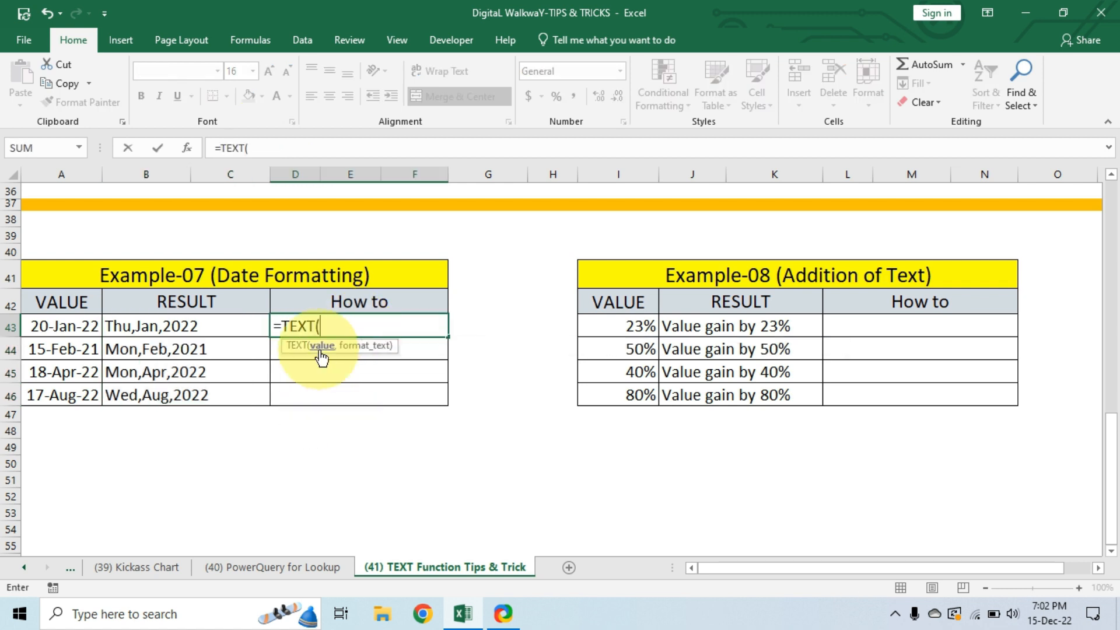
left_click(60, 330)
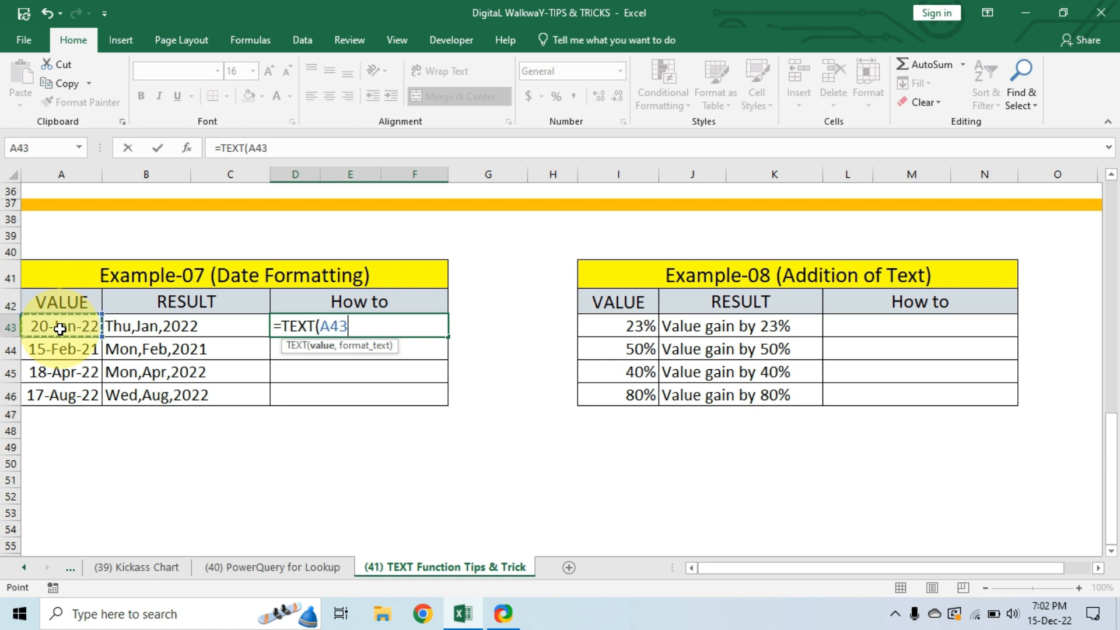
type(",")
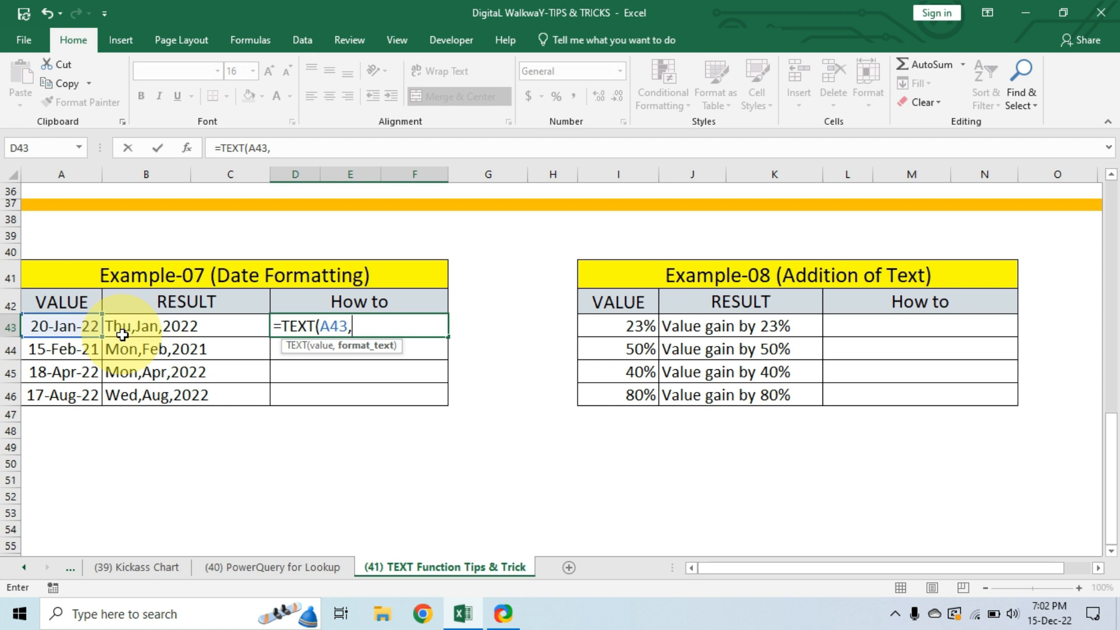
type("\"ddd")
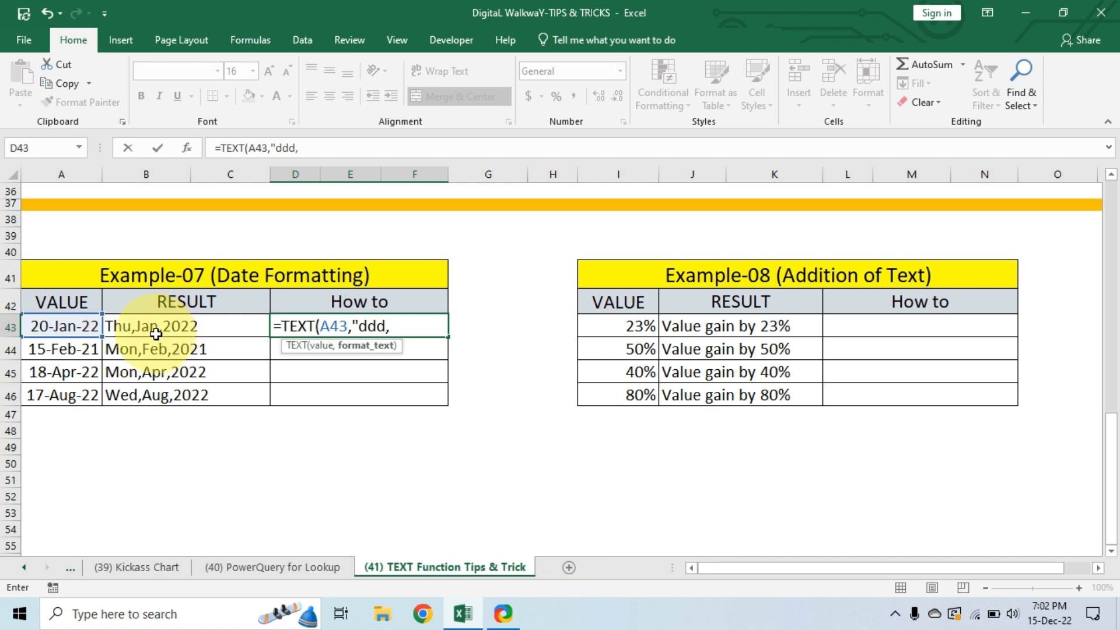
type(",mmm")
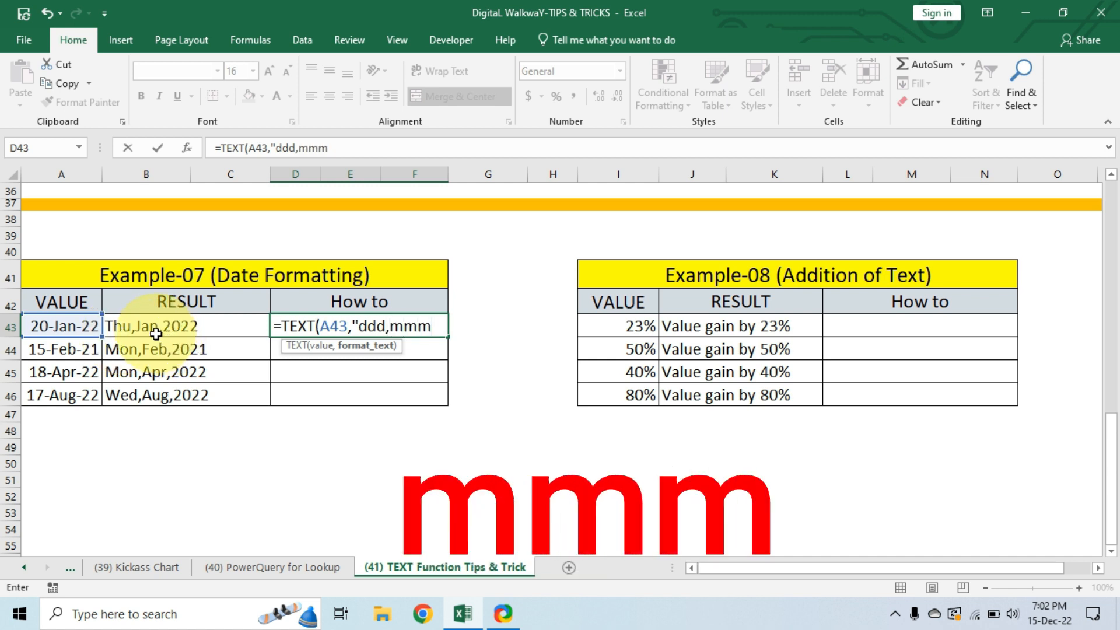
type(",")
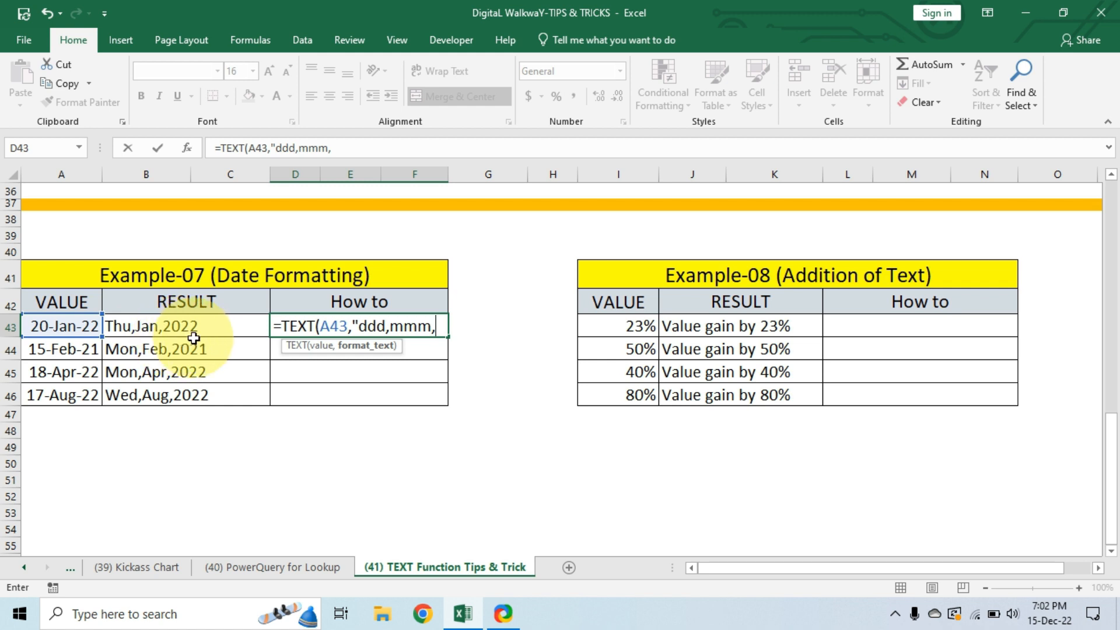
type("yyyy")
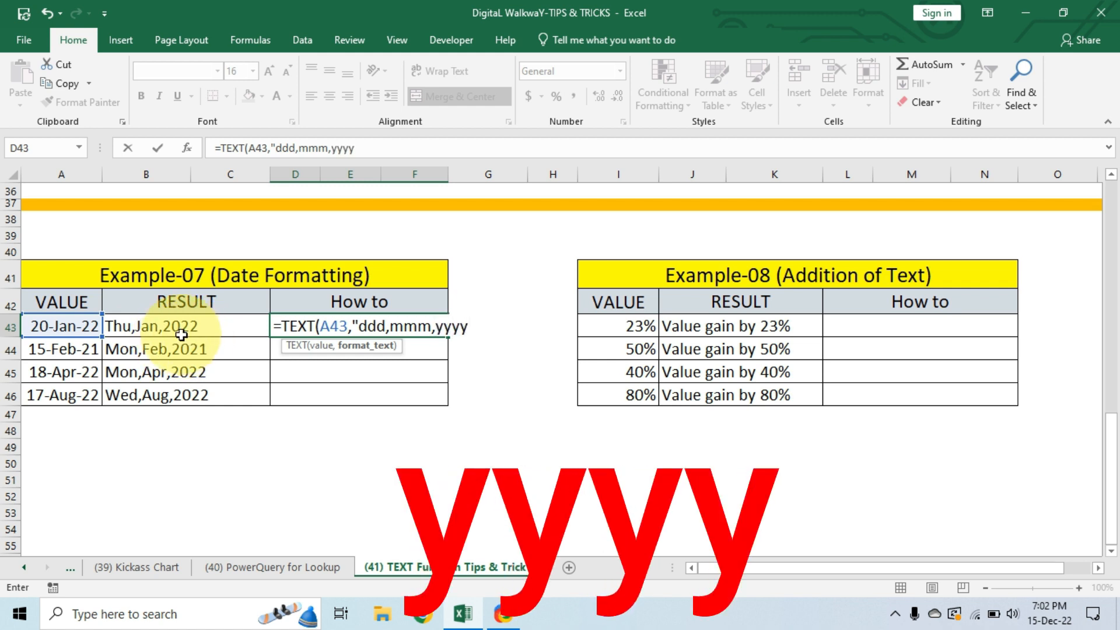
type("\")")
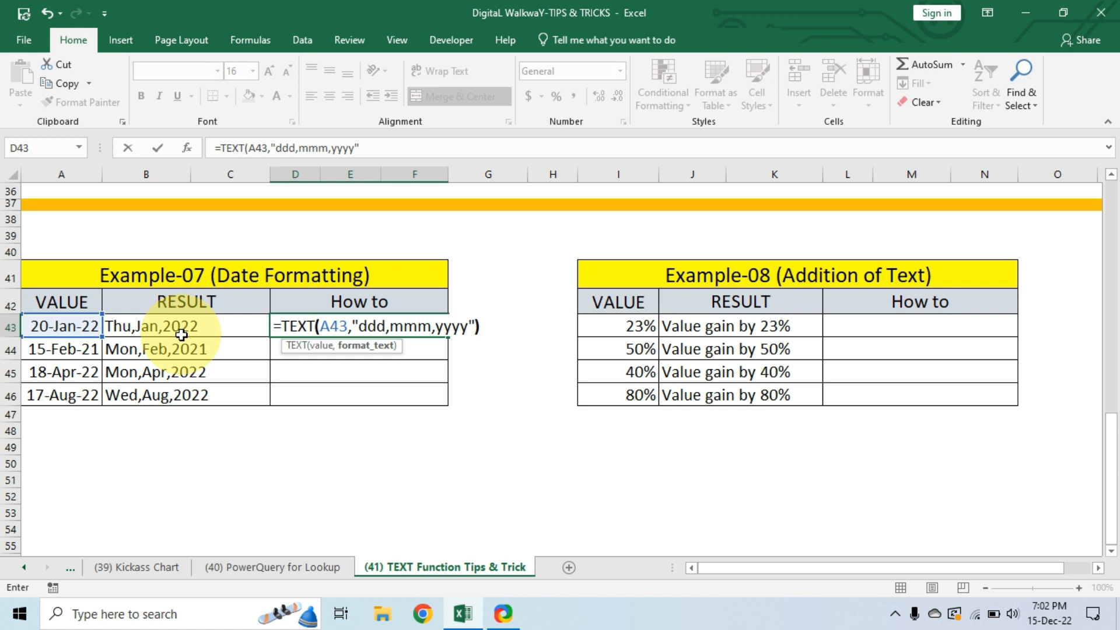
key("Return")
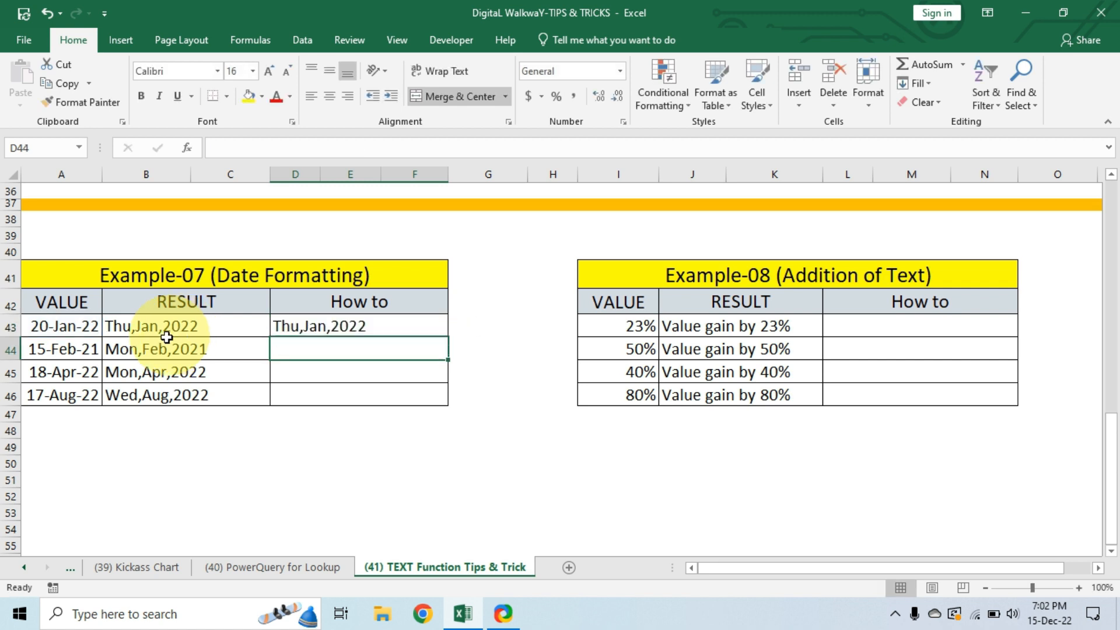
Fill the D43 formula down through row 46 and compare the How to column with Example-07's Result column.
left_click(350, 325)
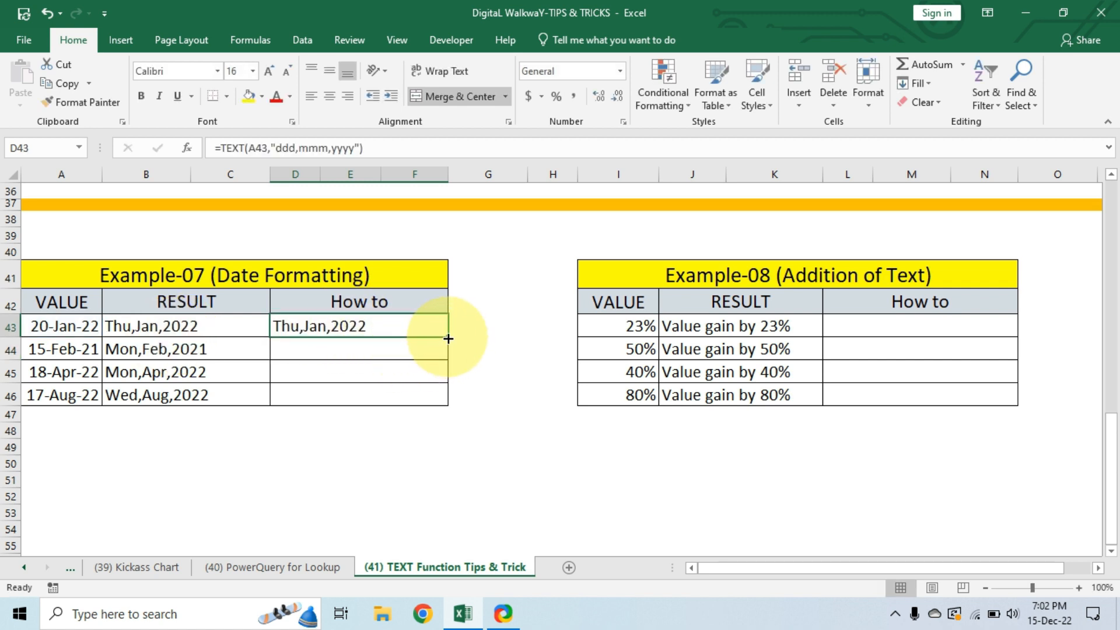
left_click_drag(448, 338, 451, 402)
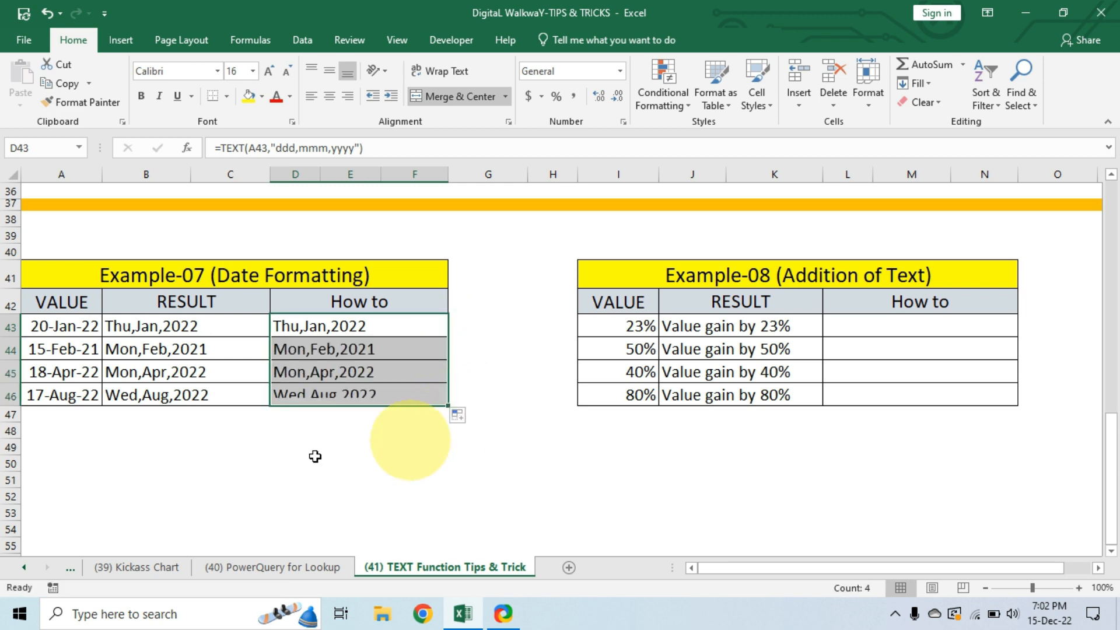
left_click_drag(227, 323, 230, 391)
left_click_drag(375, 324, 365, 390)
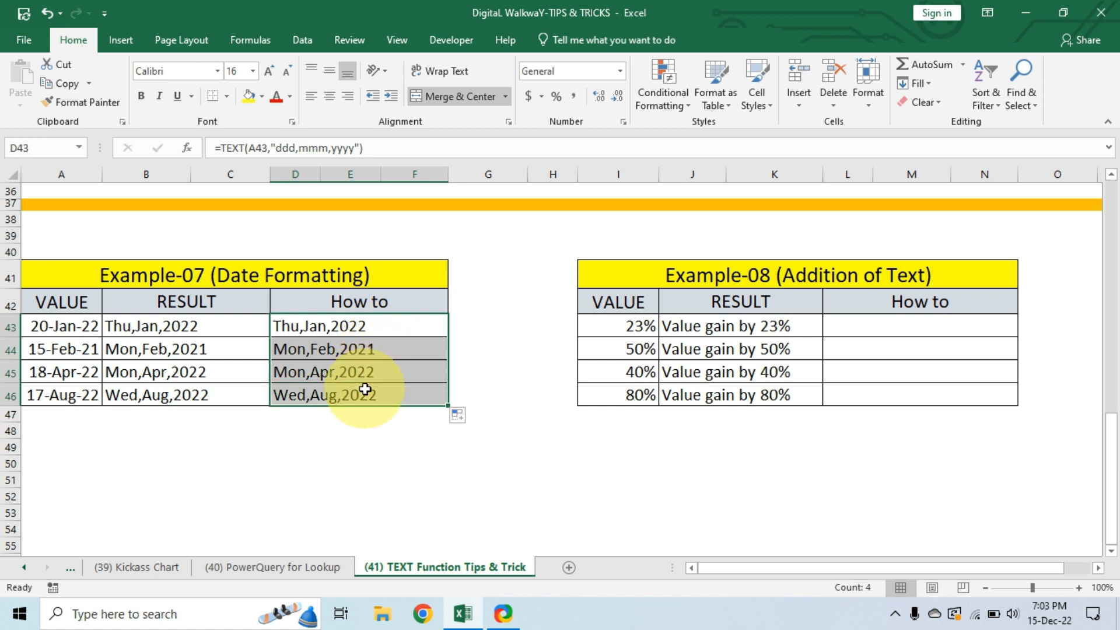
Review Example-08's values and expected results, and begin the formula in cell L43 with ="Value gain by"&.
left_click(878, 276)
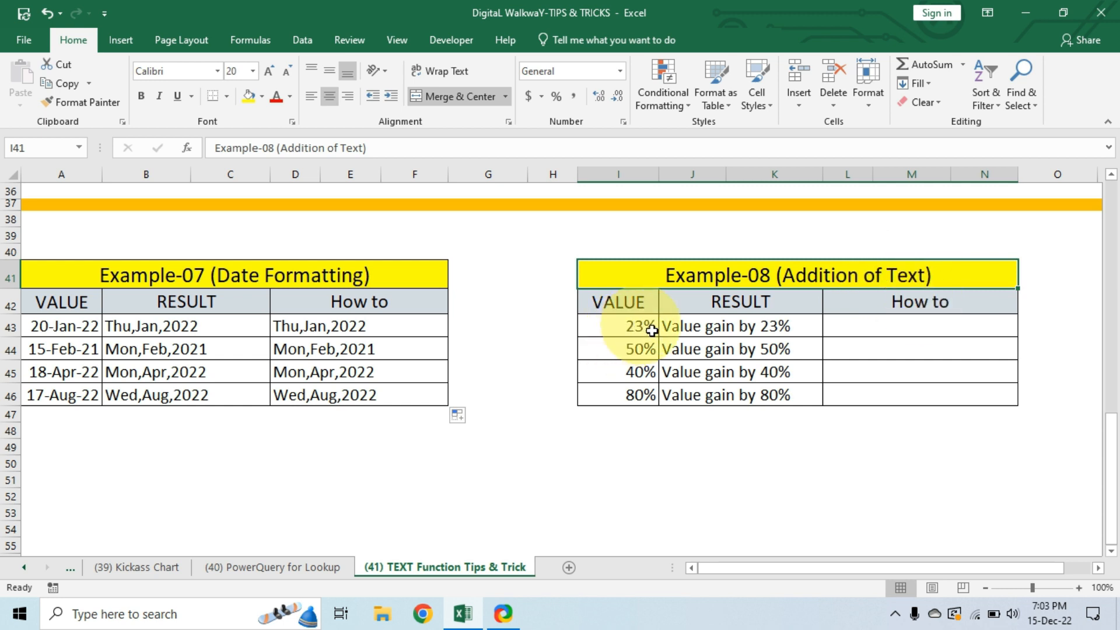
left_click_drag(636, 330, 654, 405)
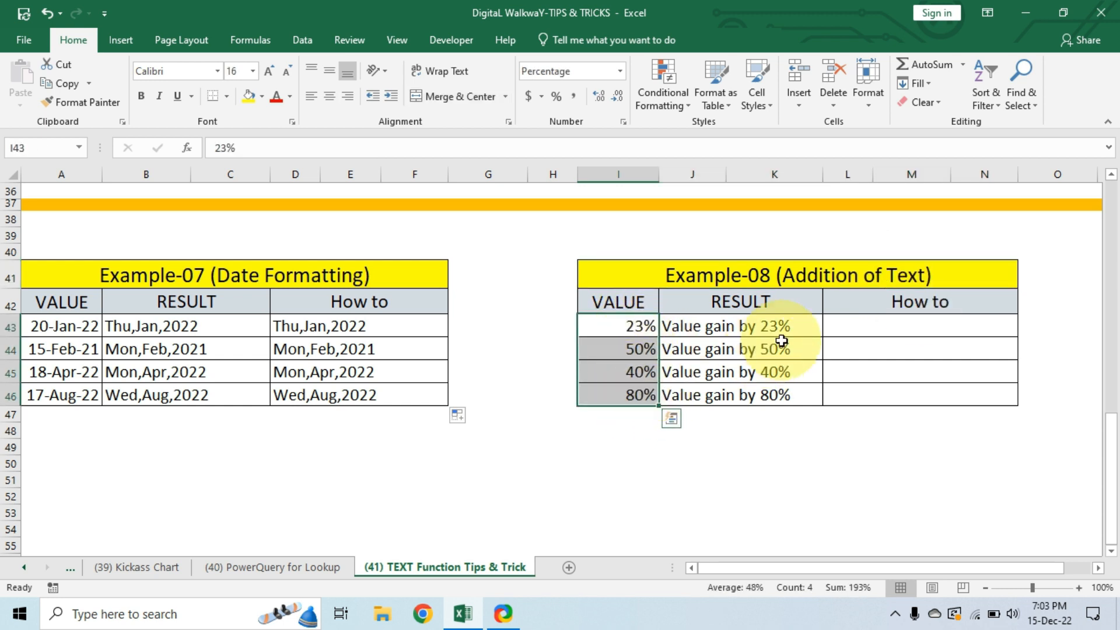
left_click(701, 329)
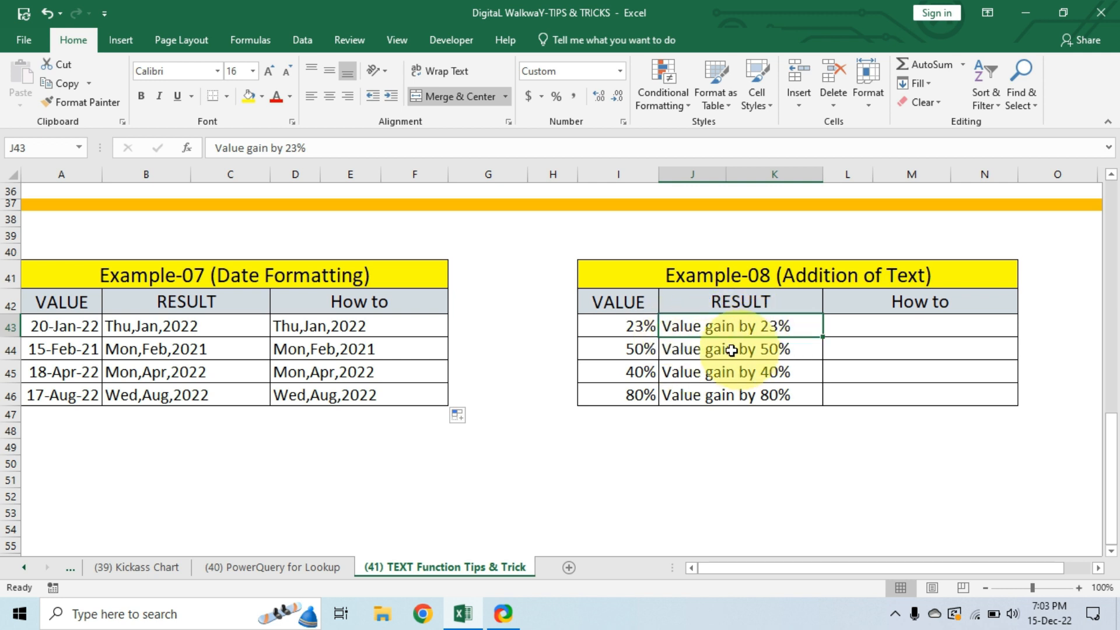
left_click(707, 346)
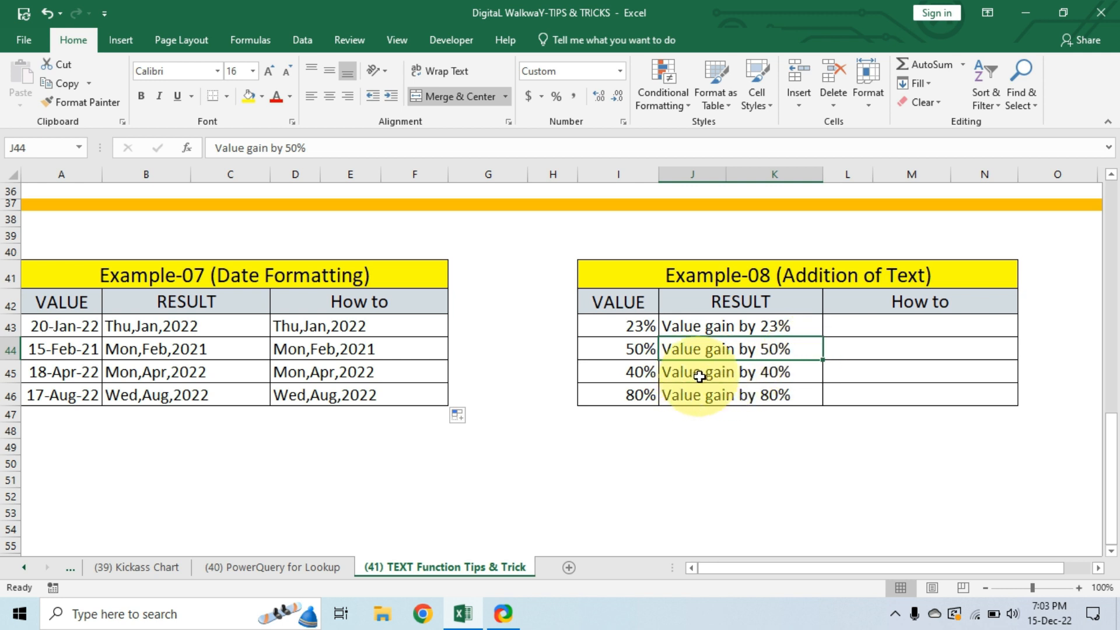
left_click(650, 373)
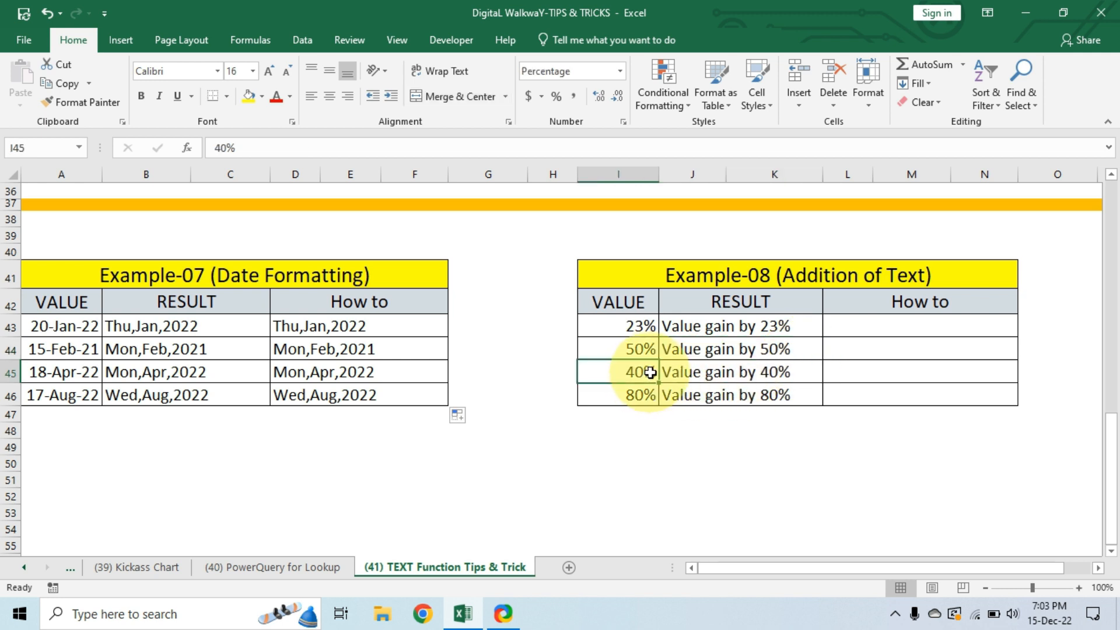
left_click(879, 326)
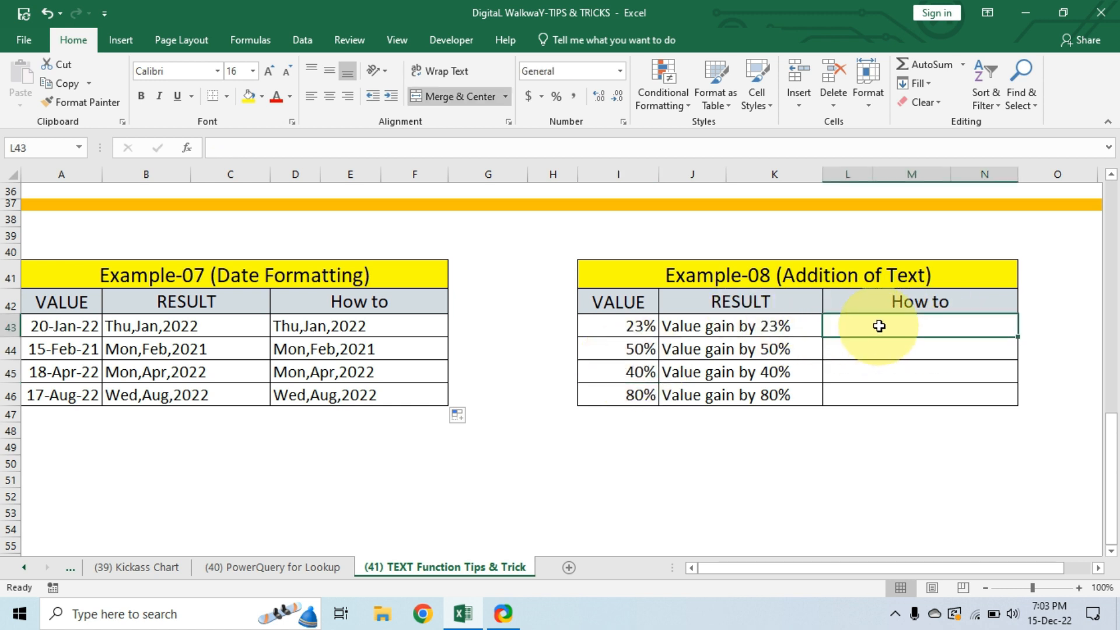
type("=")
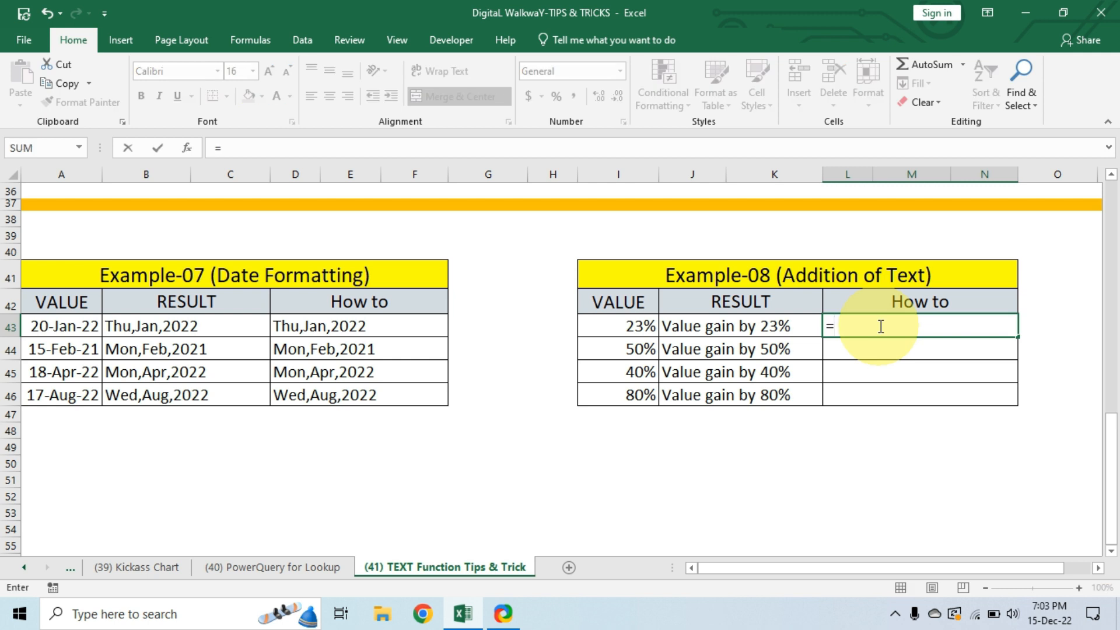
type("\"")
type("Value gain by")
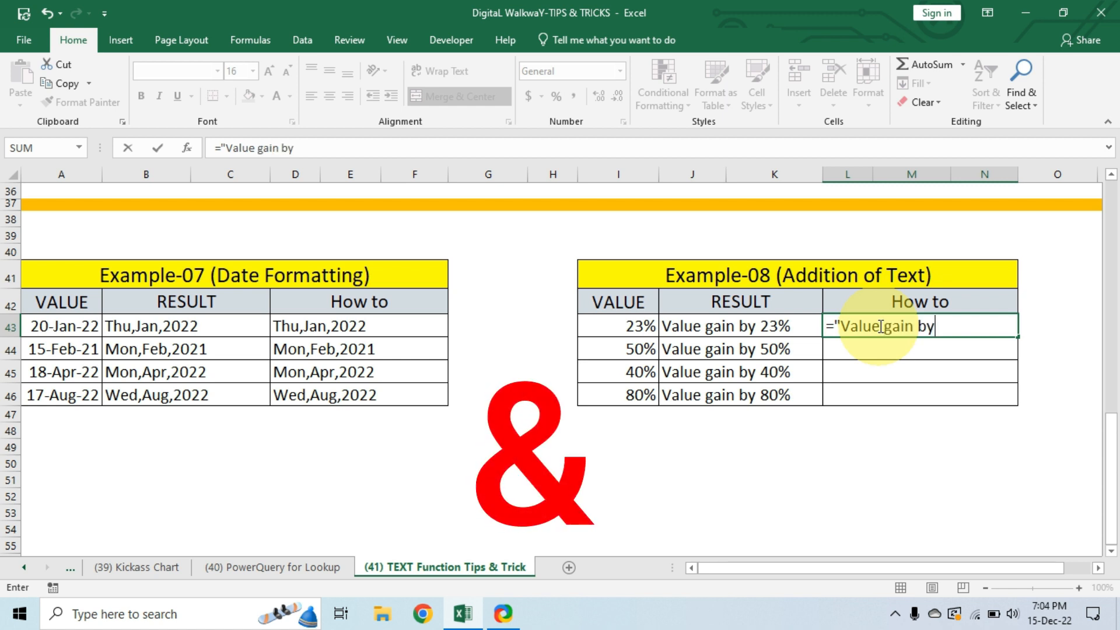
type("&")
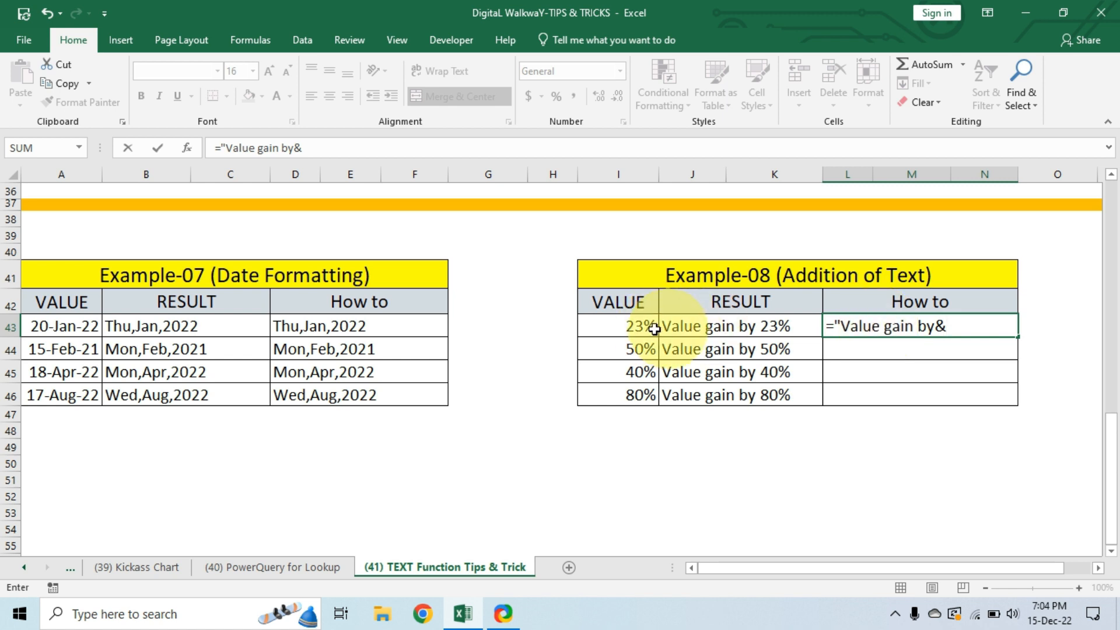
left_click(936, 328)
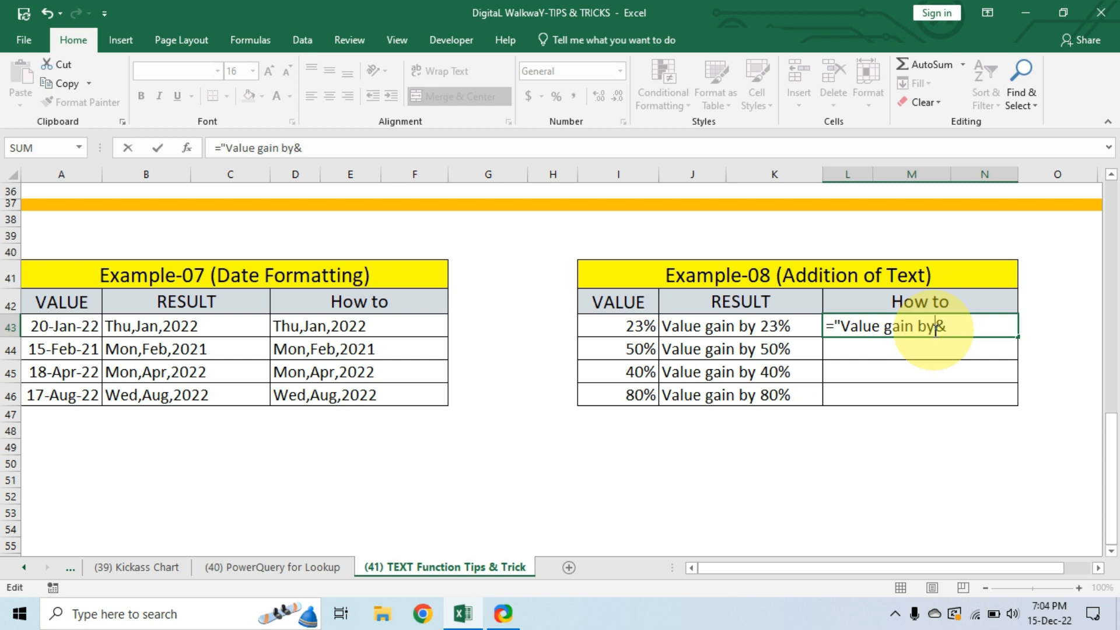
type("\"")
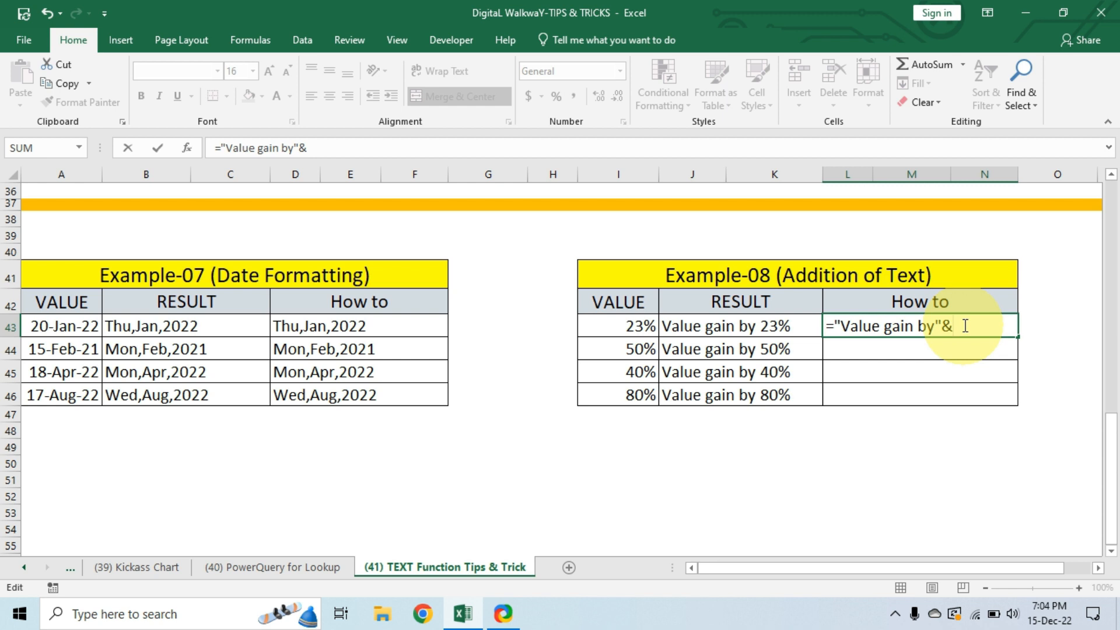
type("text")
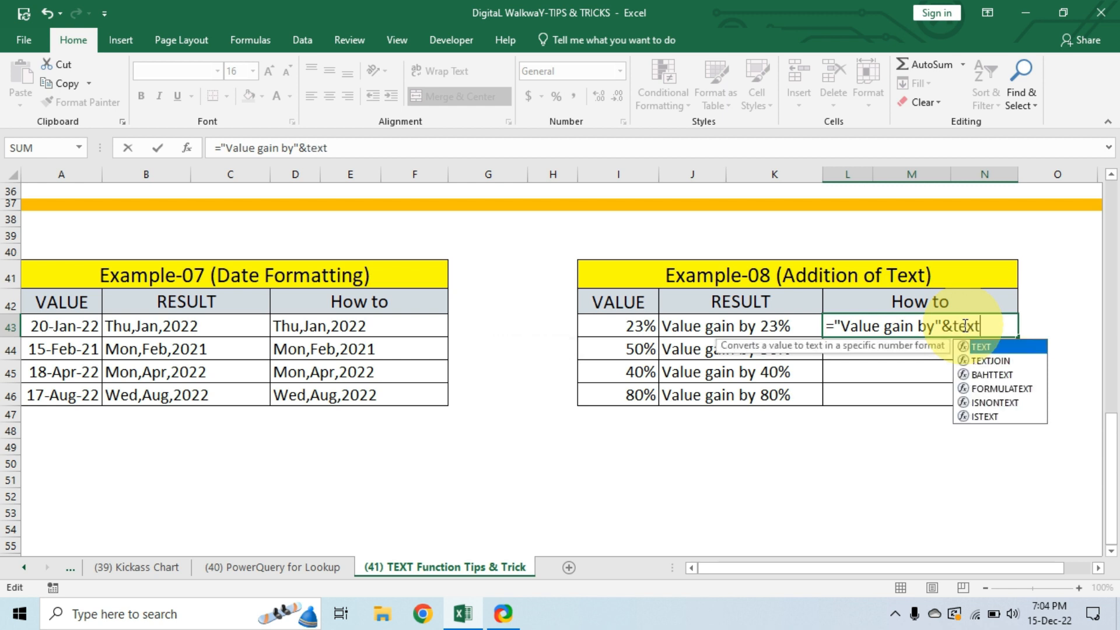
Complete the L43 formula with TEXT(I43,"#%") to append the first Example-08 value as a percentage.
key("Tab")
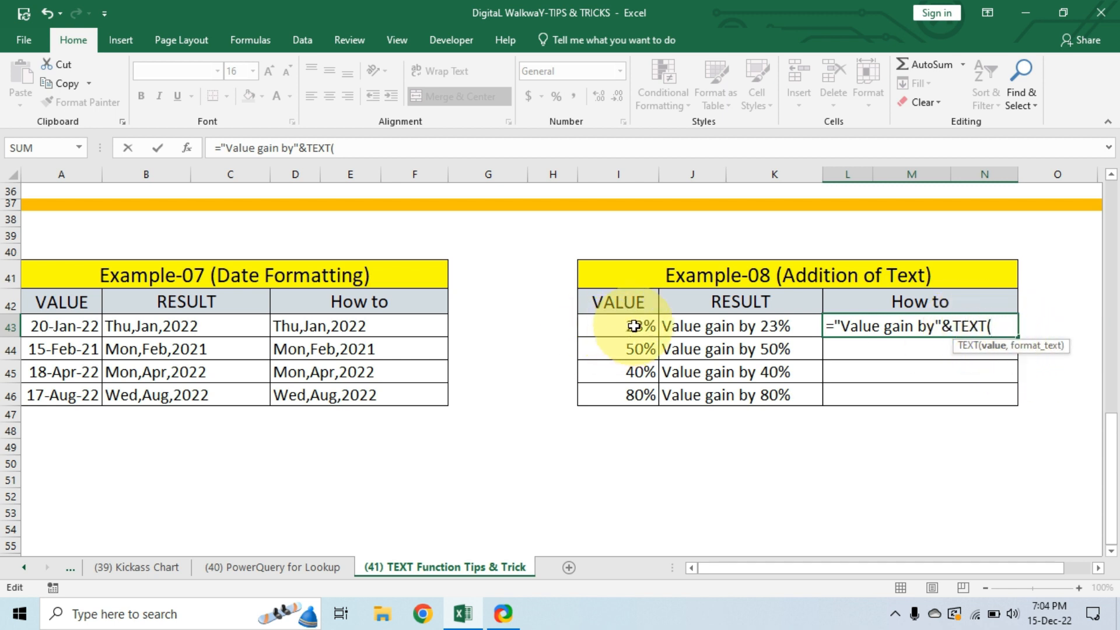
left_click(635, 326)
type(",")
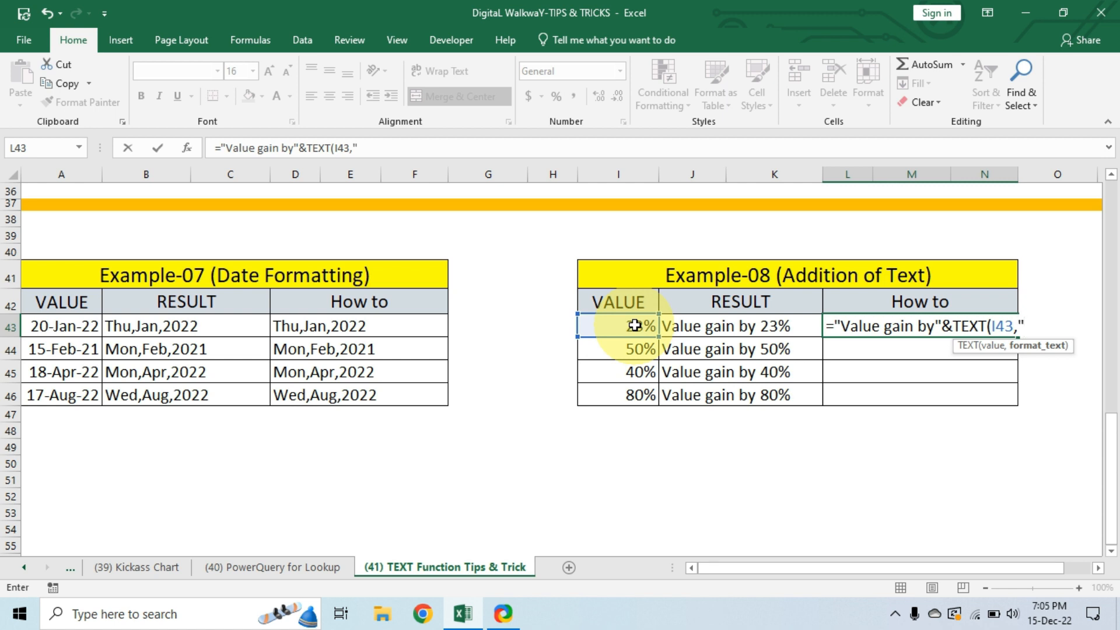
type("#")
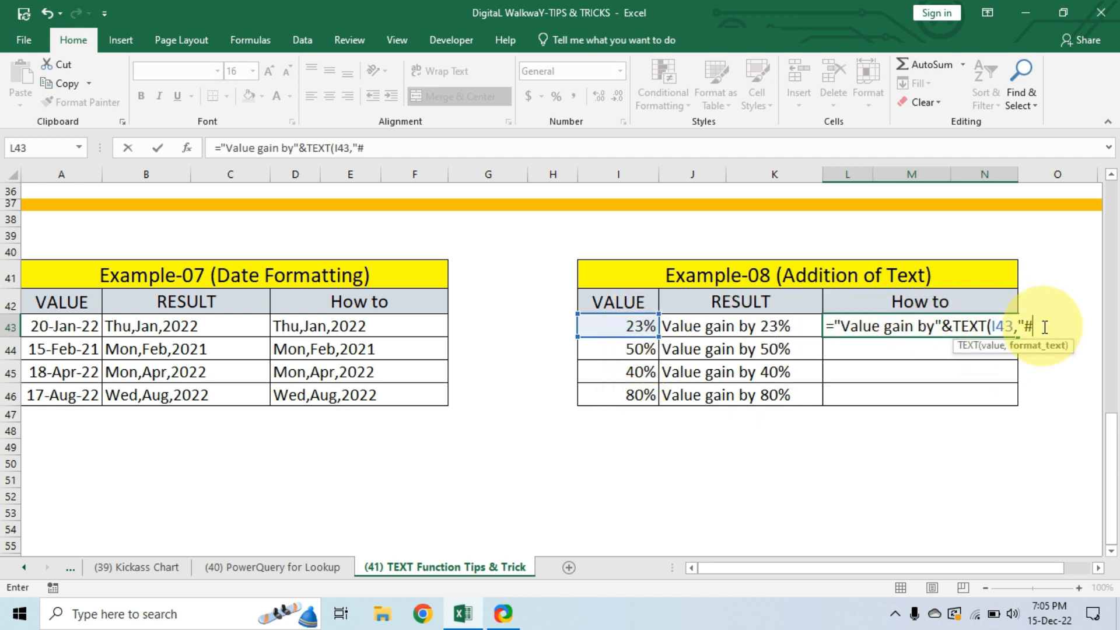
type("%")
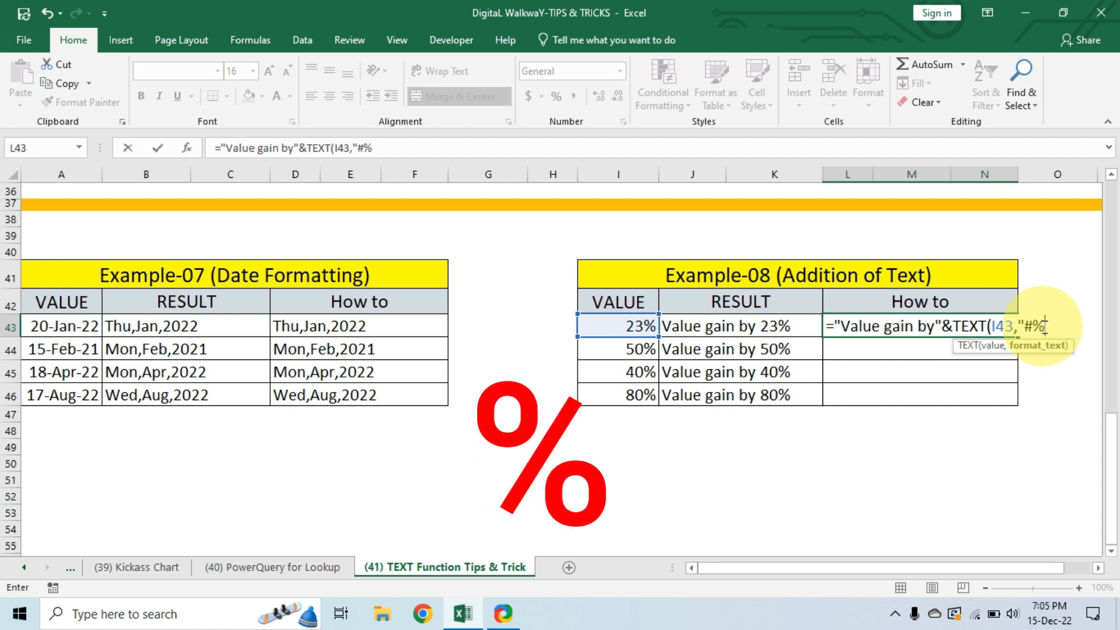
type("\"")
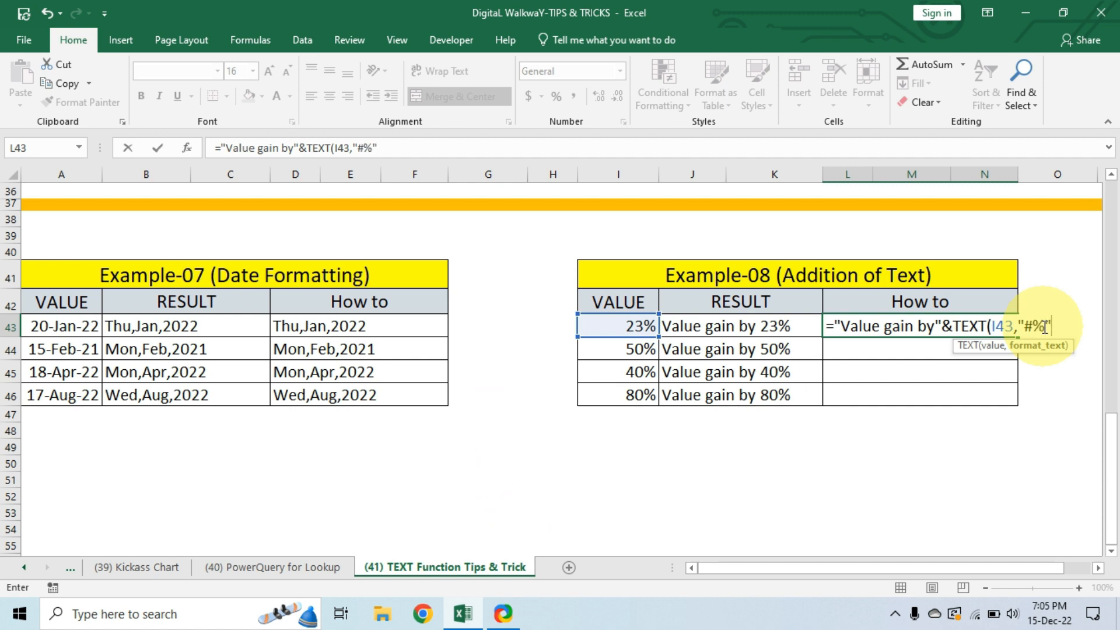
type(")")
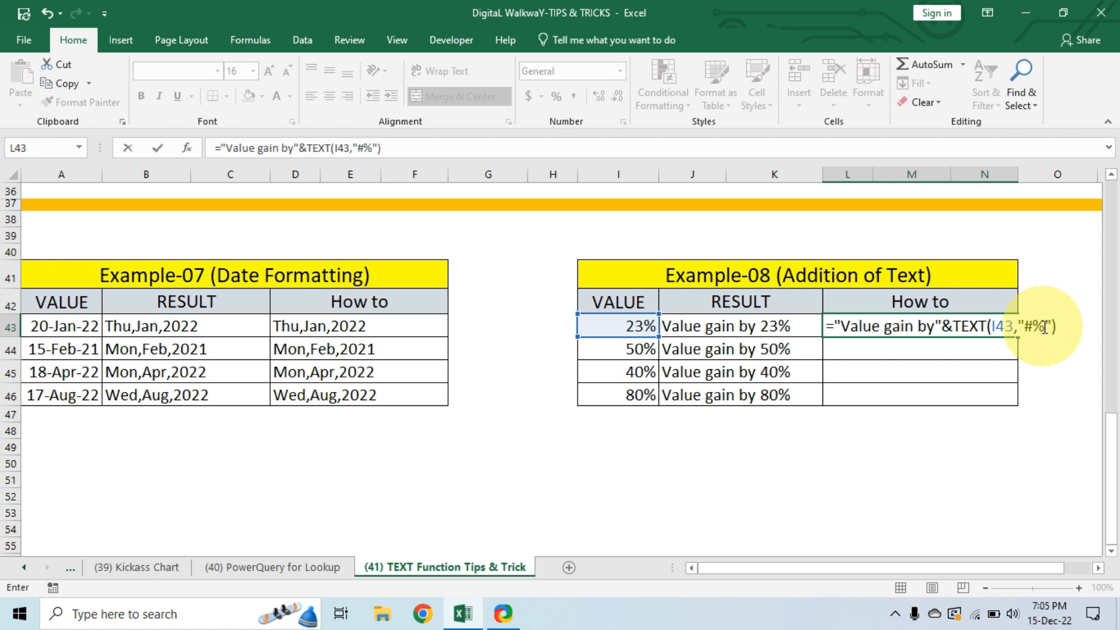
key("Return")
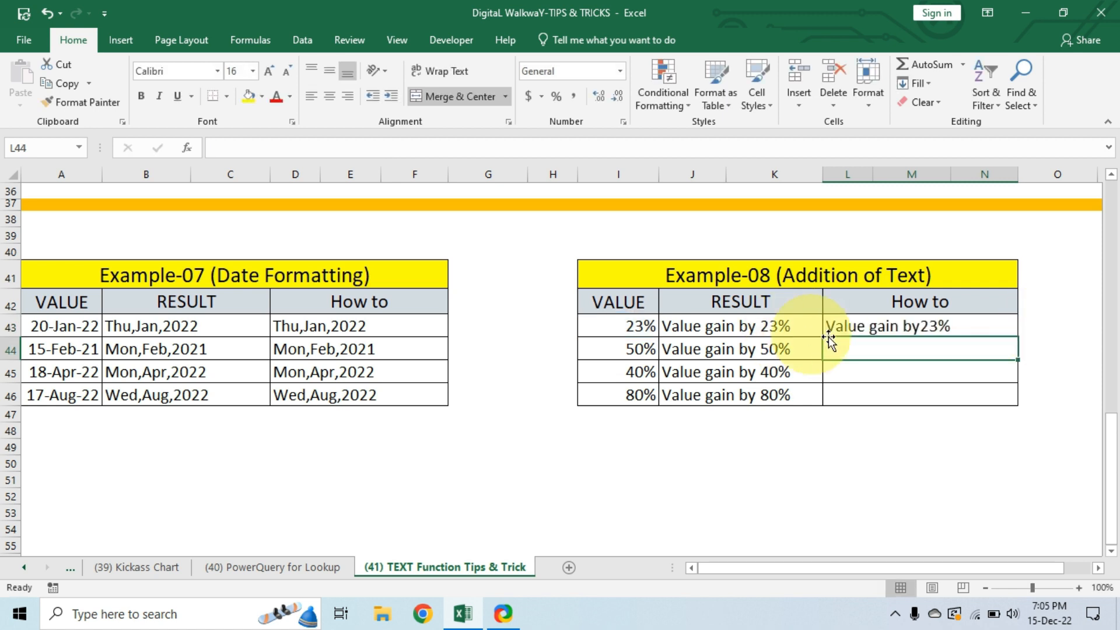
Add a space after "by" inside the quoted text of the L43 formula, making it ="Value gain by "&TEXT(I43,"#%").
left_click(932, 328)
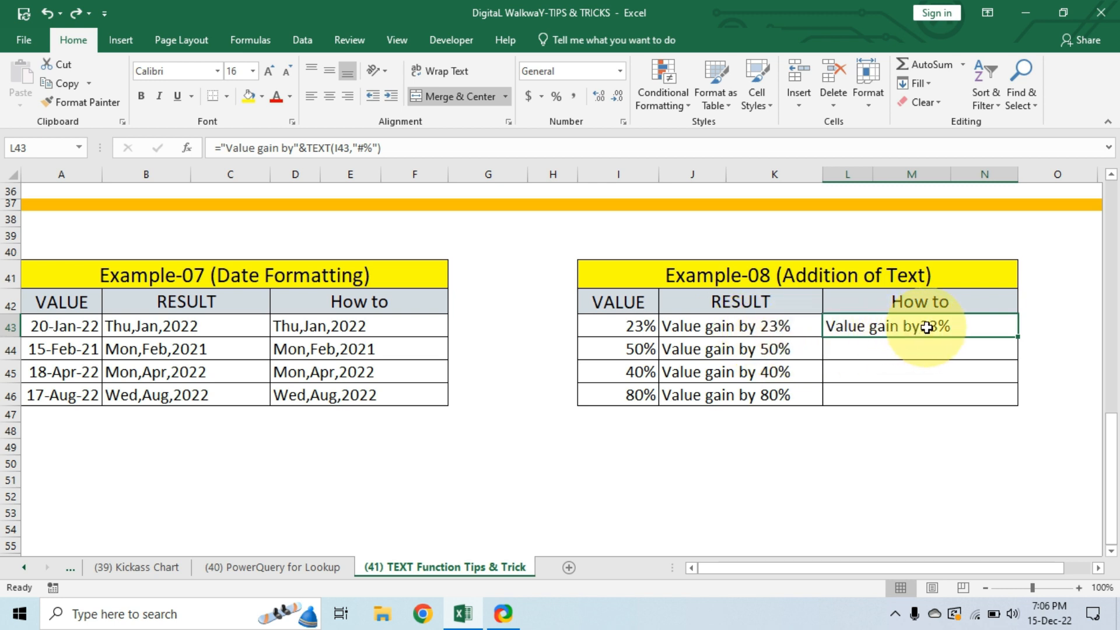
key("F2")
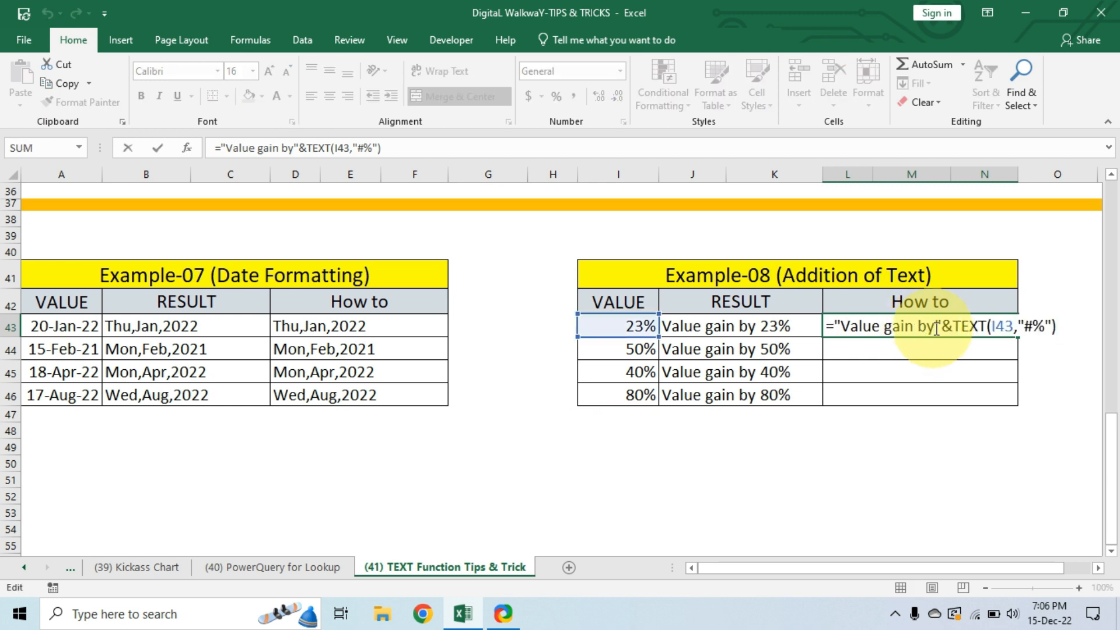
left_click(936, 328)
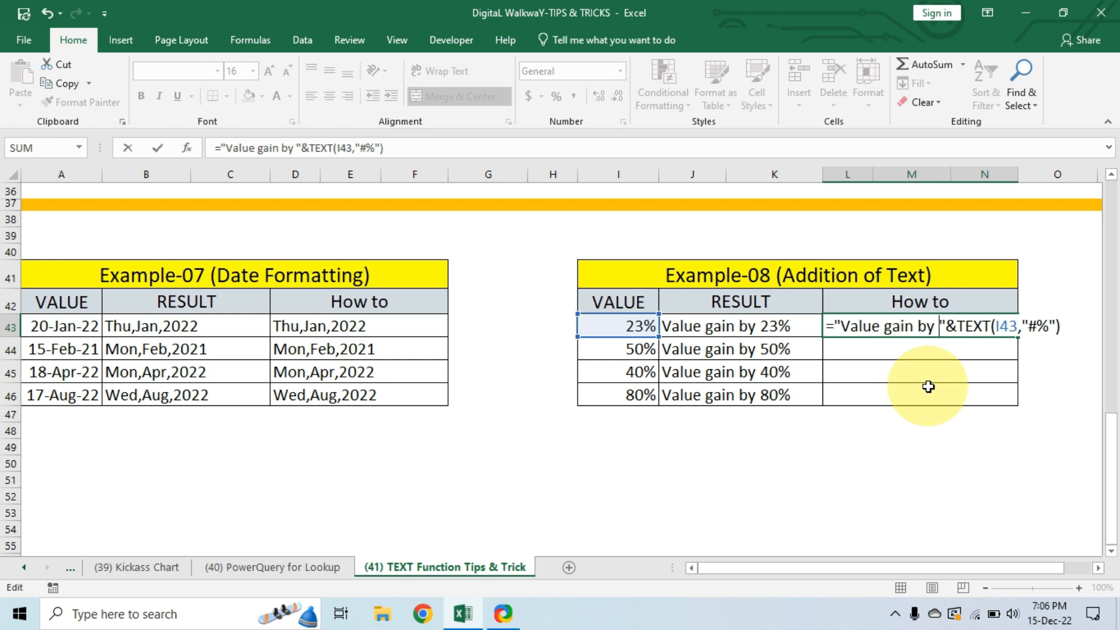
key("Return")
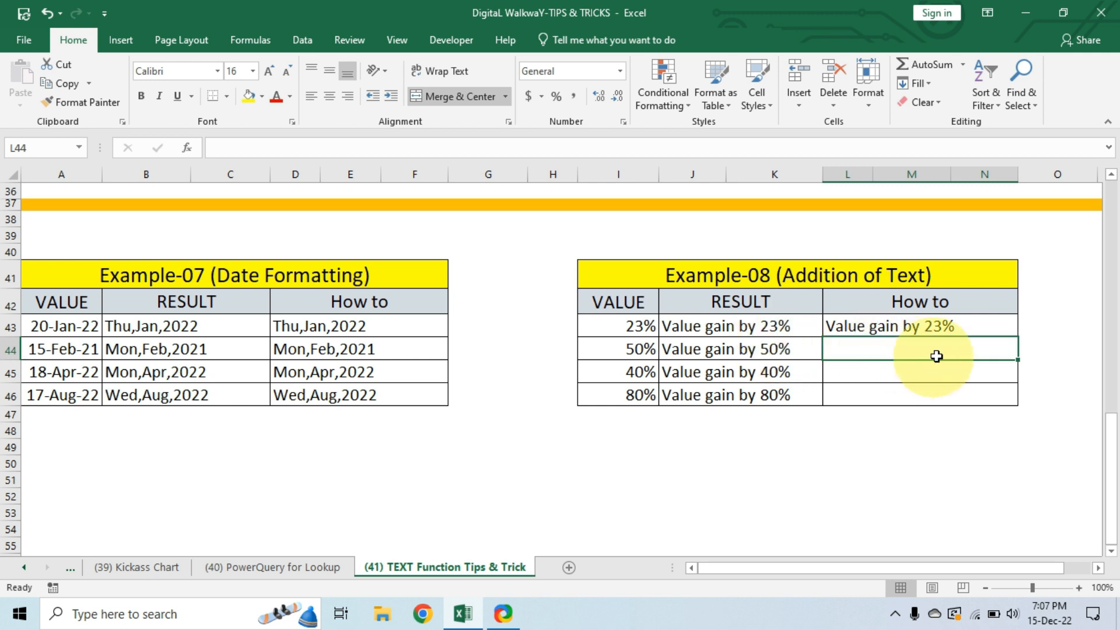
Fill the L43 formula down through row 46 of Example-08's How to column and select the filled cells.
left_click(919, 328)
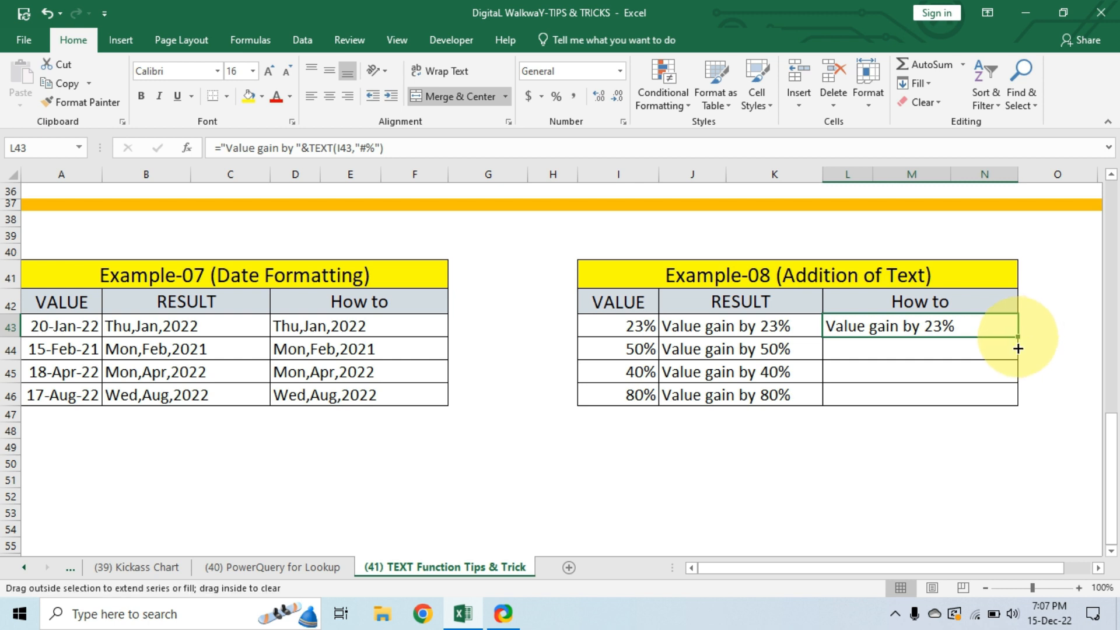
left_click_drag(1018, 349, 1021, 402)
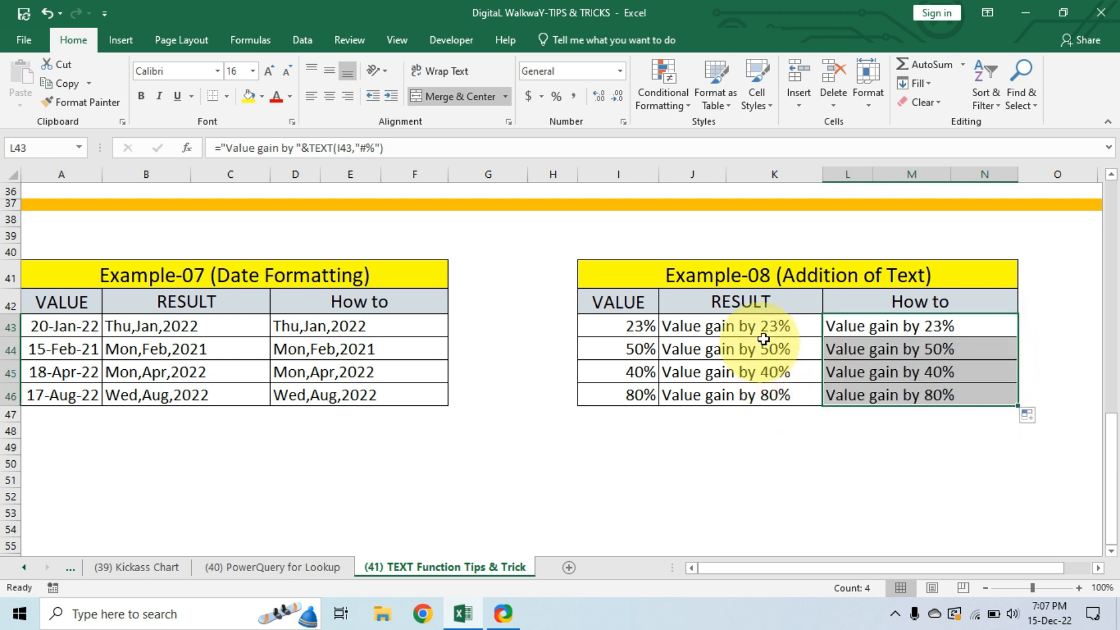
left_click_drag(943, 325, 940, 394)
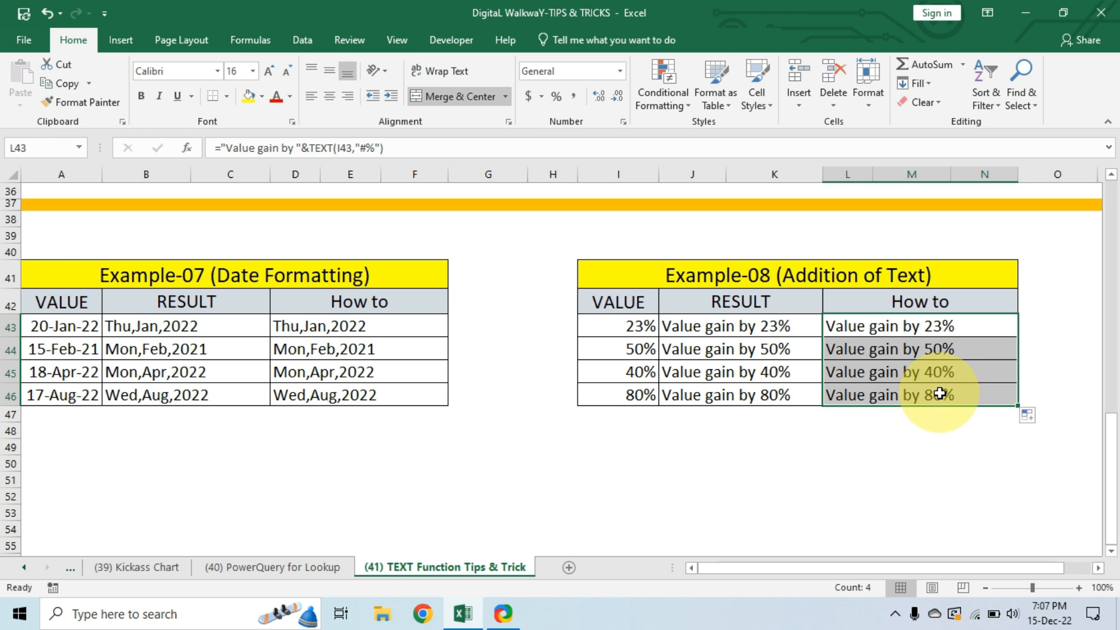